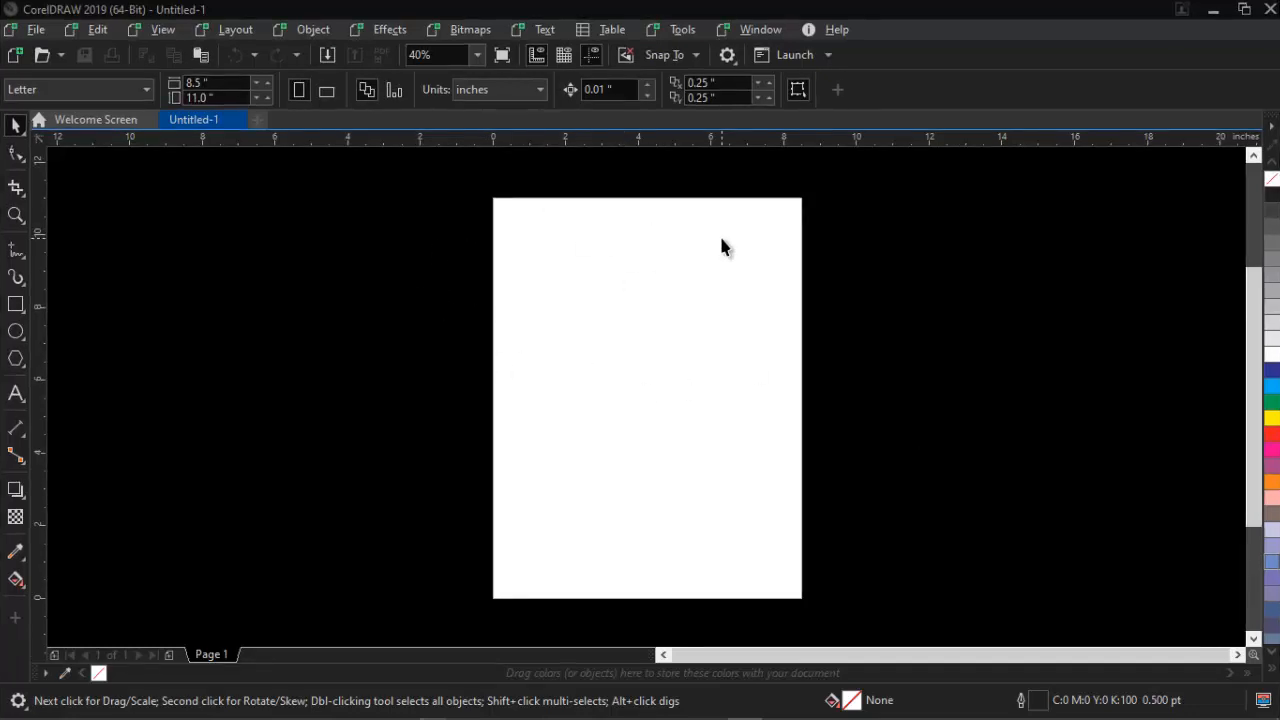
Paste the flyer reference image into the document, scale it and place it left of the page
{"action": "key", "text": "alt+Tab"}
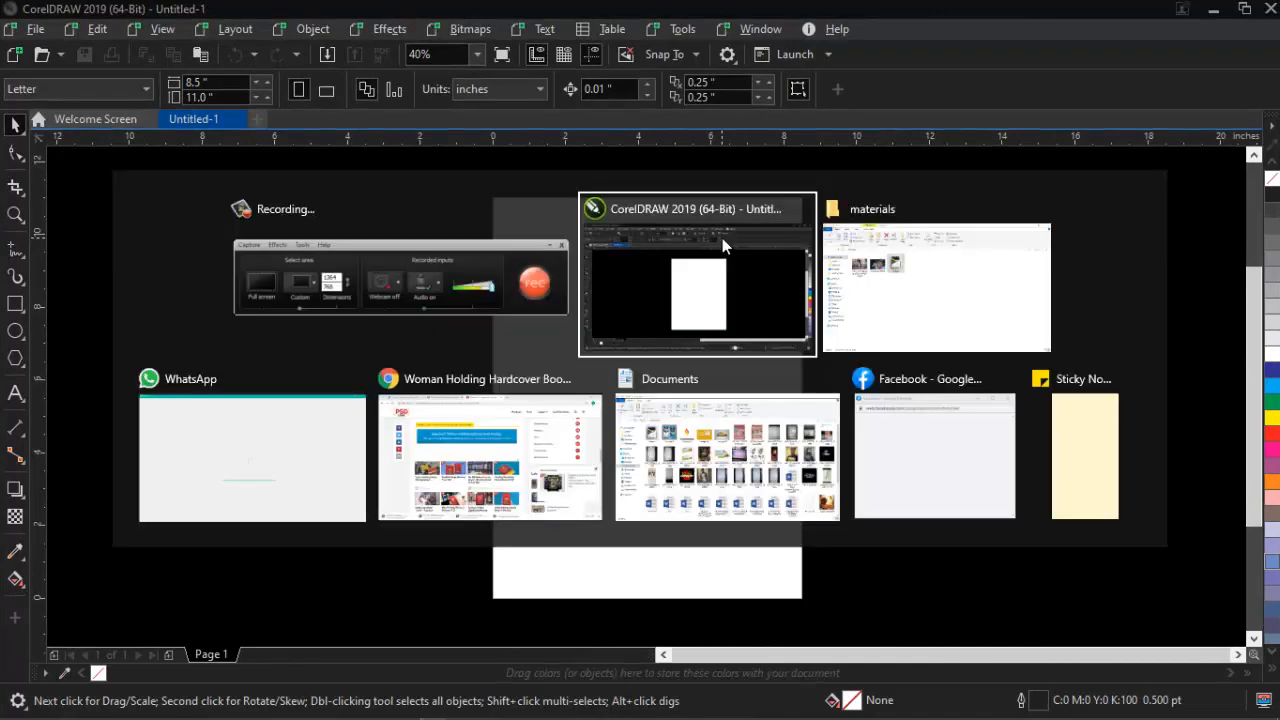
{"action": "key", "text": "alt+Tab"}
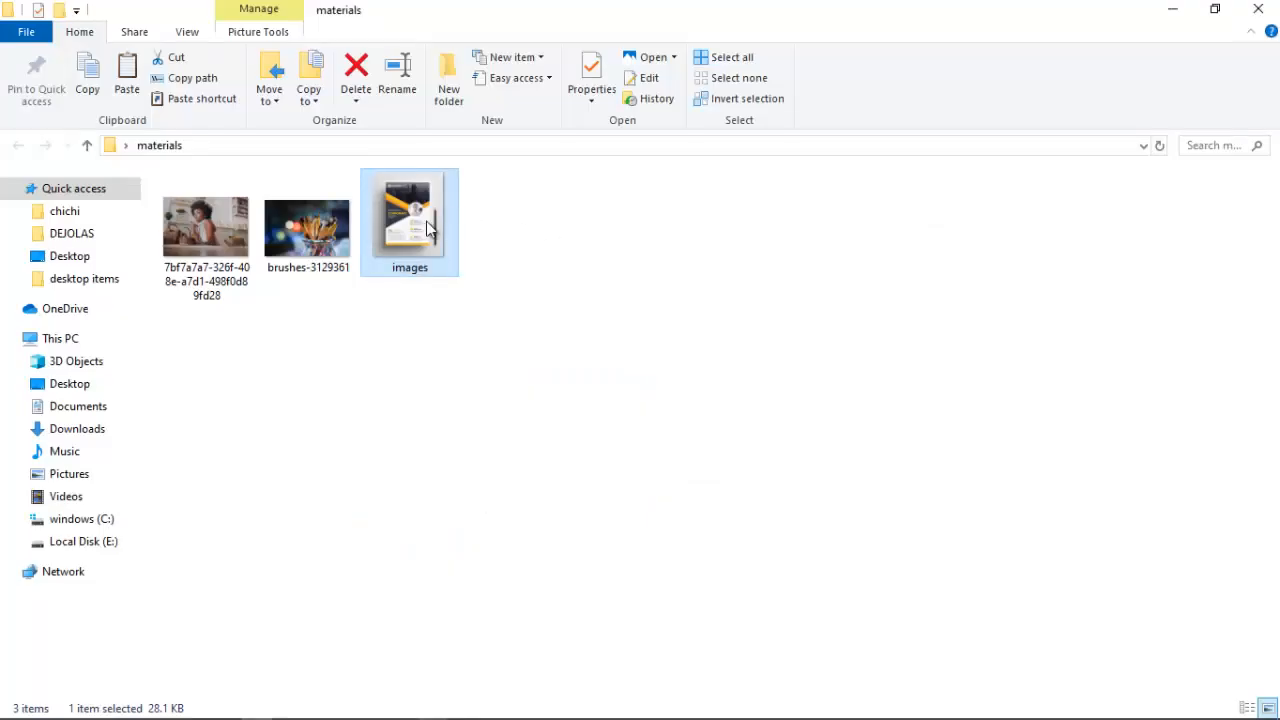
{"action": "key", "text": "alt+Tab"}
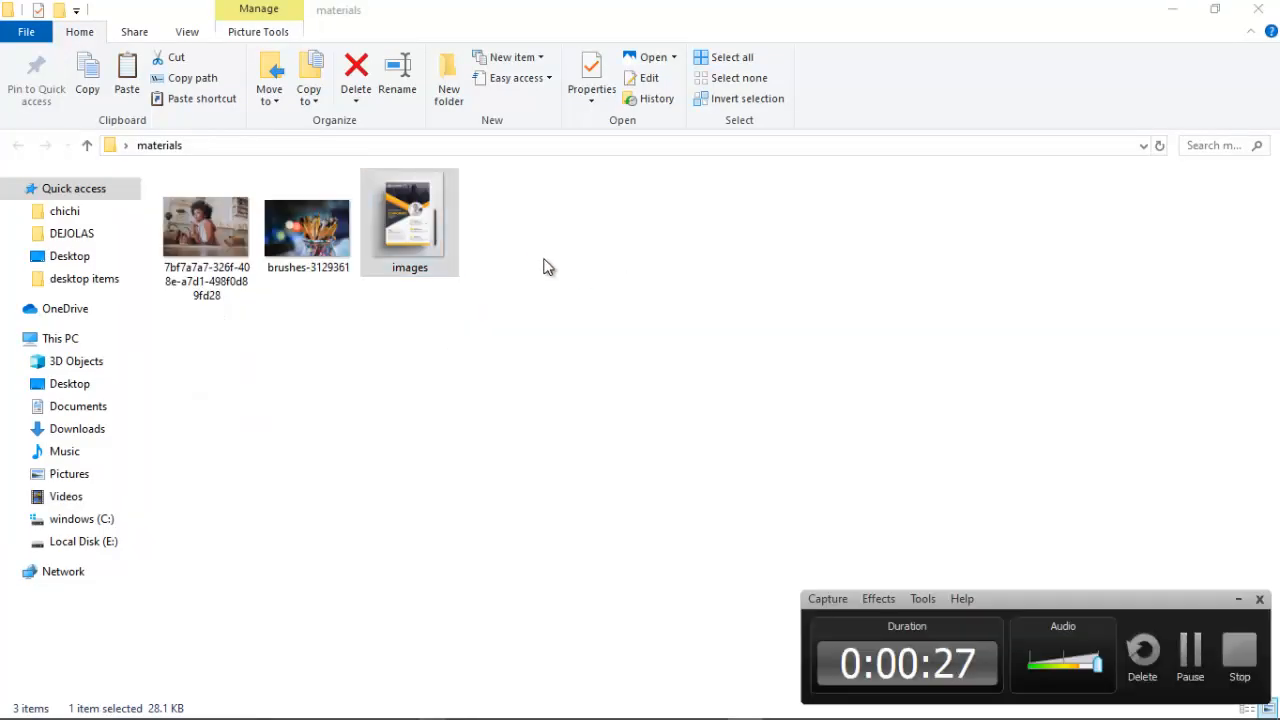
{"action": "key", "text": "alt+Tab"}
{"action": "key", "text": "alt+Tab"}
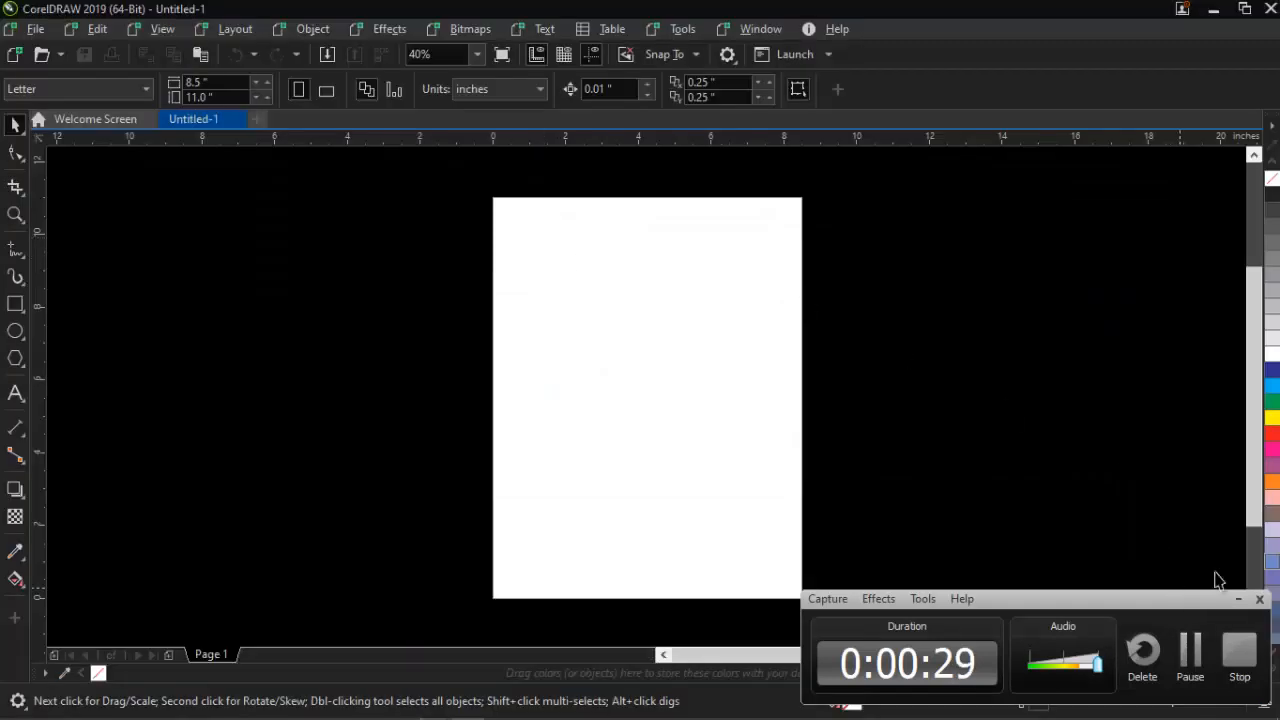
{"action": "left_click", "coordinate": [1238, 598]}
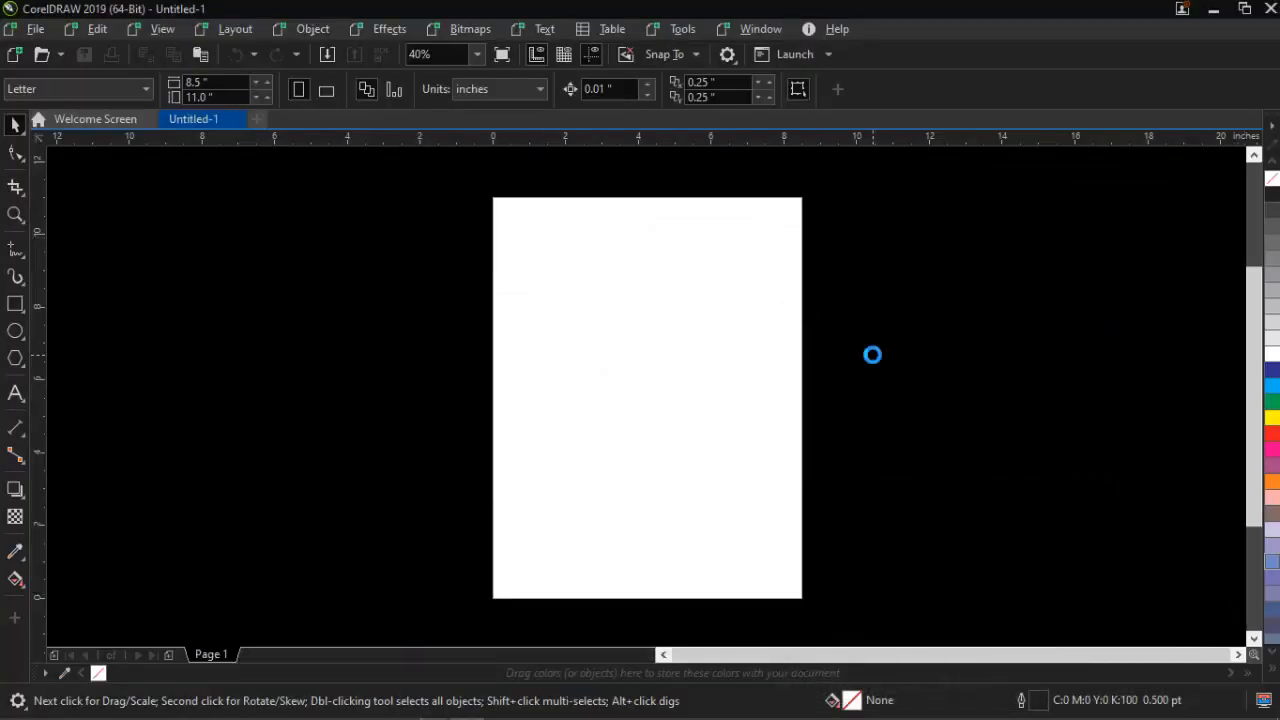
{"action": "key", "text": "ctrl+v"}
{"action": "left_click_drag", "start_coordinate": [686, 438], "coordinate": [820, 586]}
{"action": "left_click_drag", "start_coordinate": [749, 480], "coordinate": [340, 427]}
{"action": "left_click", "coordinate": [644, 331]}
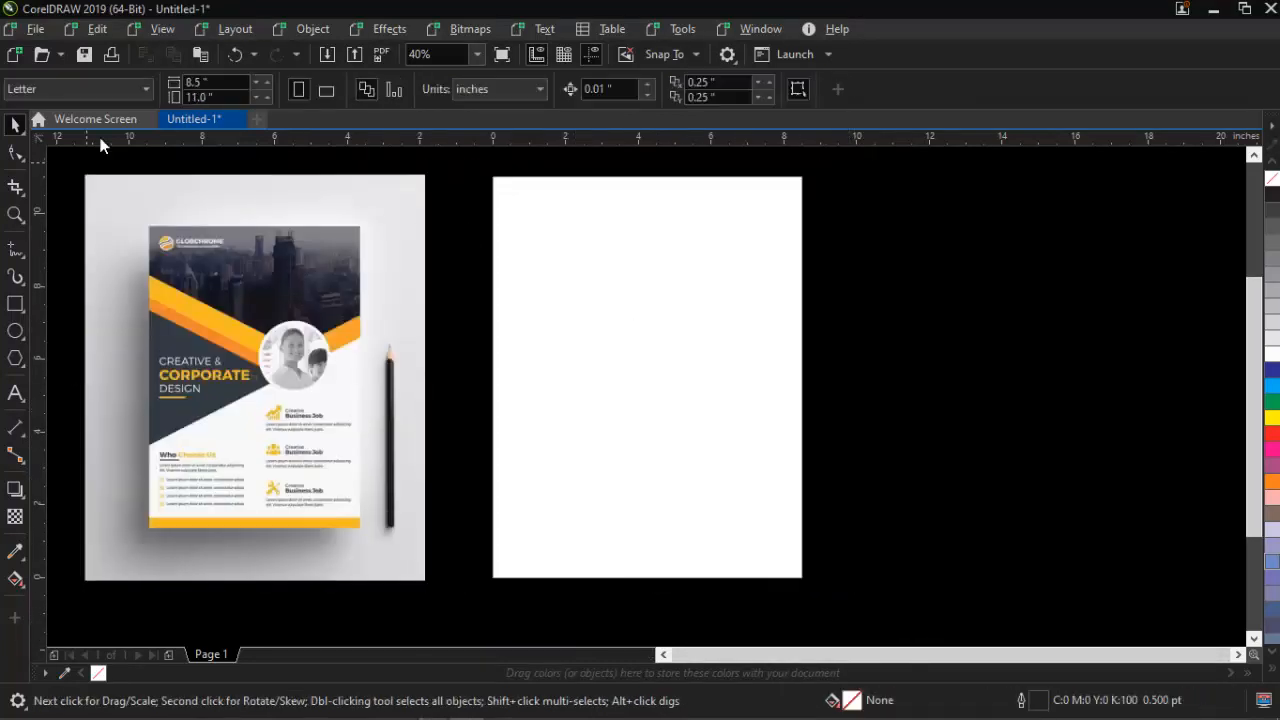
Set the page size to A5 and the measurement units to inches
{"action": "left_click", "coordinate": [108, 90]}
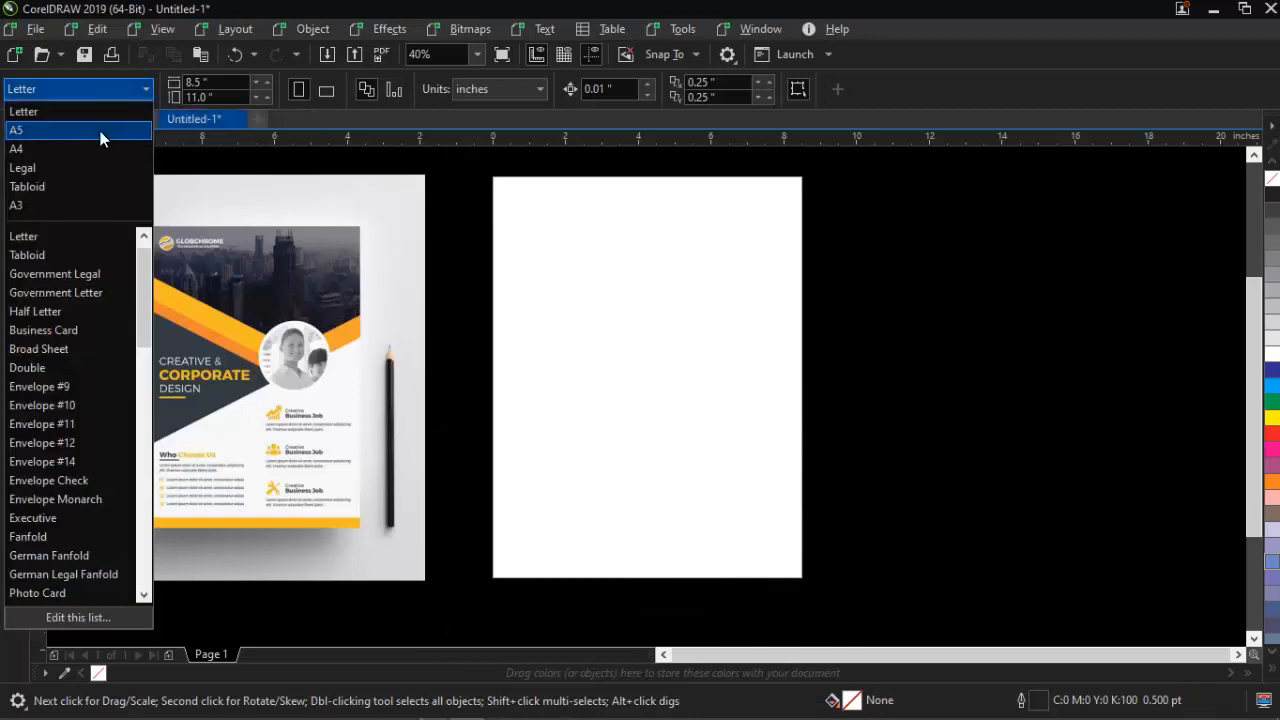
{"action": "left_click", "coordinate": [100, 131]}
{"action": "left_click", "coordinate": [504, 91]}
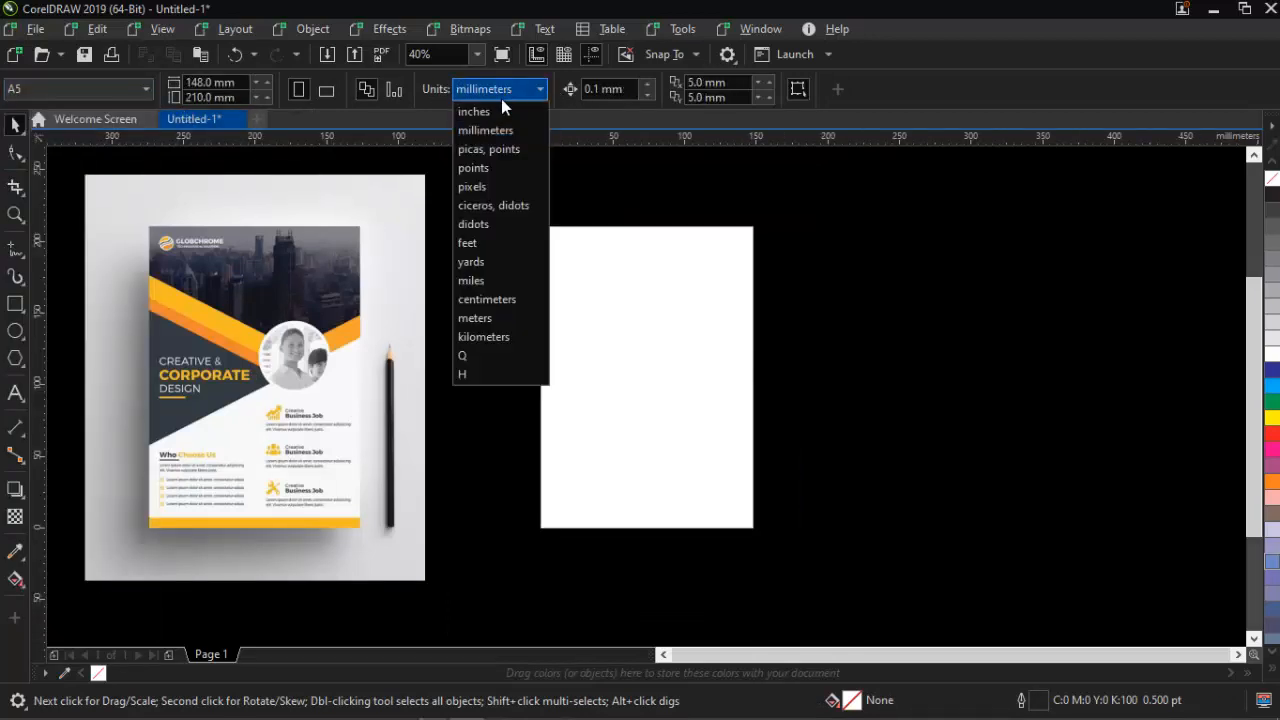
{"action": "left_click", "coordinate": [497, 106]}
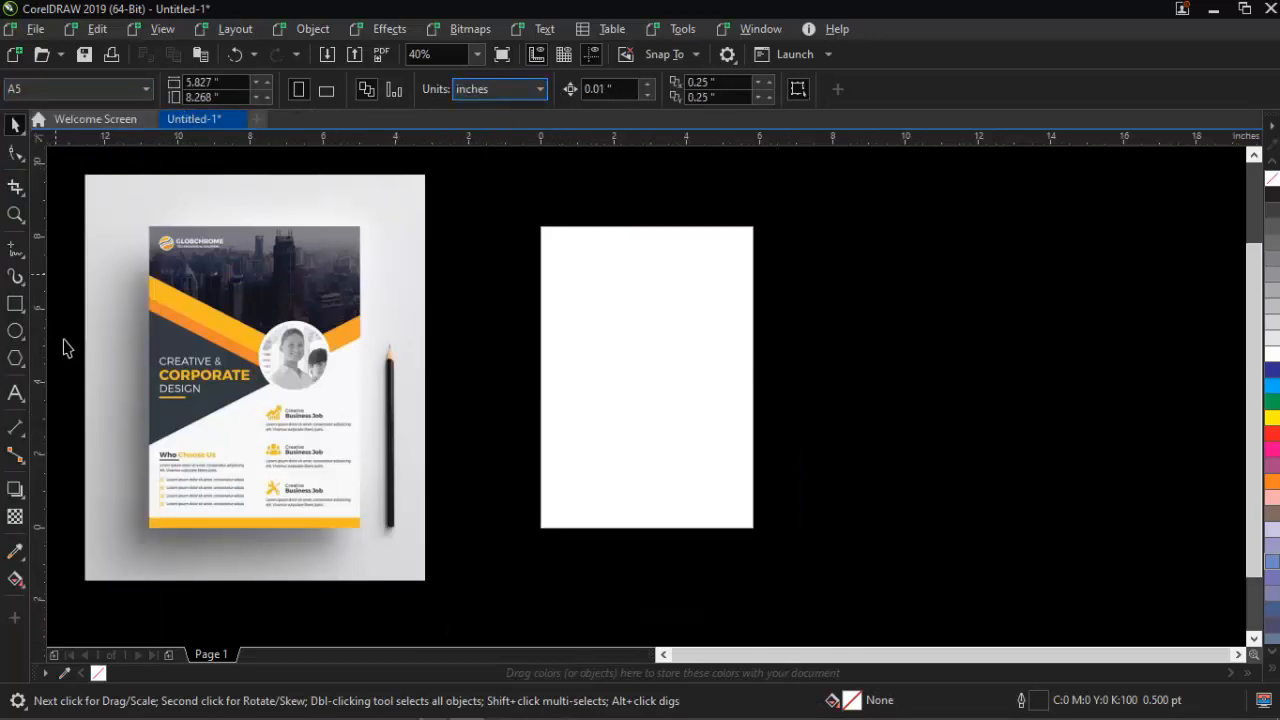
Create a page-sized rectangle and fill it white
{"action": "left_click", "coordinate": [15, 304]}
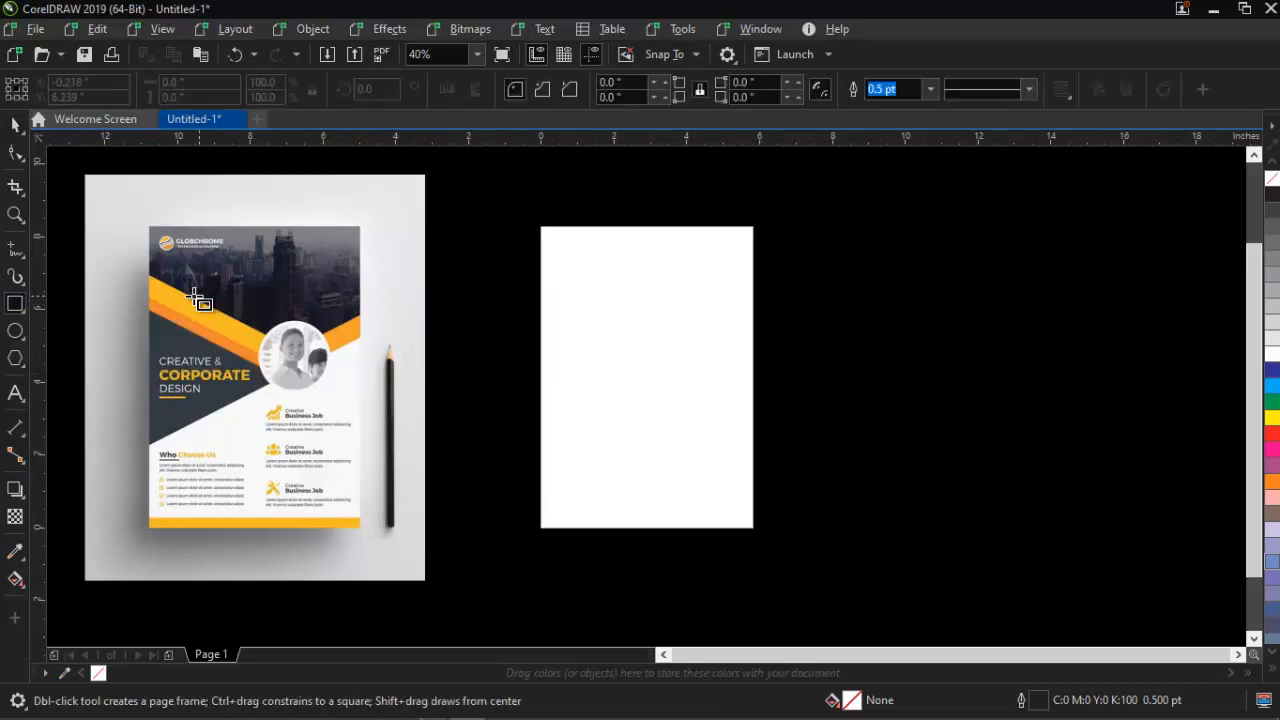
{"action": "double_click", "coordinate": [15, 304]}
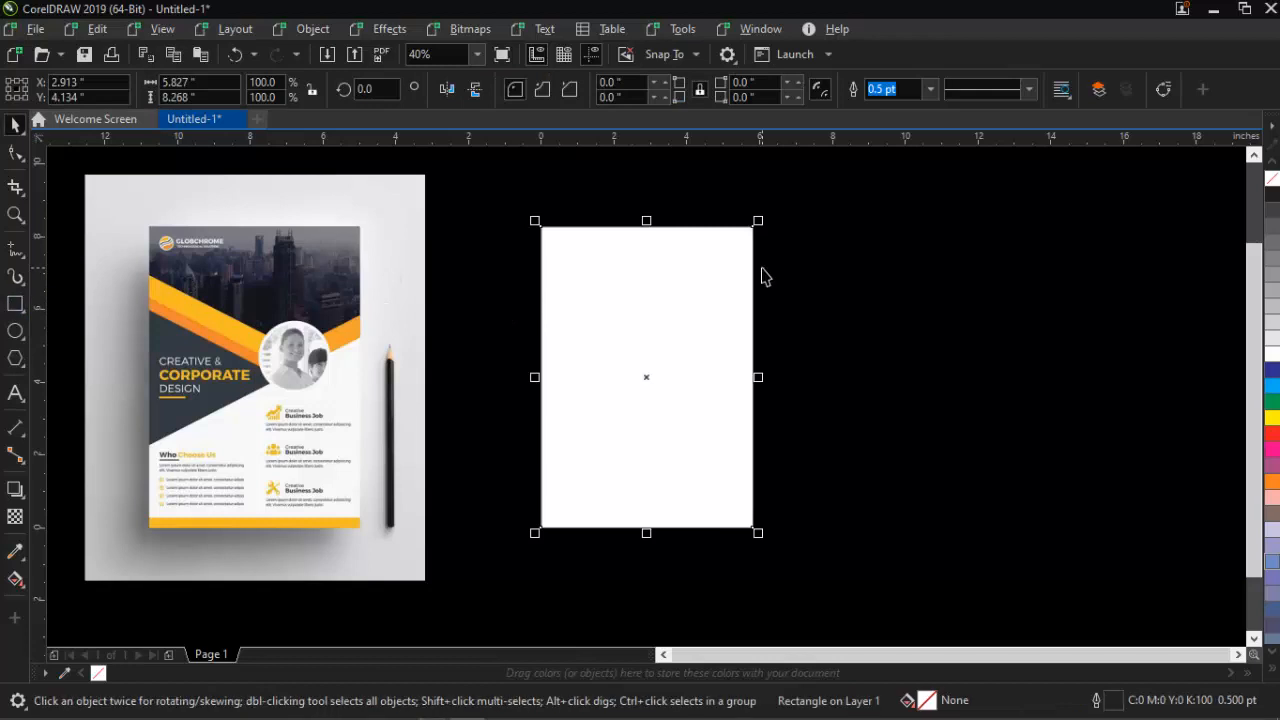
{"action": "key", "text": "F4"}
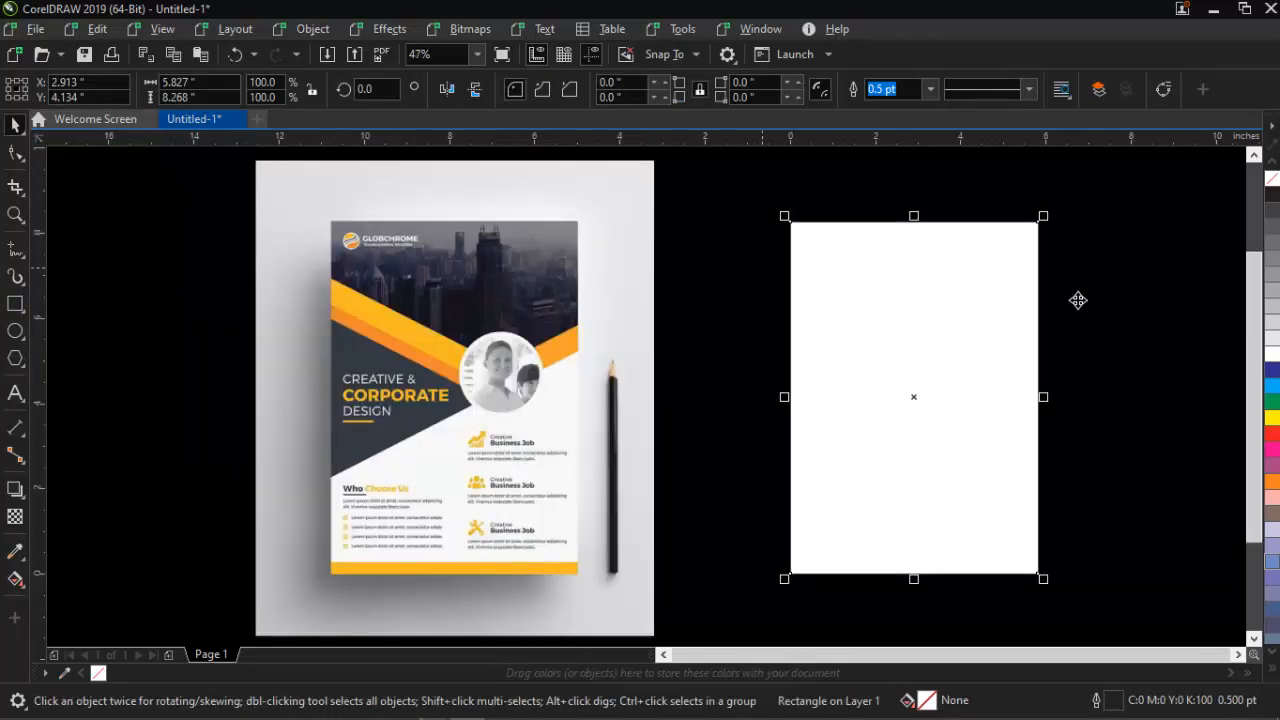
{"action": "left_click", "coordinate": [1267, 354]}
{"action": "left_click", "coordinate": [1183, 305]}
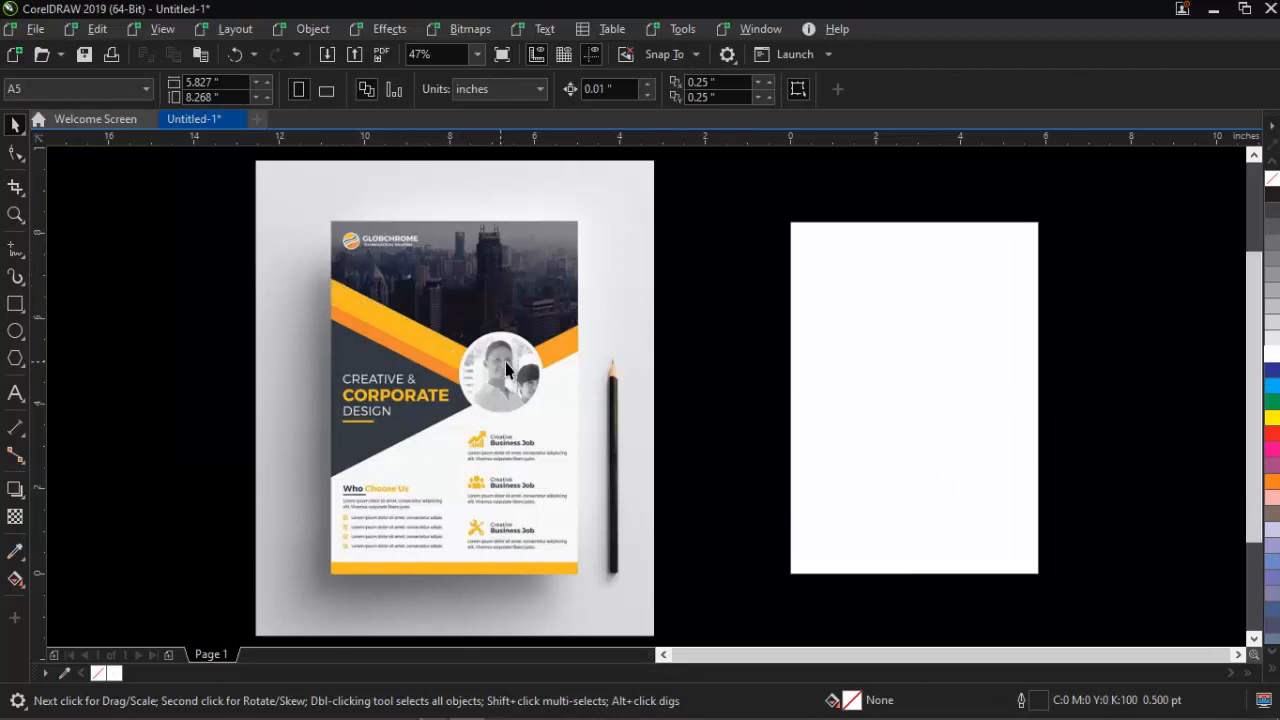
Draw a closed freehand outline with a V-shaped lower edge across the page top, extending above the page
{"action": "left_click", "coordinate": [15, 249]}
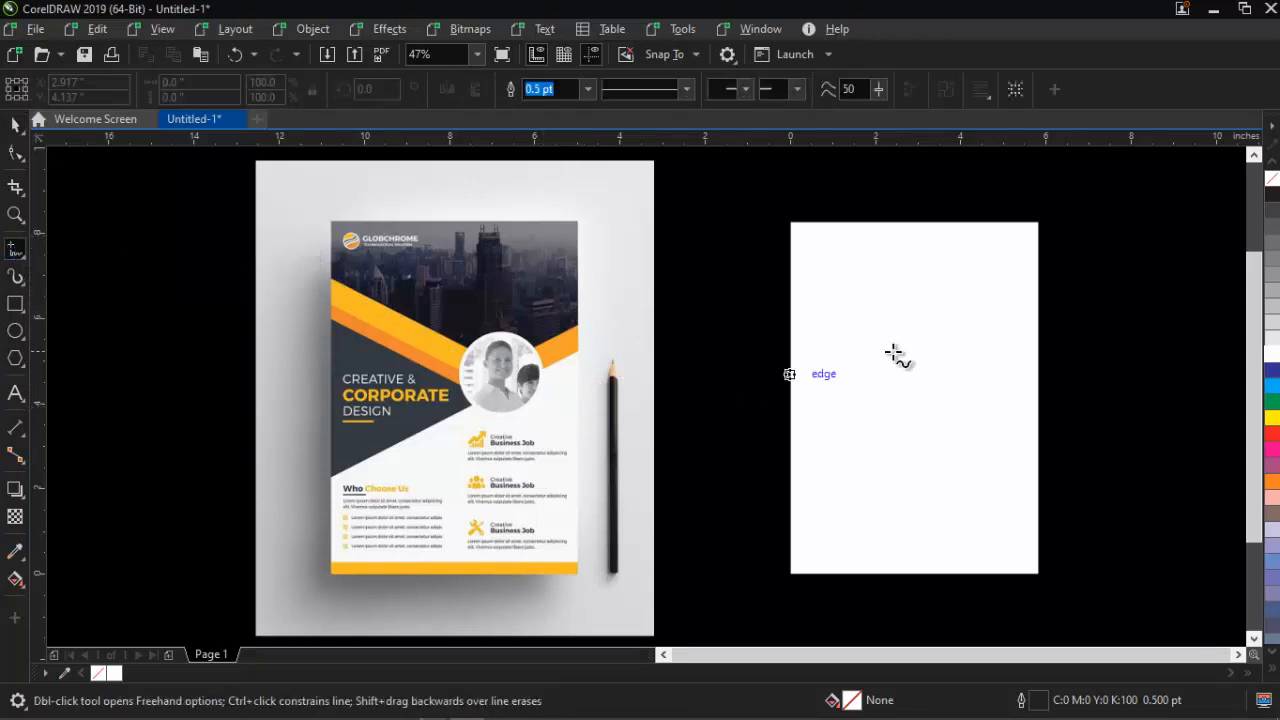
{"action": "left_click", "coordinate": [760, 273]}
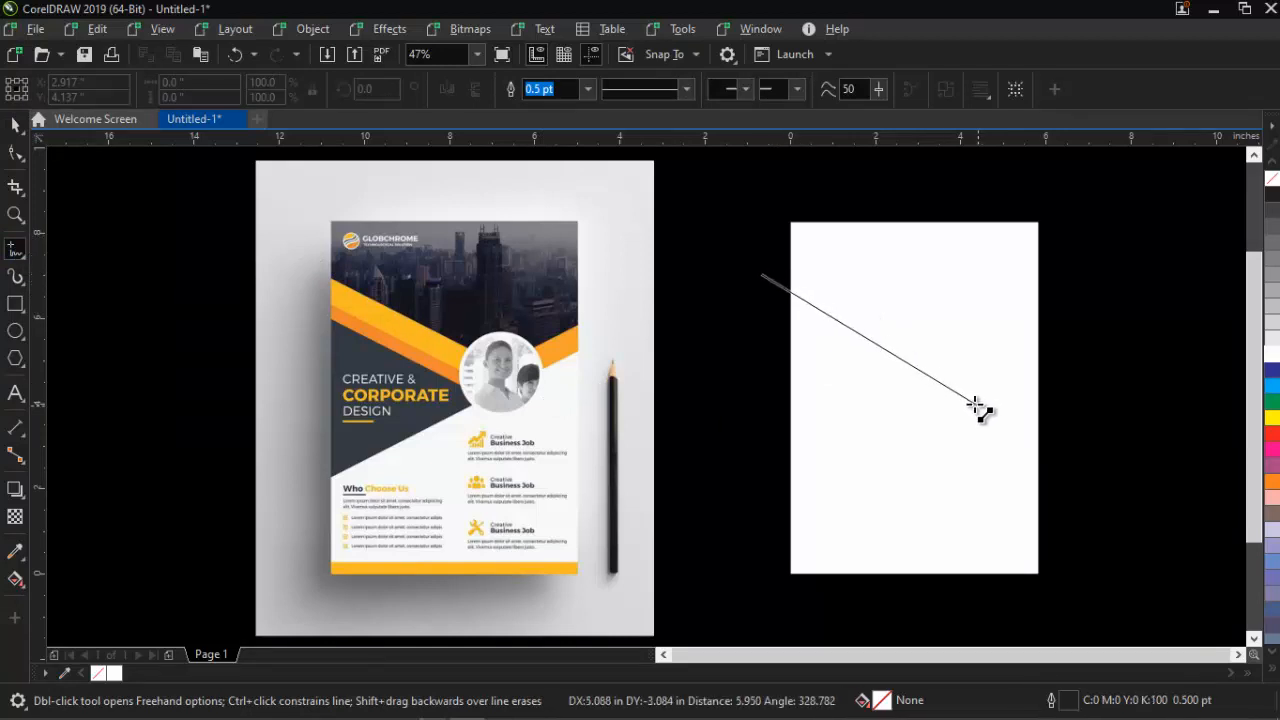
{"action": "left_click", "coordinate": [935, 366]}
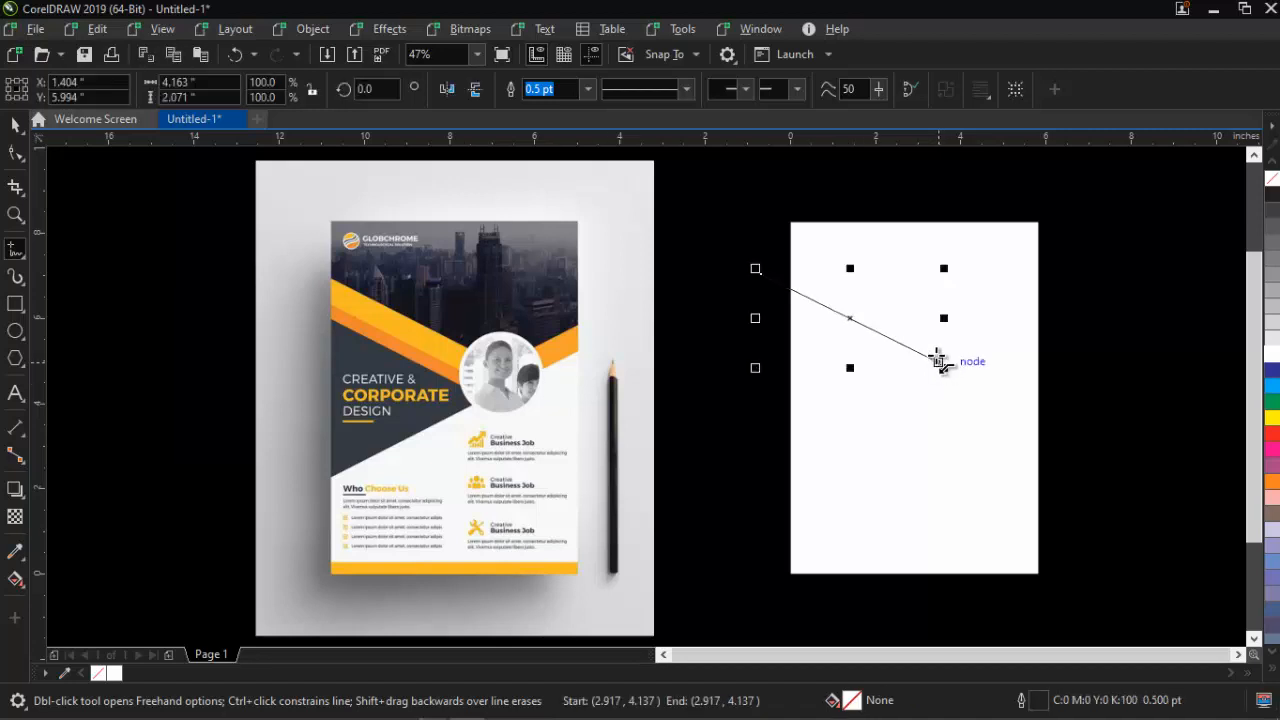
{"action": "left_click", "coordinate": [940, 365]}
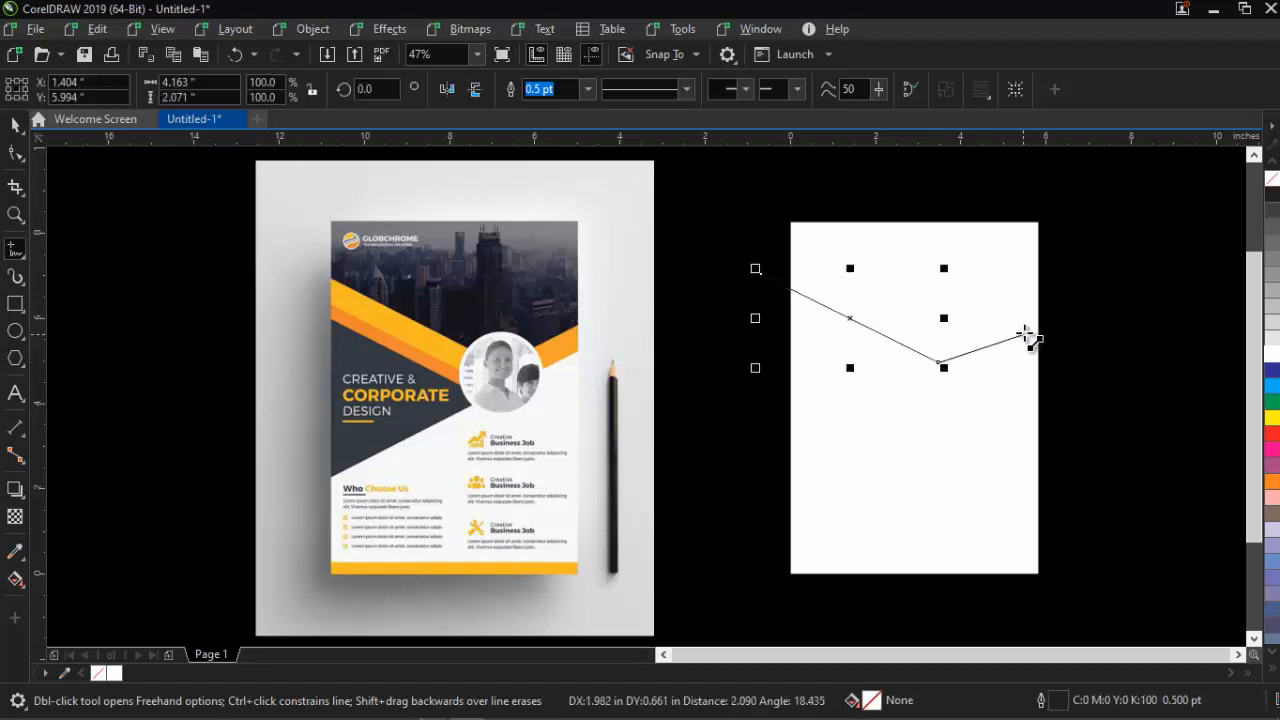
{"action": "left_click", "coordinate": [1052, 299]}
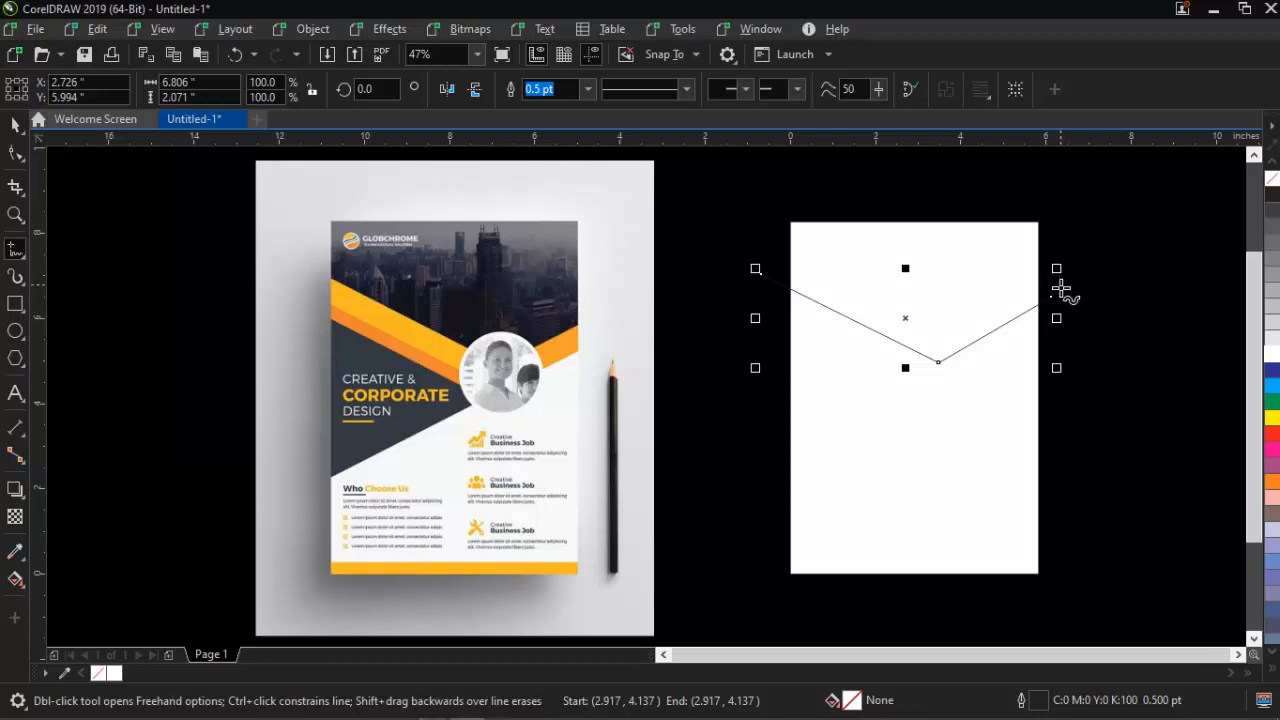
{"action": "left_click", "coordinate": [1052, 298]}
{"action": "left_click", "coordinate": [1048, 174]}
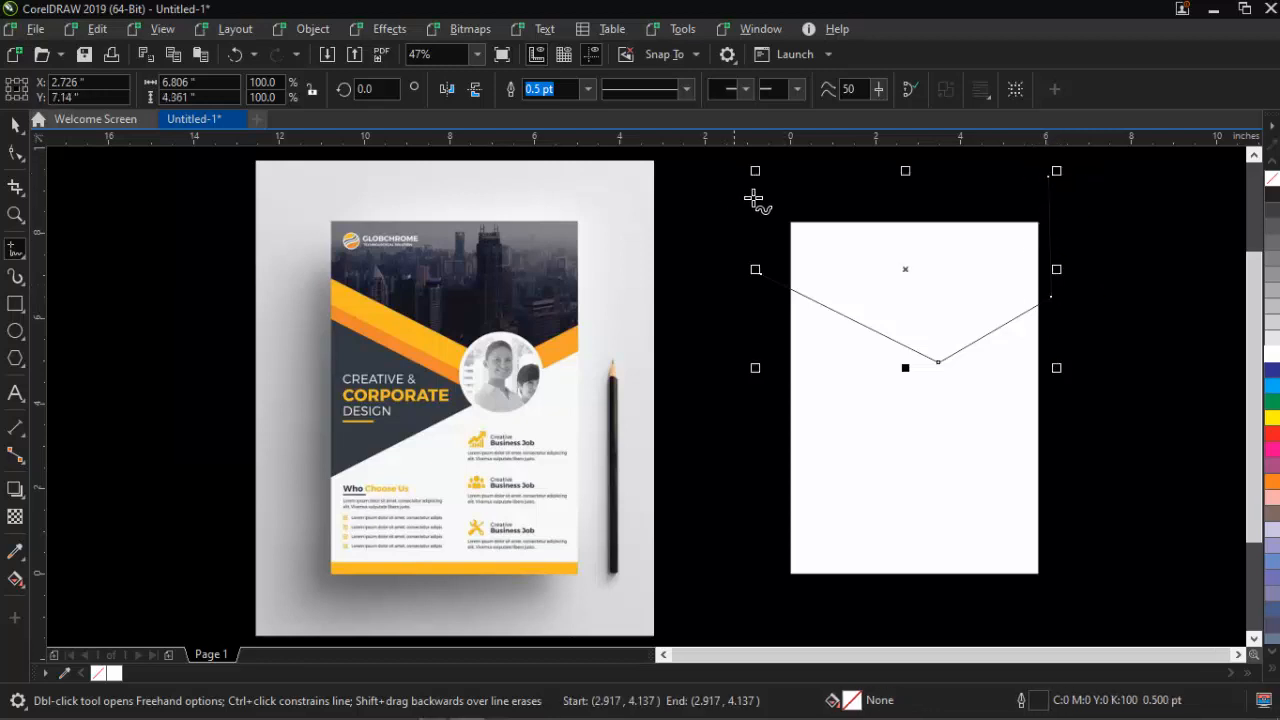
{"action": "left_click", "coordinate": [1048, 175]}
{"action": "left_click", "coordinate": [716, 196]}
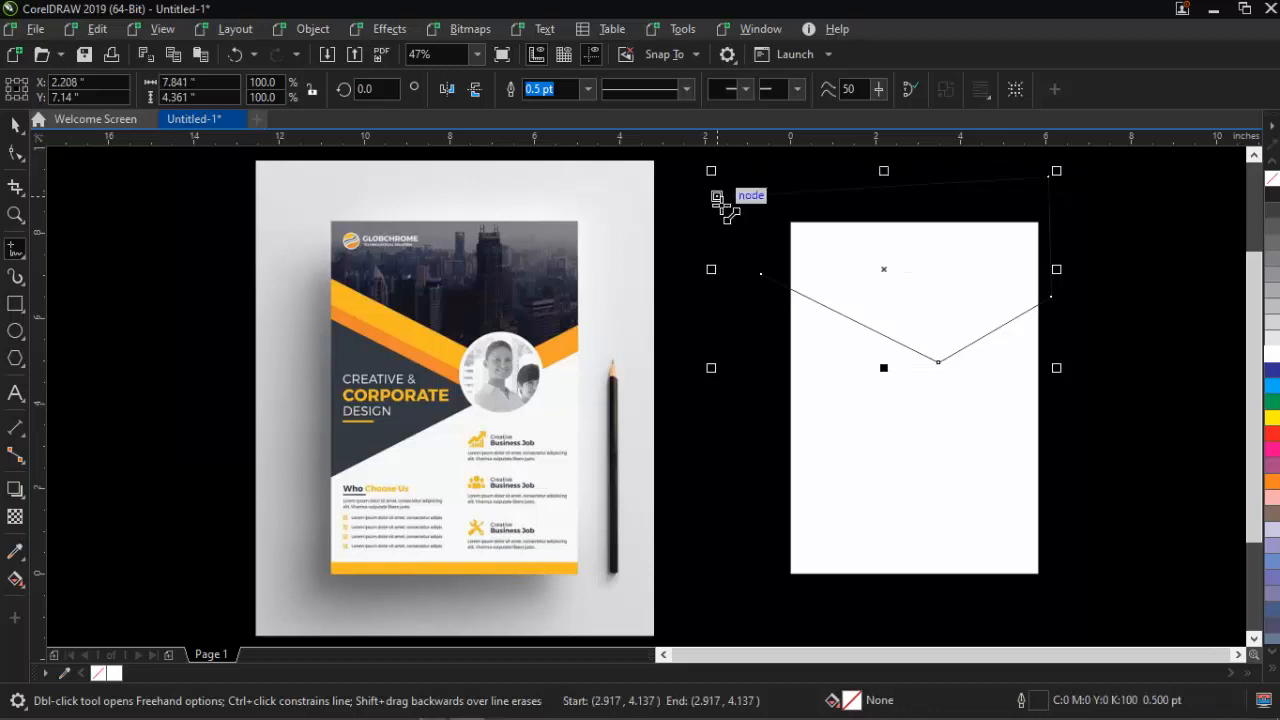
{"action": "left_click", "coordinate": [716, 196]}
{"action": "left_click", "coordinate": [766, 276]}
{"action": "key", "text": "space"}
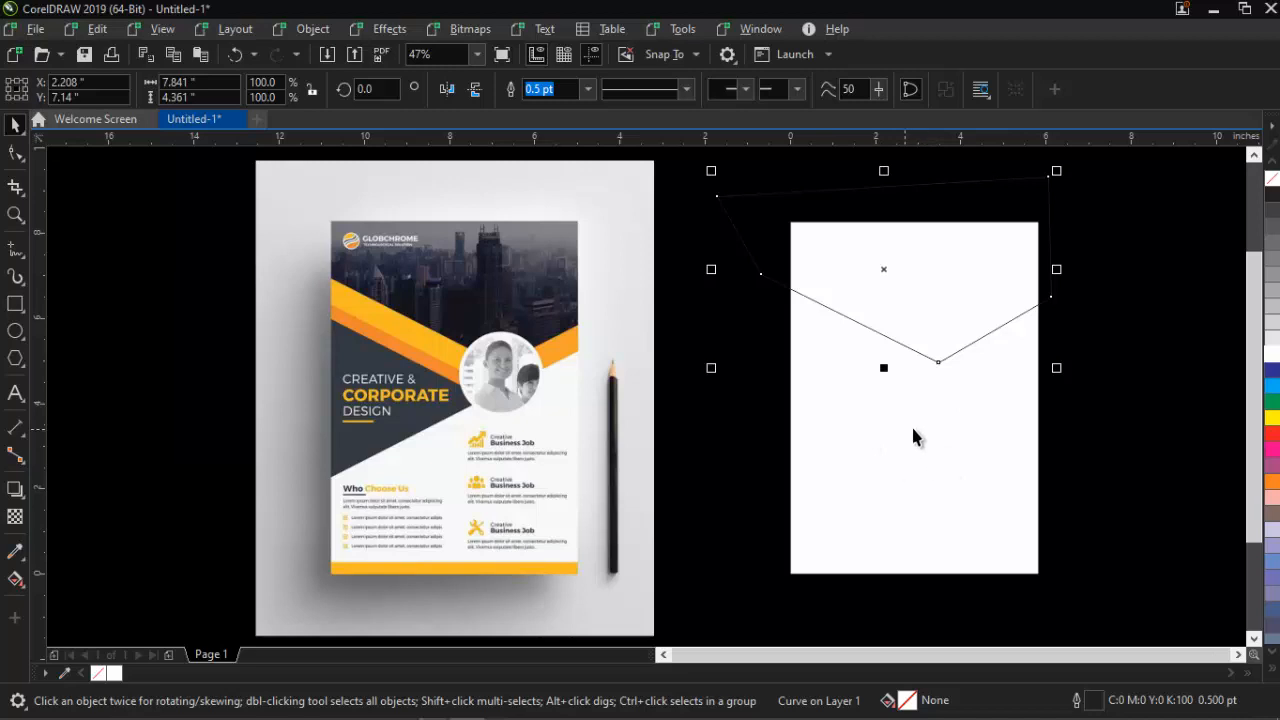
Intersect the V outline with the white page rectangle and delete the leftover outline
{"action": "left_click", "coordinate": [877, 465], "text": "shift"}
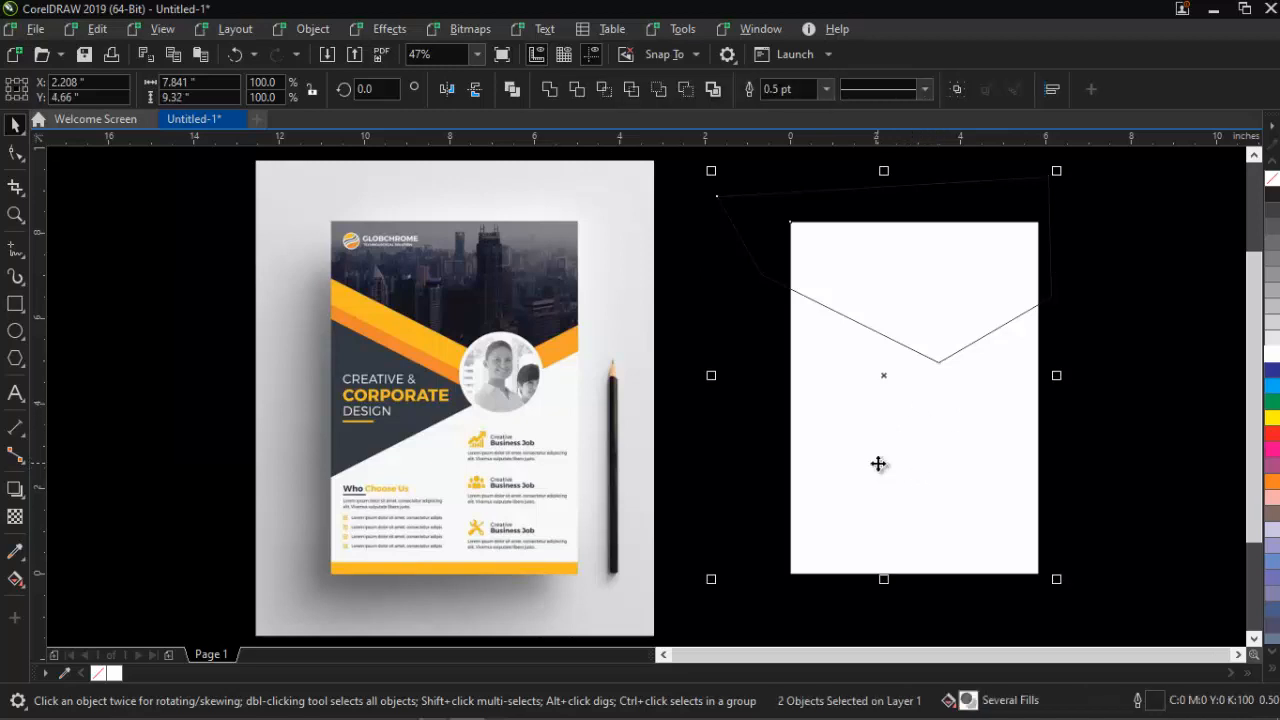
{"action": "left_click", "coordinate": [603, 89]}
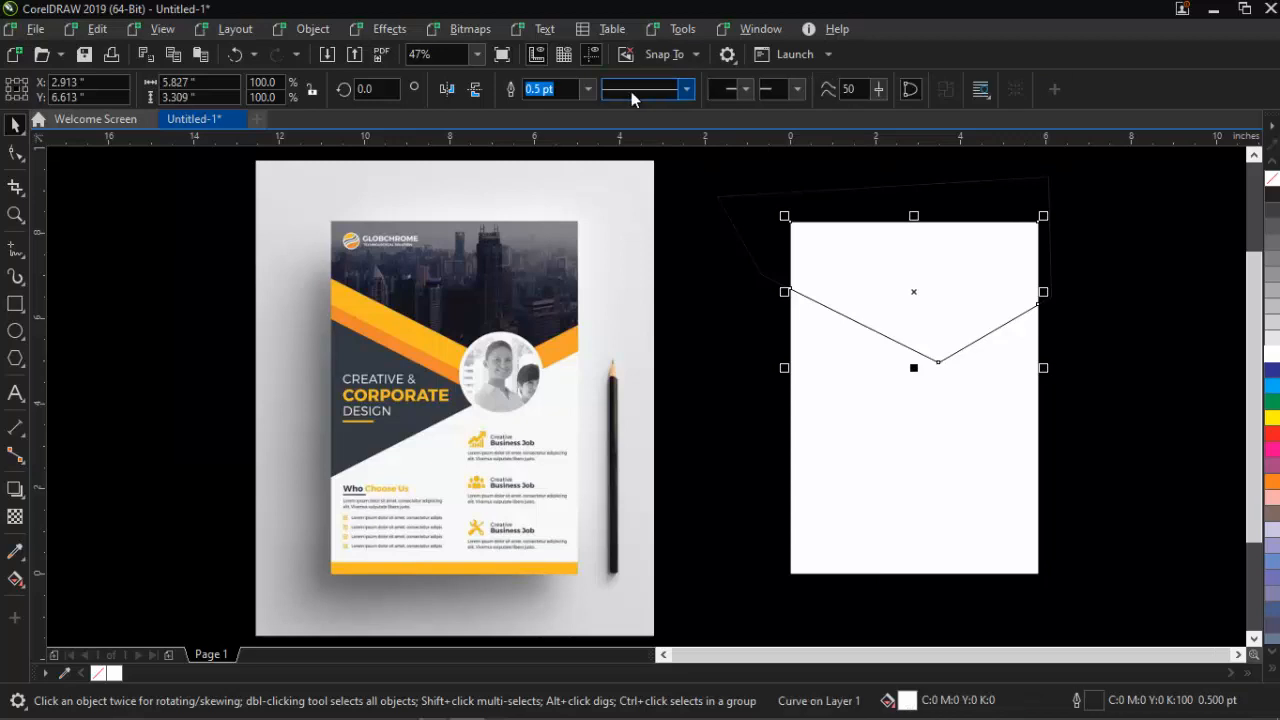
{"action": "left_click", "coordinate": [1089, 237]}
{"action": "left_click", "coordinate": [989, 200]}
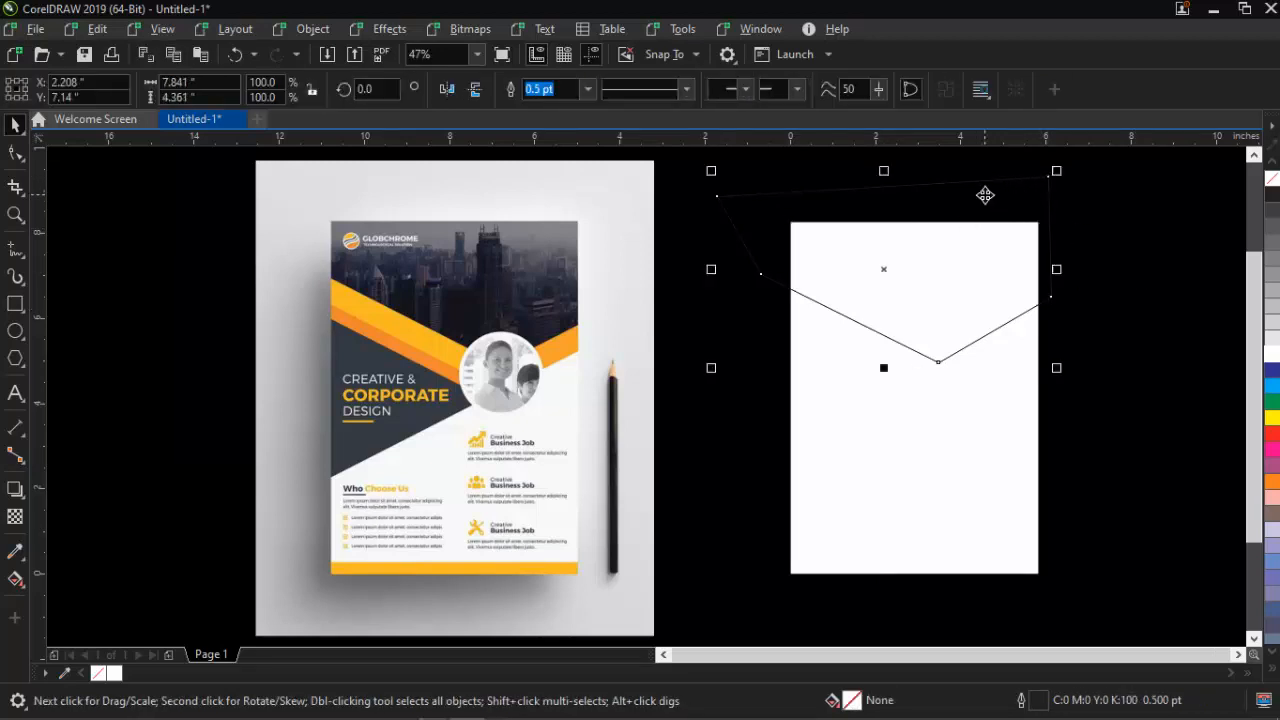
{"action": "key", "text": "Delete"}
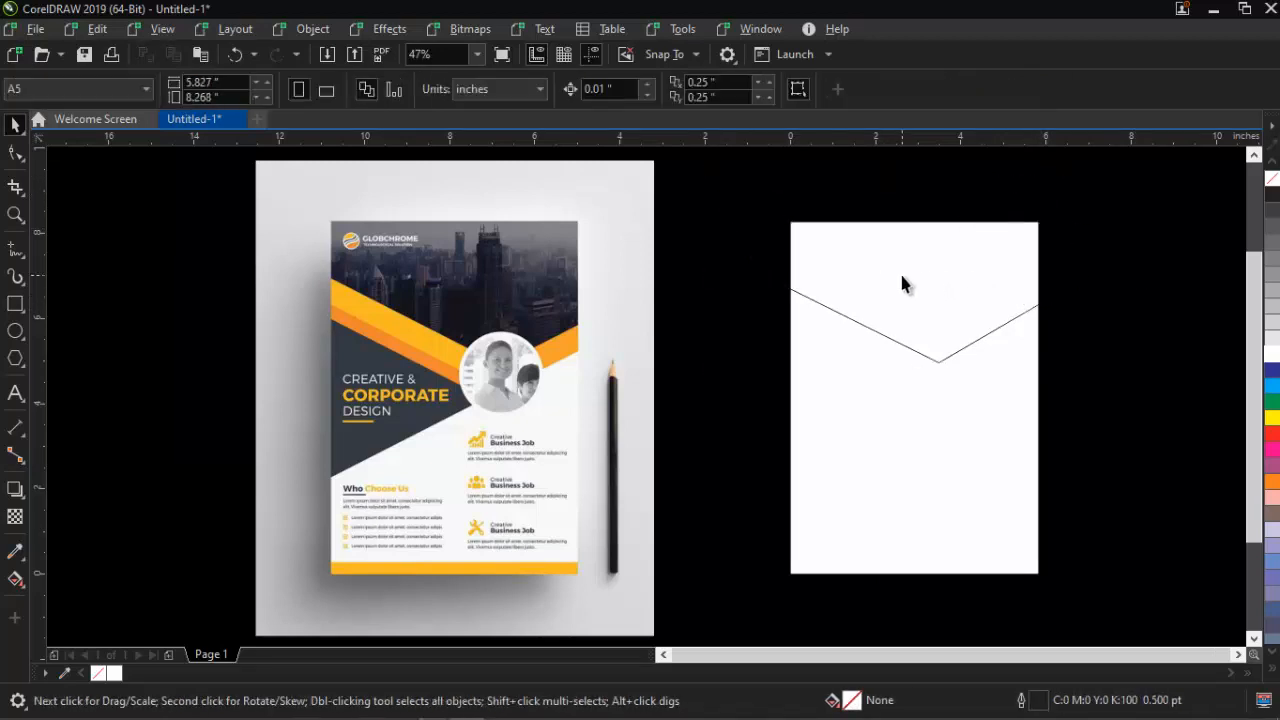
{"action": "left_click_drag", "start_coordinate": [901, 284], "coordinate": [961, 328]}
{"action": "key", "text": "ctrl+z"}
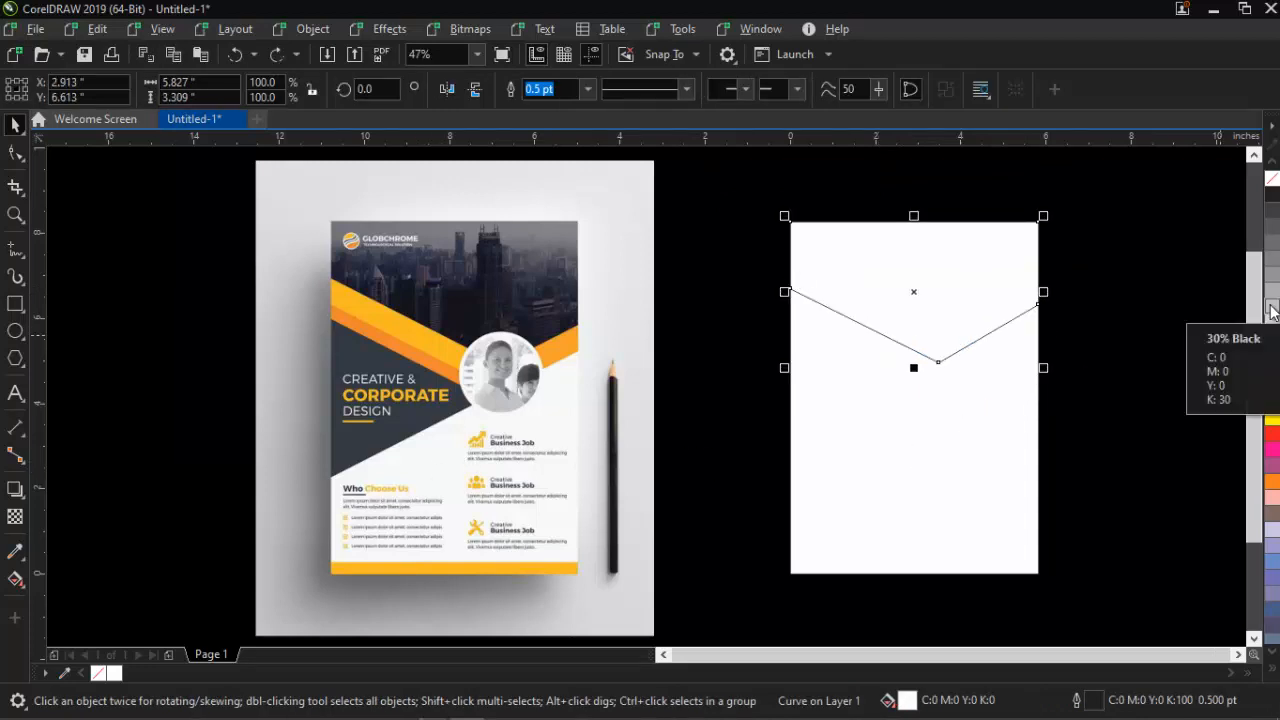
Fill the V-shaped header shape red (C:0 M:100 Y:100 K:0) and deselect it
{"action": "left_click", "coordinate": [1273, 436]}
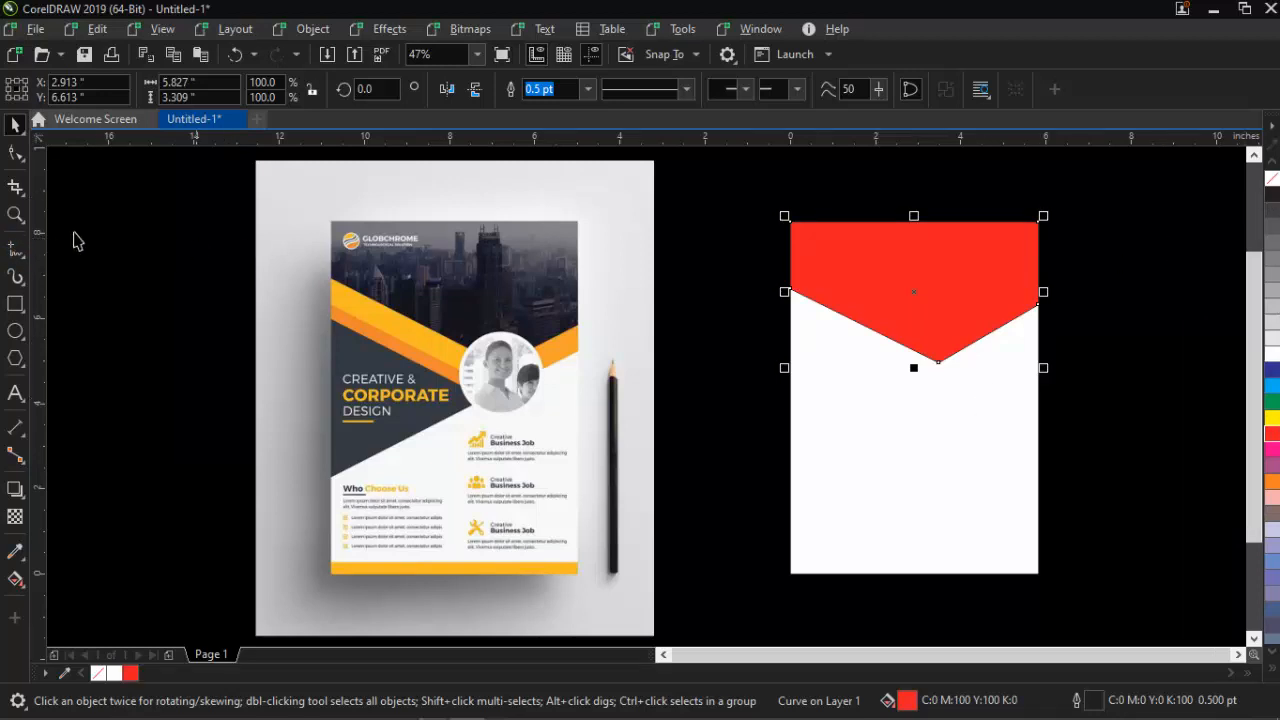
{"action": "left_click", "coordinate": [15, 248]}
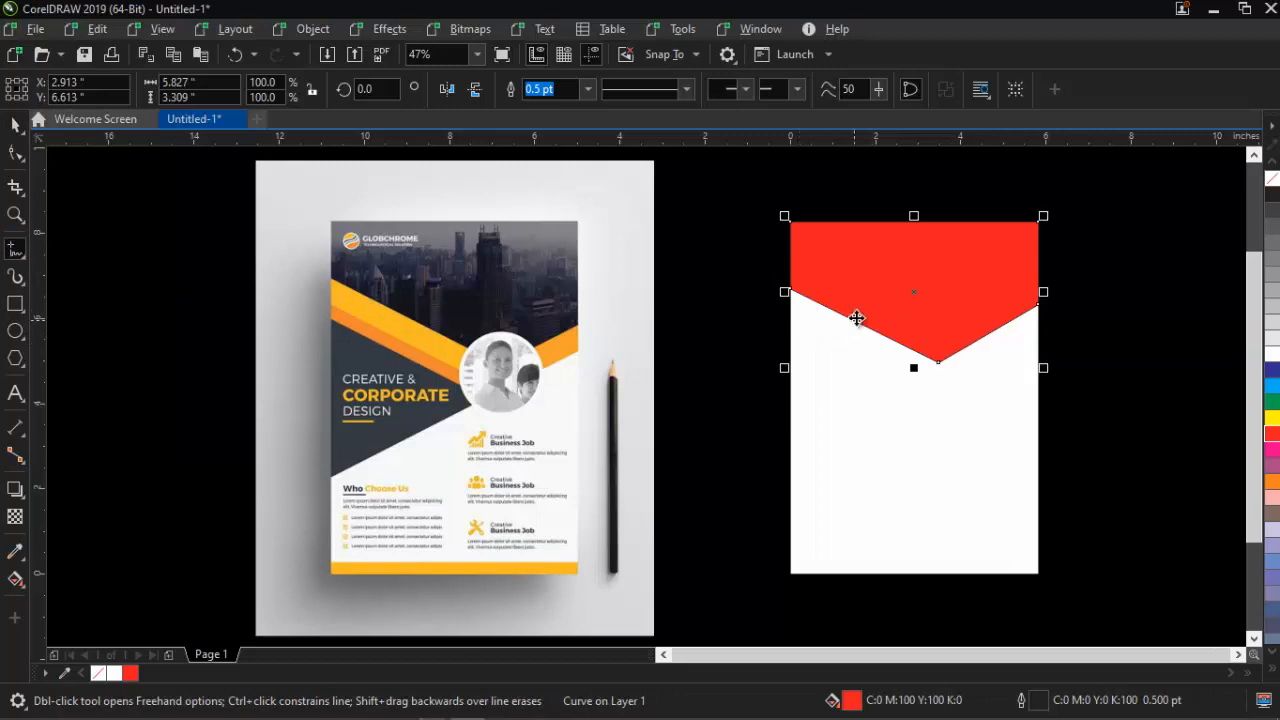
{"action": "key", "text": "space"}
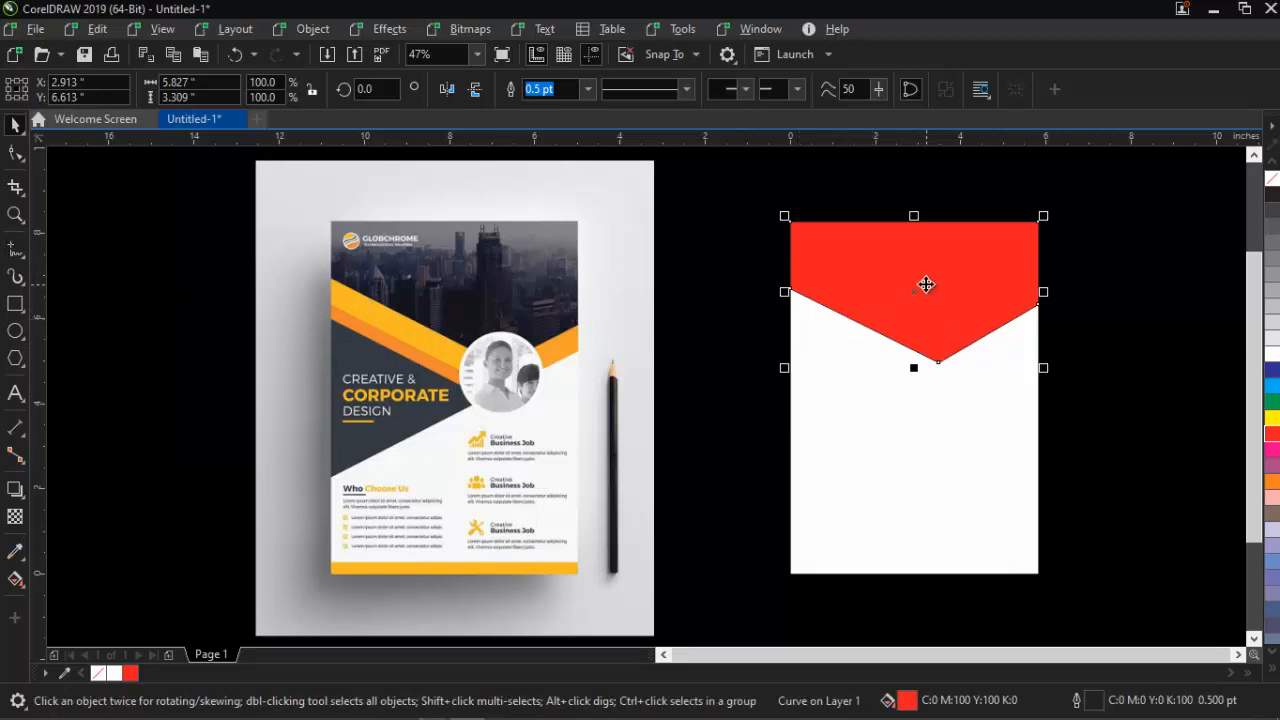
{"action": "key", "text": "Escape"}
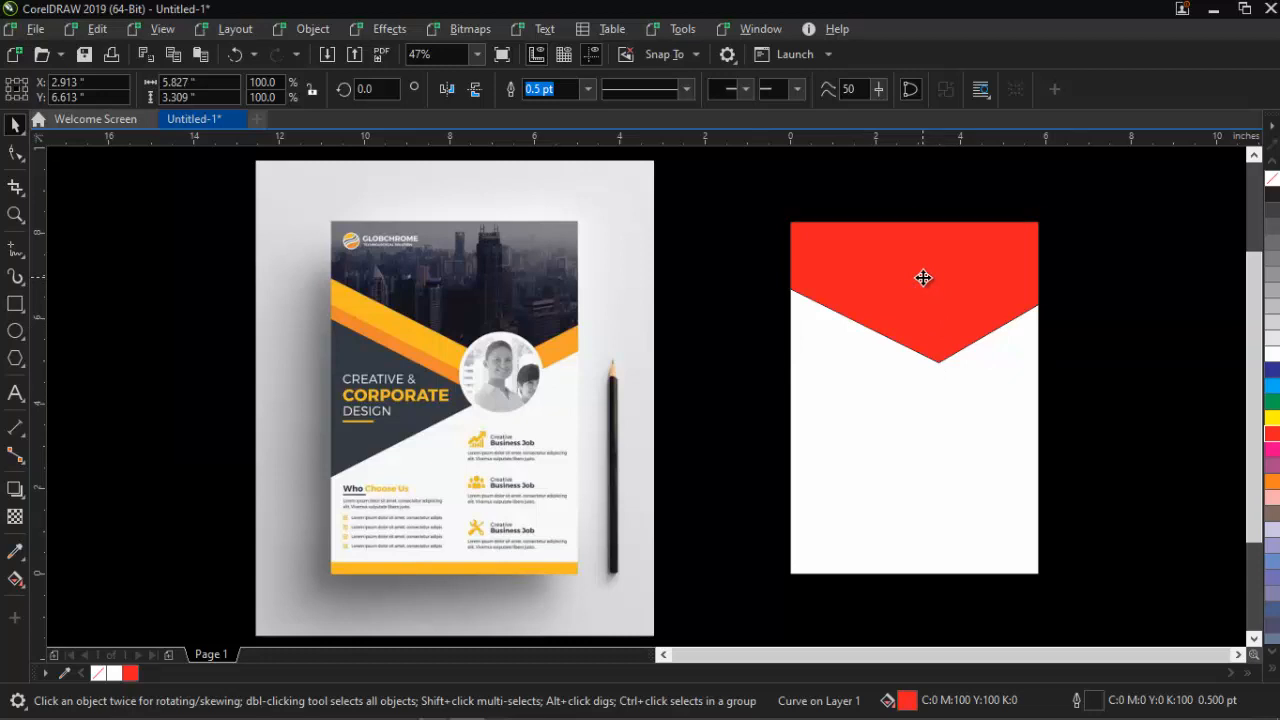
Add a slightly lower chevron copy in the reference's yellow (#F7BA24), placed behind the red
{"action": "left_click_drag", "start_coordinate": [922, 279], "coordinate": [924, 302]}
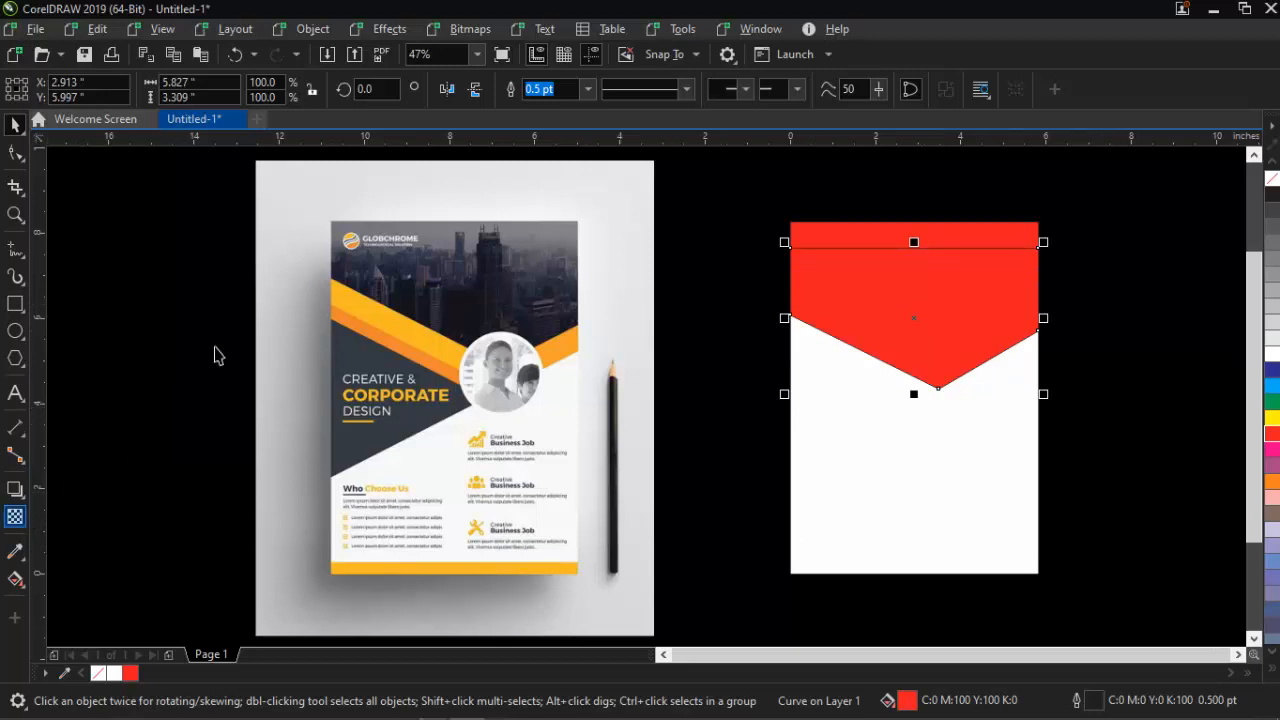
{"action": "left_click", "coordinate": [15, 551]}
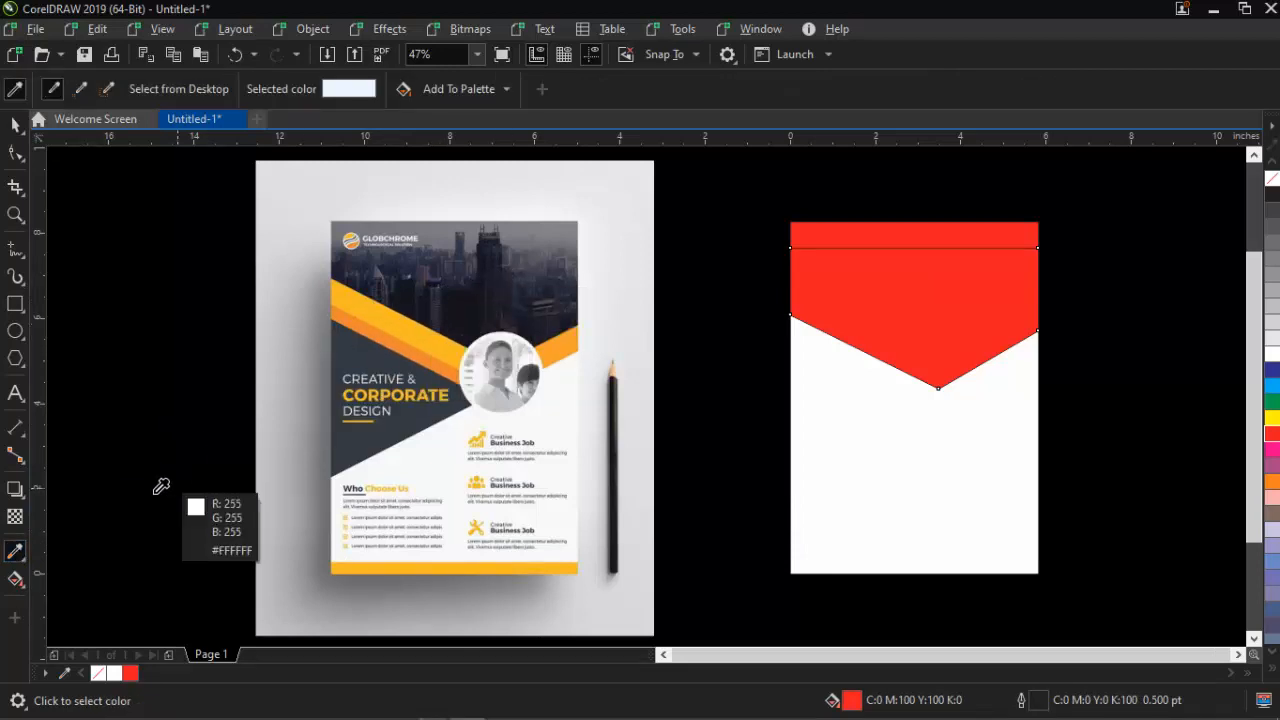
{"action": "left_click", "coordinate": [390, 323]}
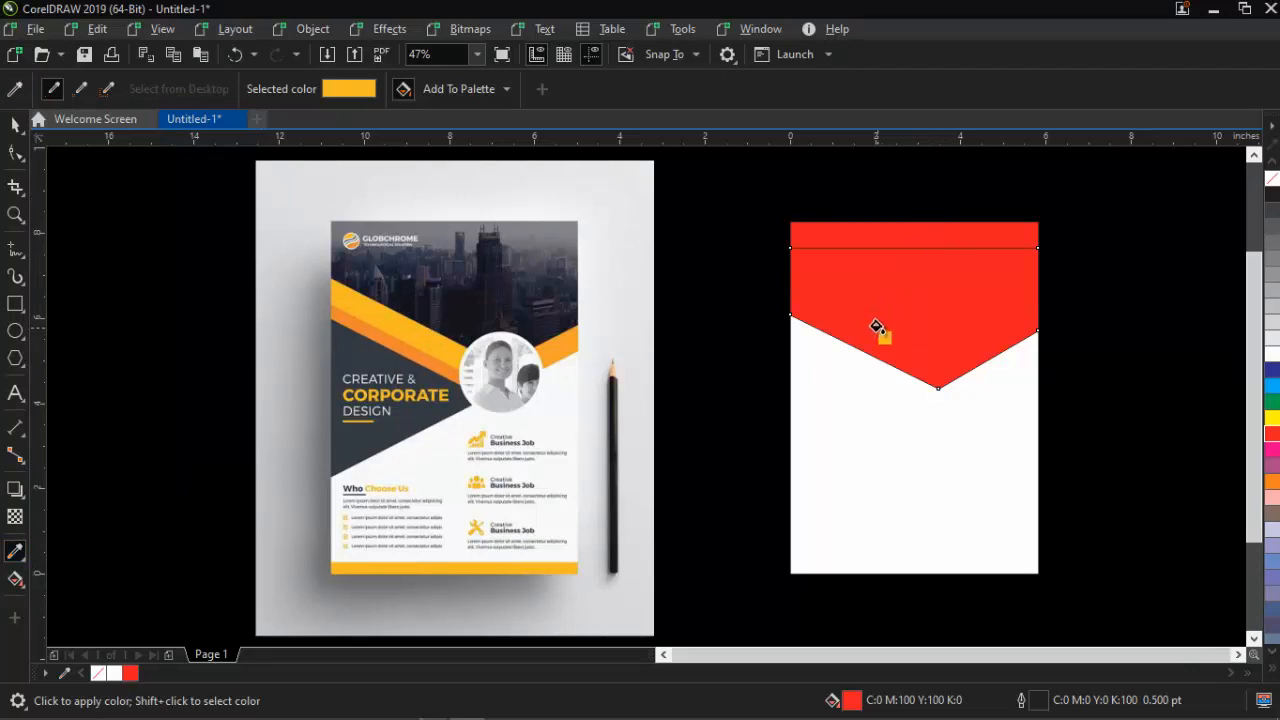
{"action": "left_click", "coordinate": [903, 308]}
{"action": "key", "text": "space"}
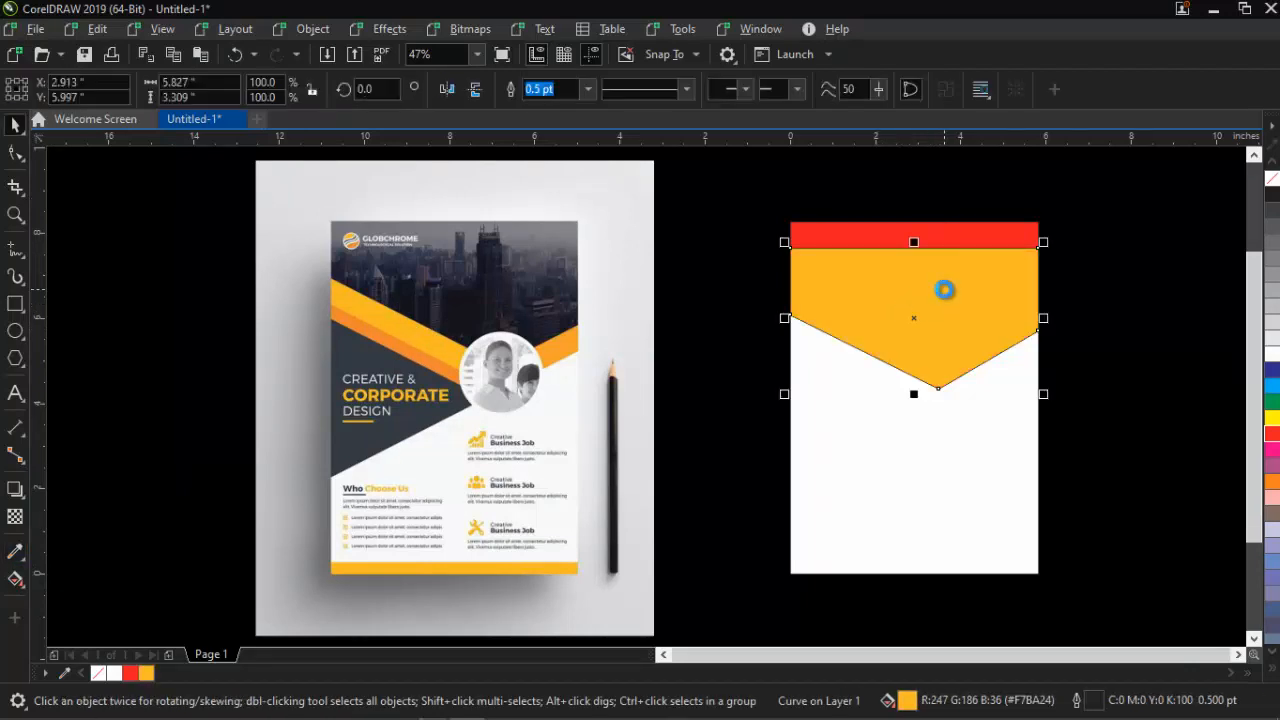
{"action": "key", "text": "ctrl+Page_Down"}
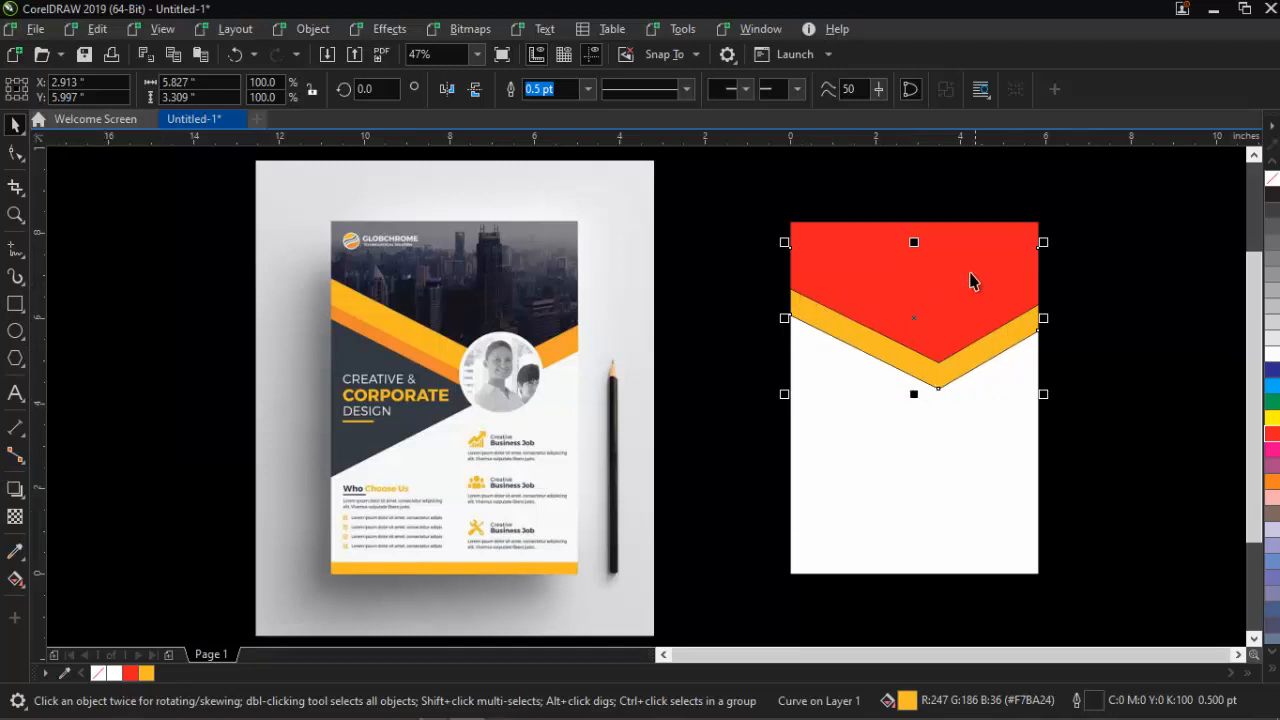
Add another lower copy in the reference's darker orange (#E3873A), placed behind the yellow
{"action": "left_click_drag", "start_coordinate": [916, 321], "coordinate": [918, 334]}
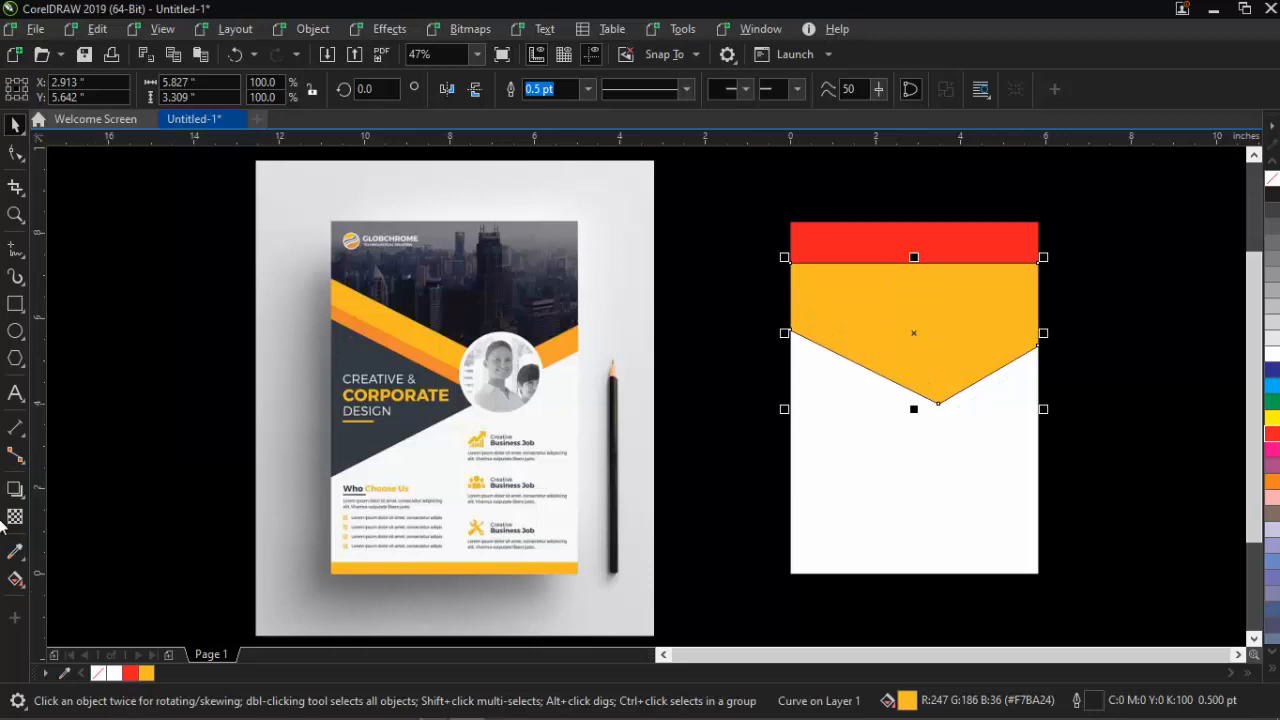
{"action": "left_click", "coordinate": [15, 551]}
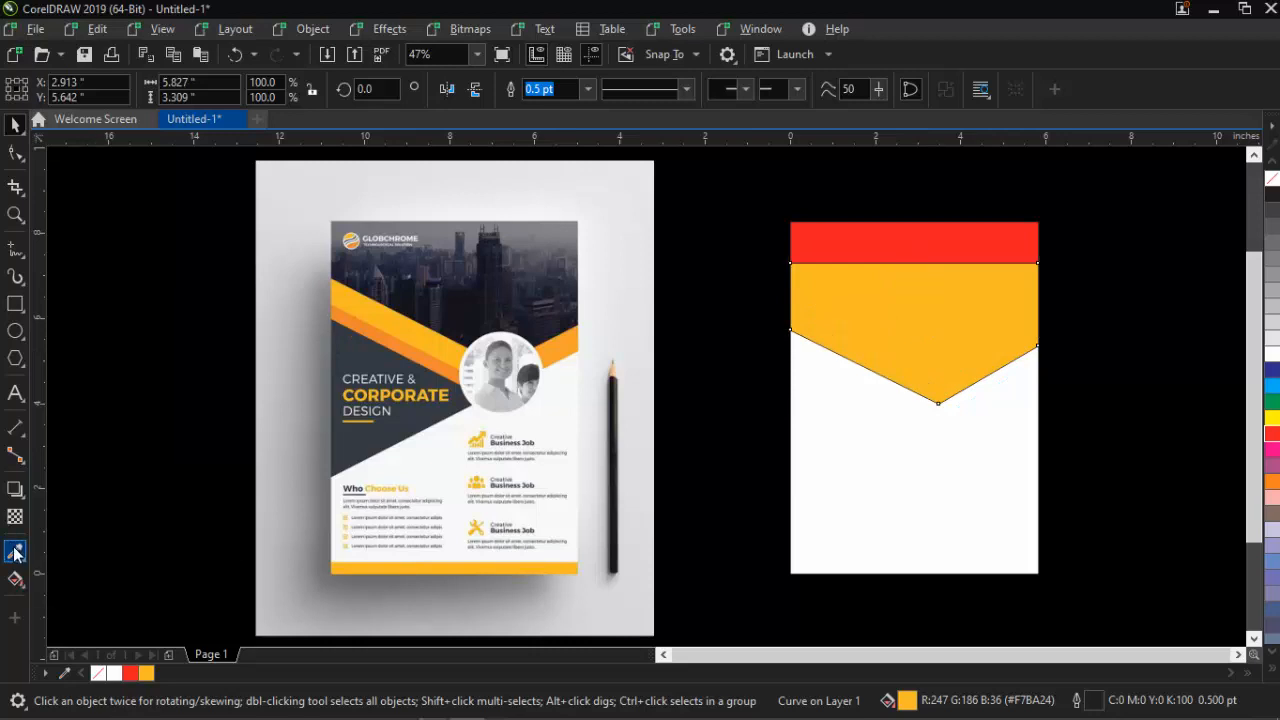
{"action": "left_click", "coordinate": [398, 332]}
{"action": "left_click", "coordinate": [886, 341]}
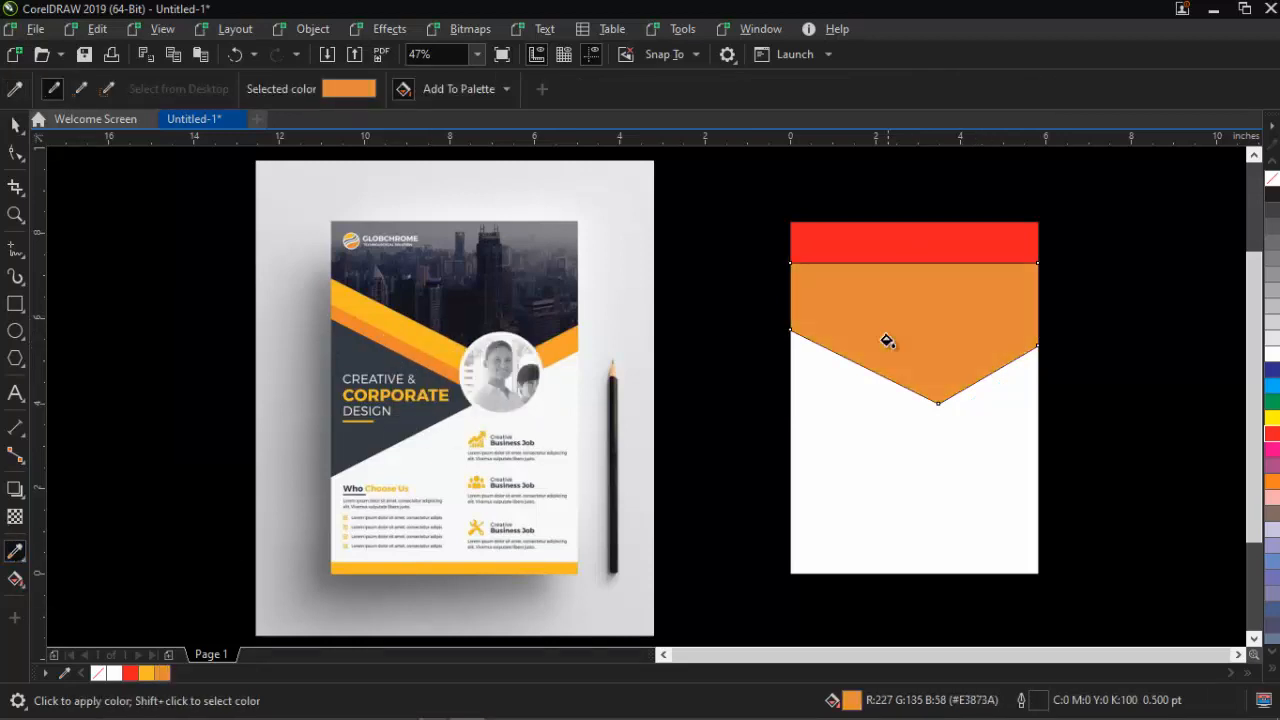
{"action": "key", "text": "space"}
{"action": "key", "text": "ctrl+Page_Down"}
{"action": "key", "text": "ctrl+Page_Down"}
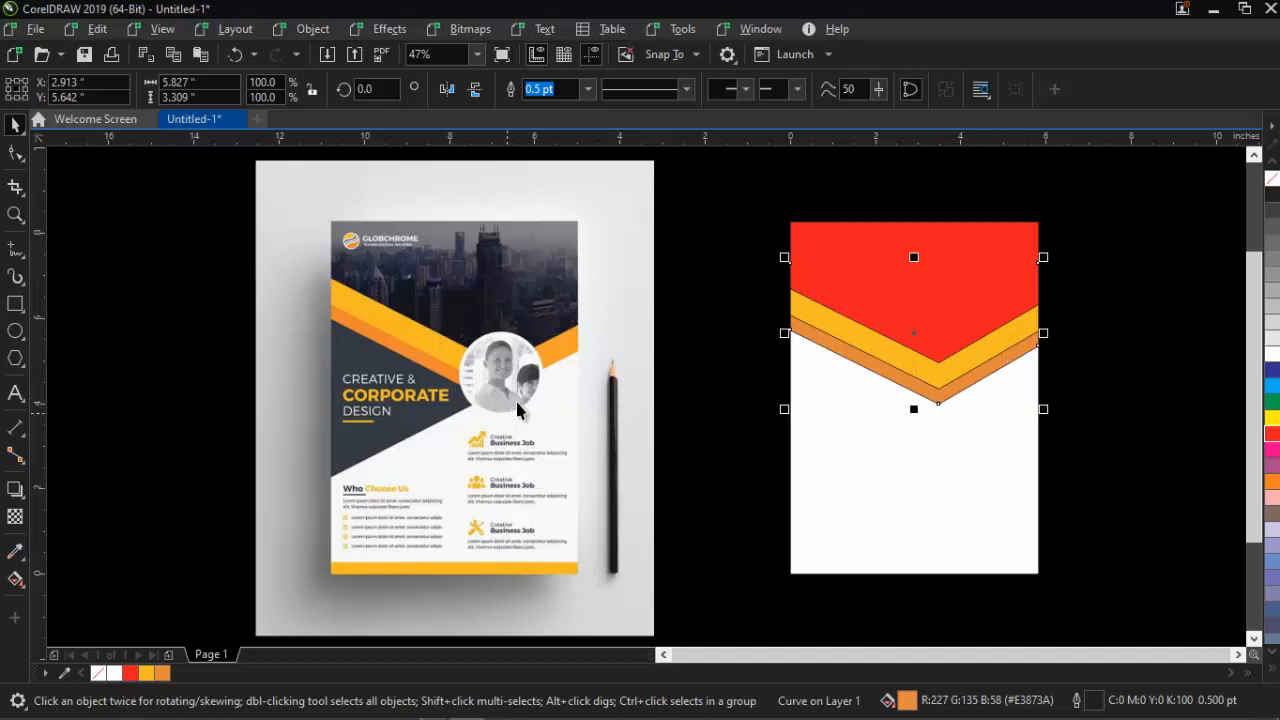
Trim the orange band's right half away with a rectangle, then delete the rectangle
{"action": "left_click", "coordinate": [15, 304]}
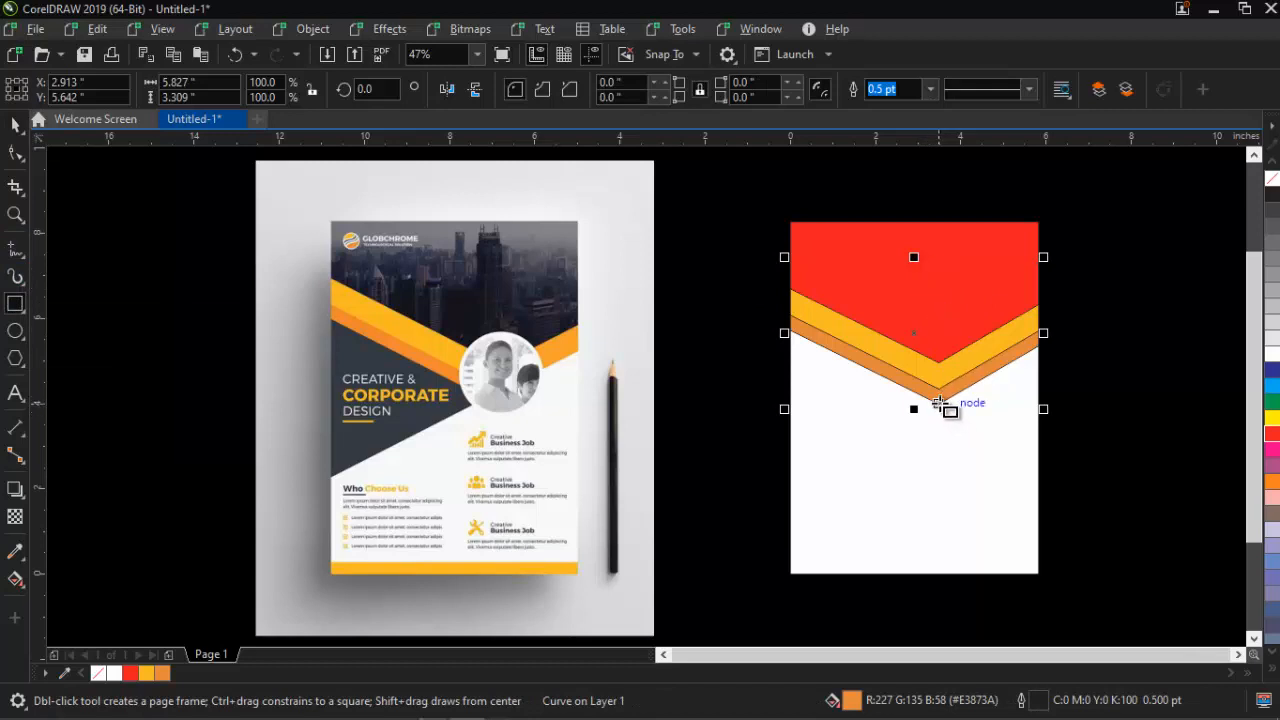
{"action": "left_click_drag", "start_coordinate": [938, 405], "coordinate": [1102, 297]}
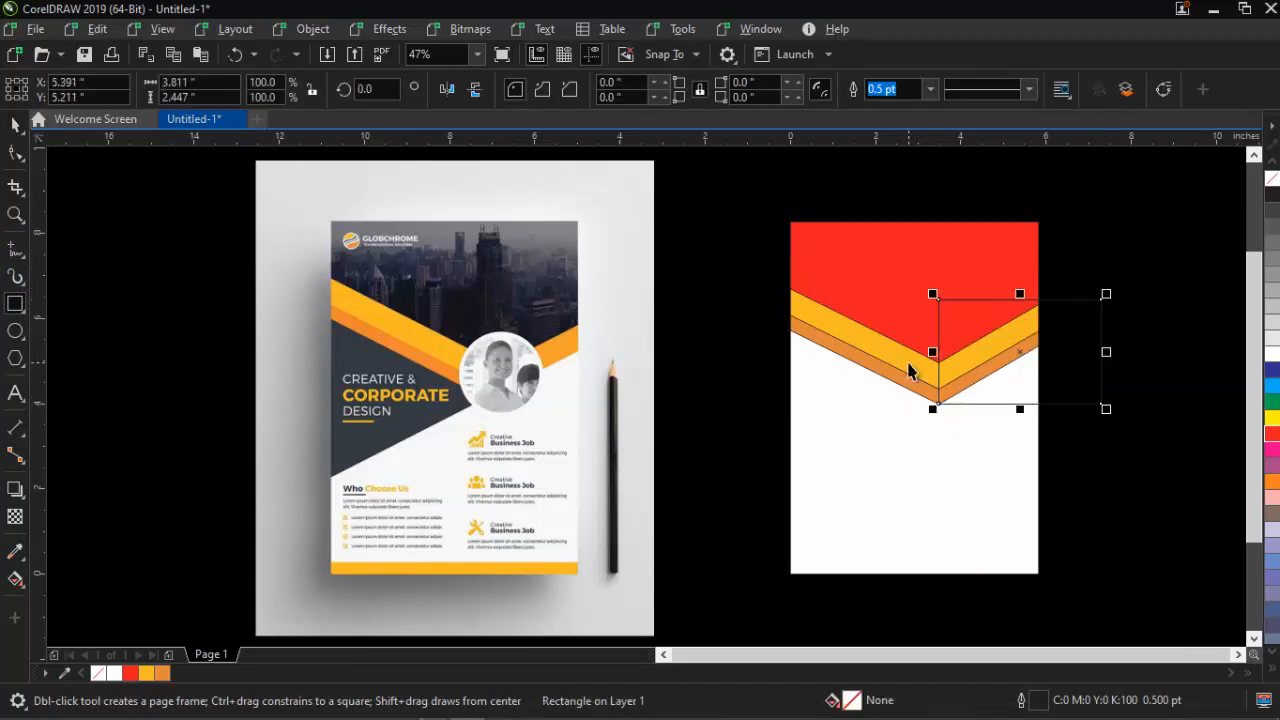
{"action": "key", "text": "space"}
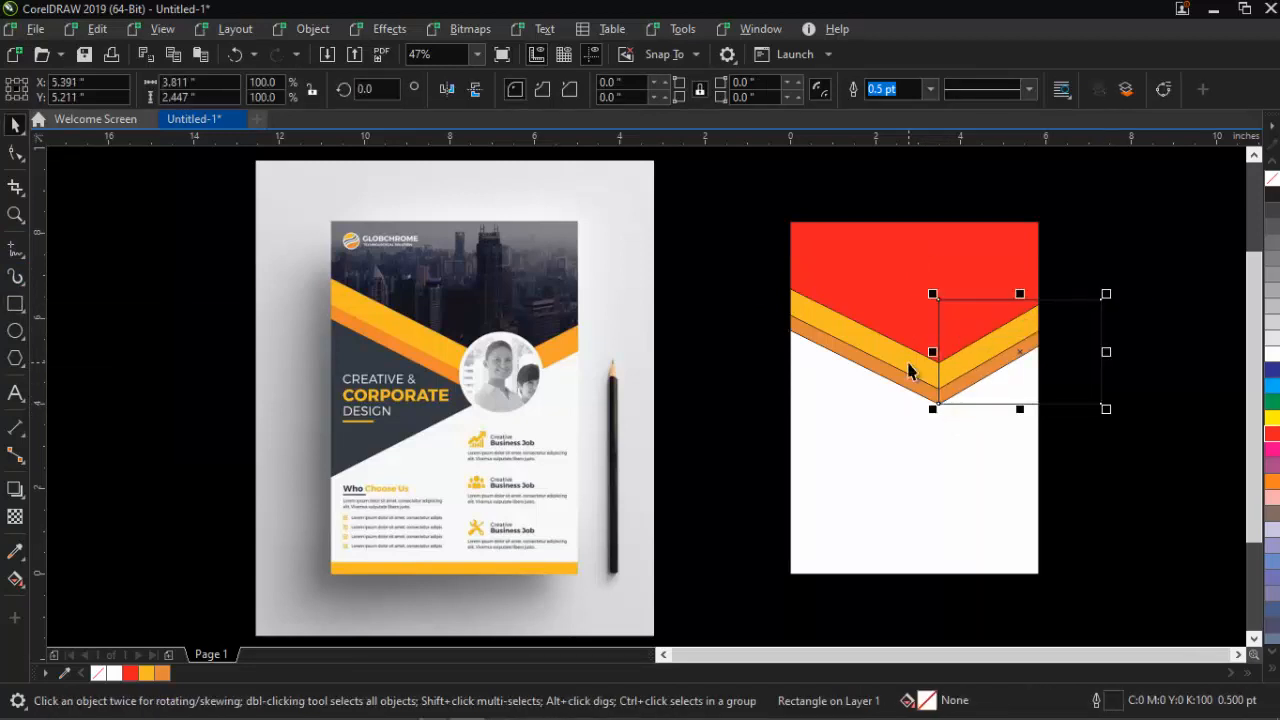
{"action": "left_click", "coordinate": [856, 360], "text": "shift"}
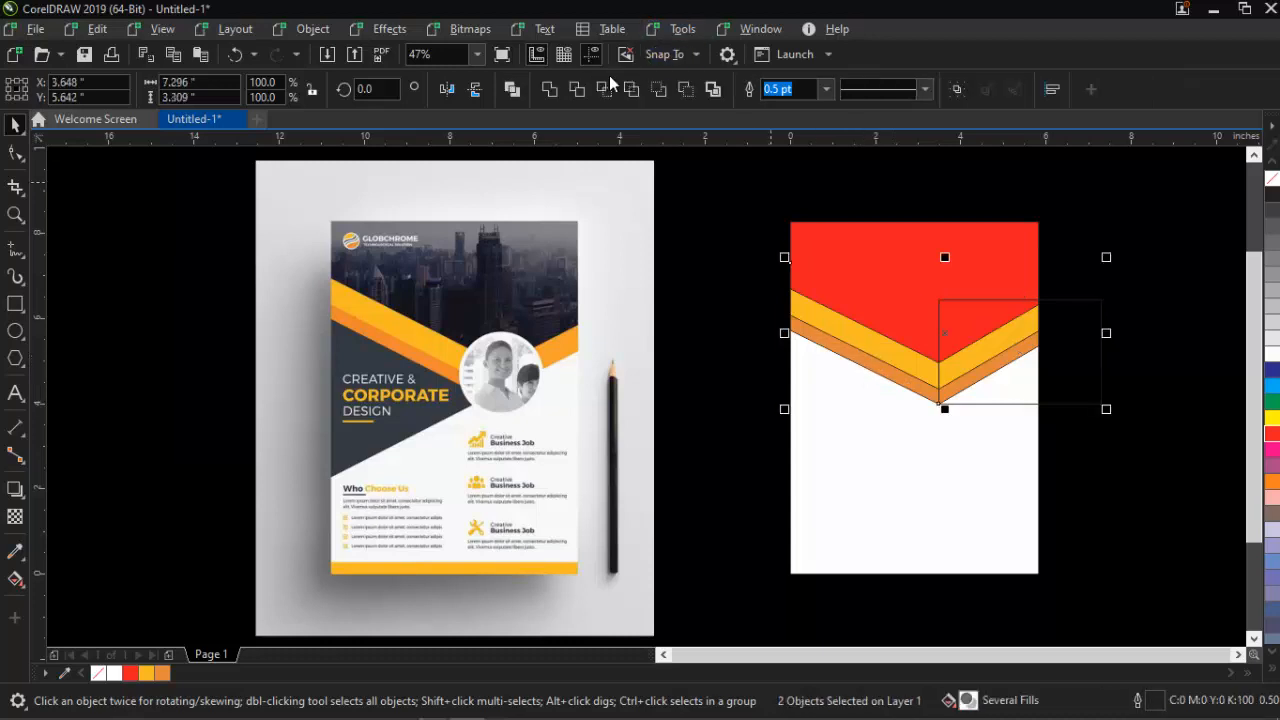
{"action": "left_click", "coordinate": [577, 91]}
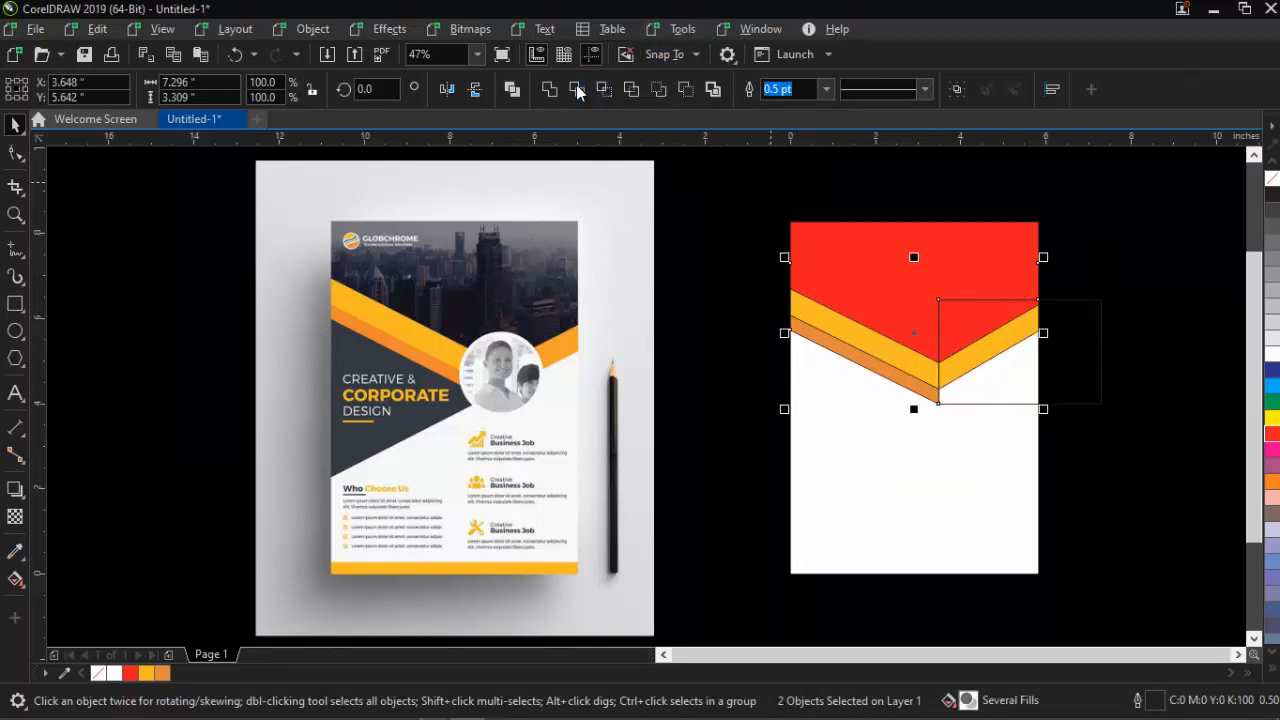
{"action": "left_click", "coordinate": [1064, 343]}
{"action": "key", "text": "Delete"}
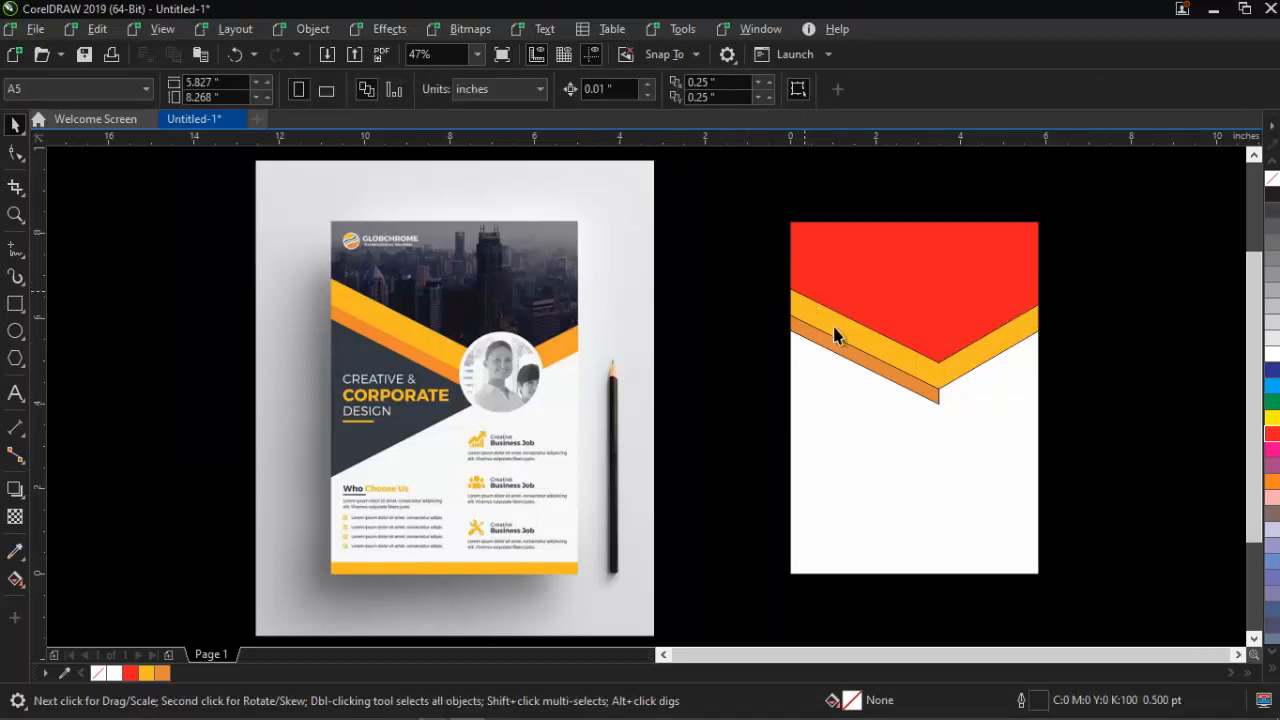
Remove the outlines from the red, yellow and orange chevron shapes
{"action": "key", "text": "z"}
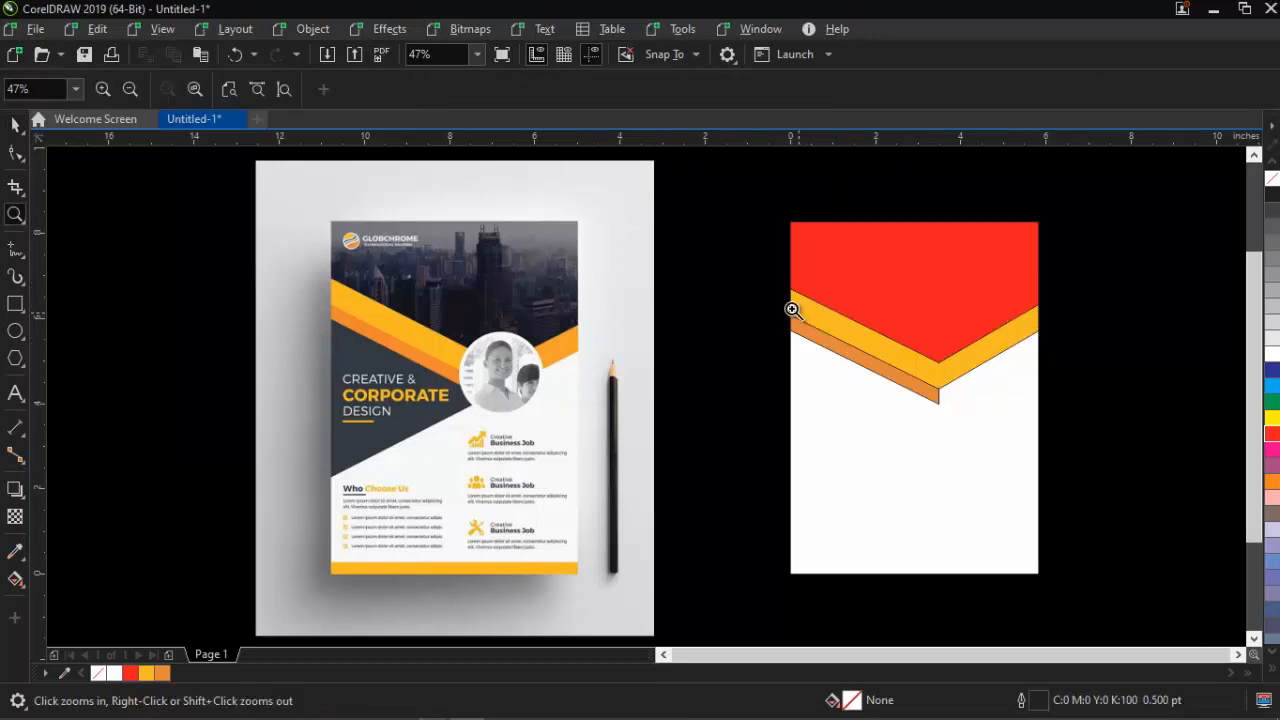
{"action": "left_click", "coordinate": [790, 308]}
{"action": "right_click", "coordinate": [782, 310]}
{"action": "left_click_drag", "start_coordinate": [326, 270], "coordinate": [530, 380]}
{"action": "key", "text": "space"}
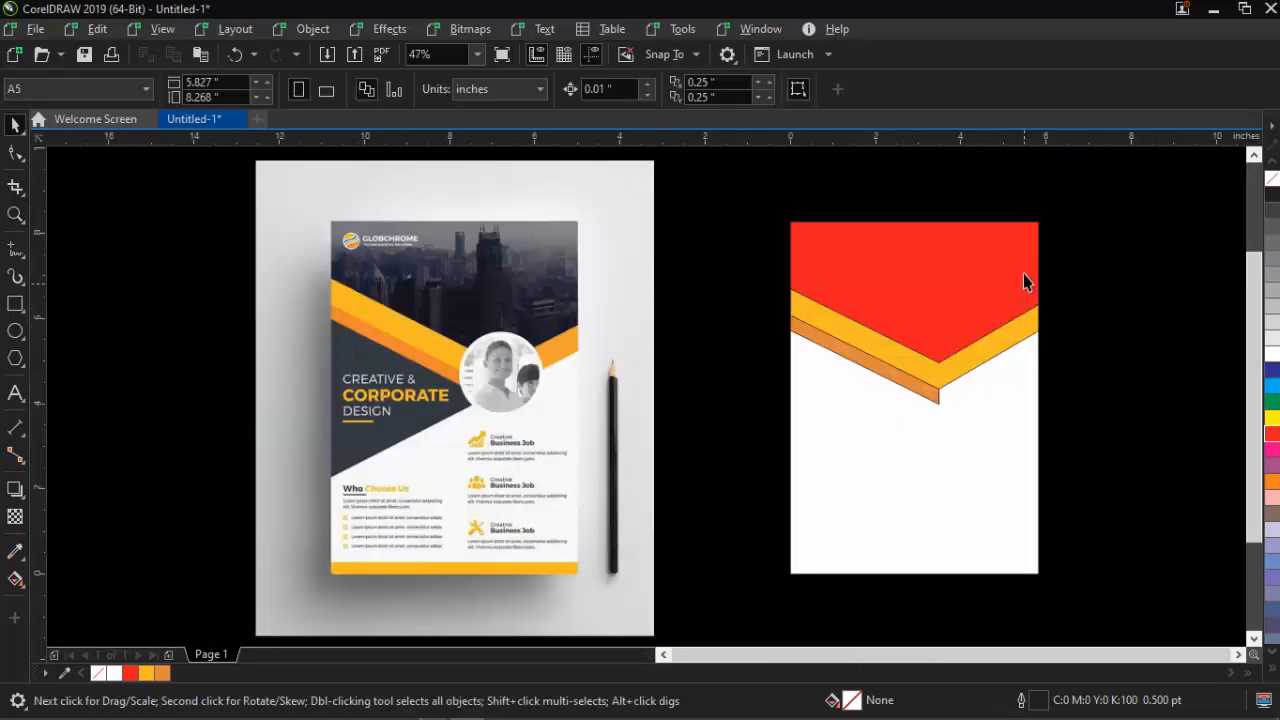
{"action": "left_click_drag", "start_coordinate": [1125, 184], "coordinate": [737, 449]}
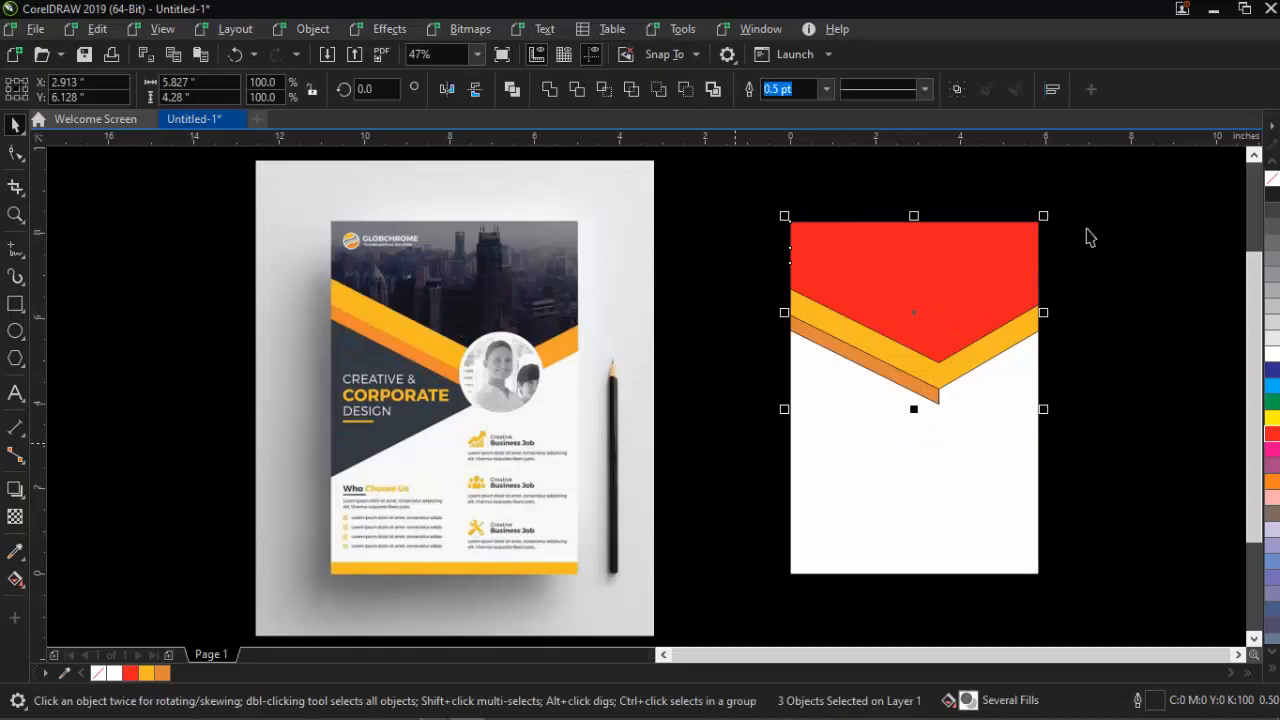
{"action": "right_click", "coordinate": [1273, 182]}
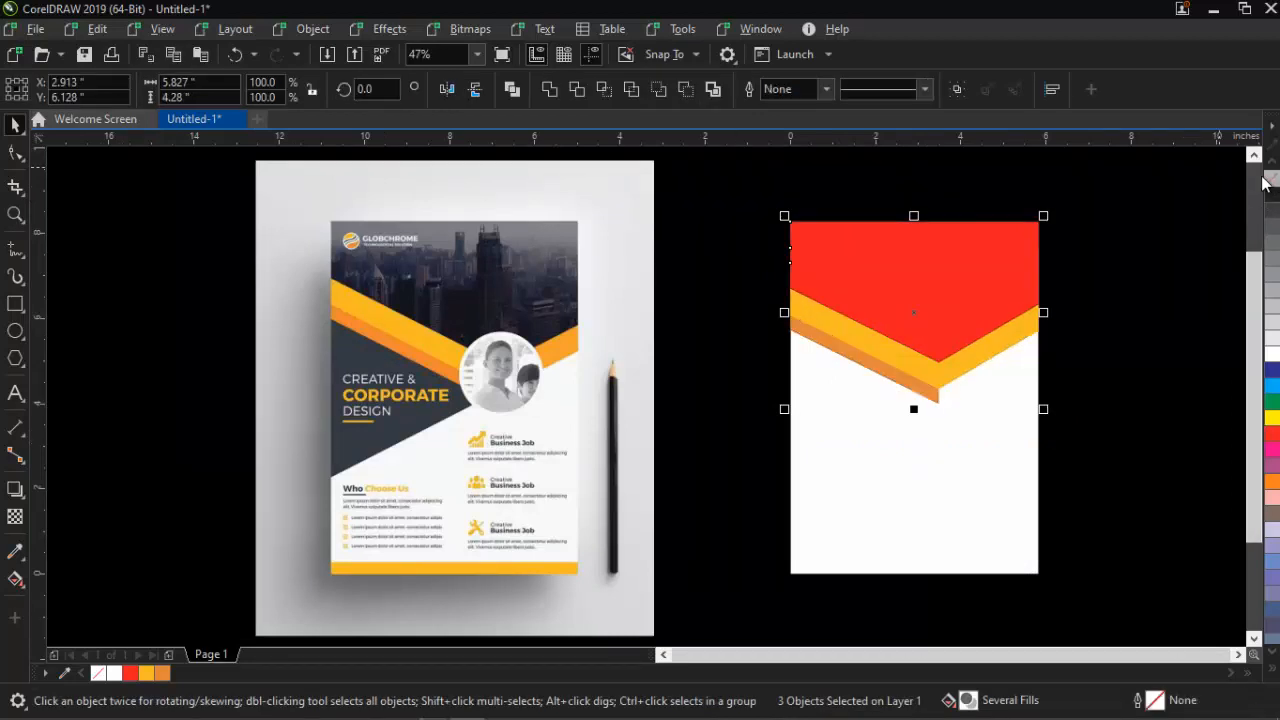
{"action": "left_click", "coordinate": [1104, 291]}
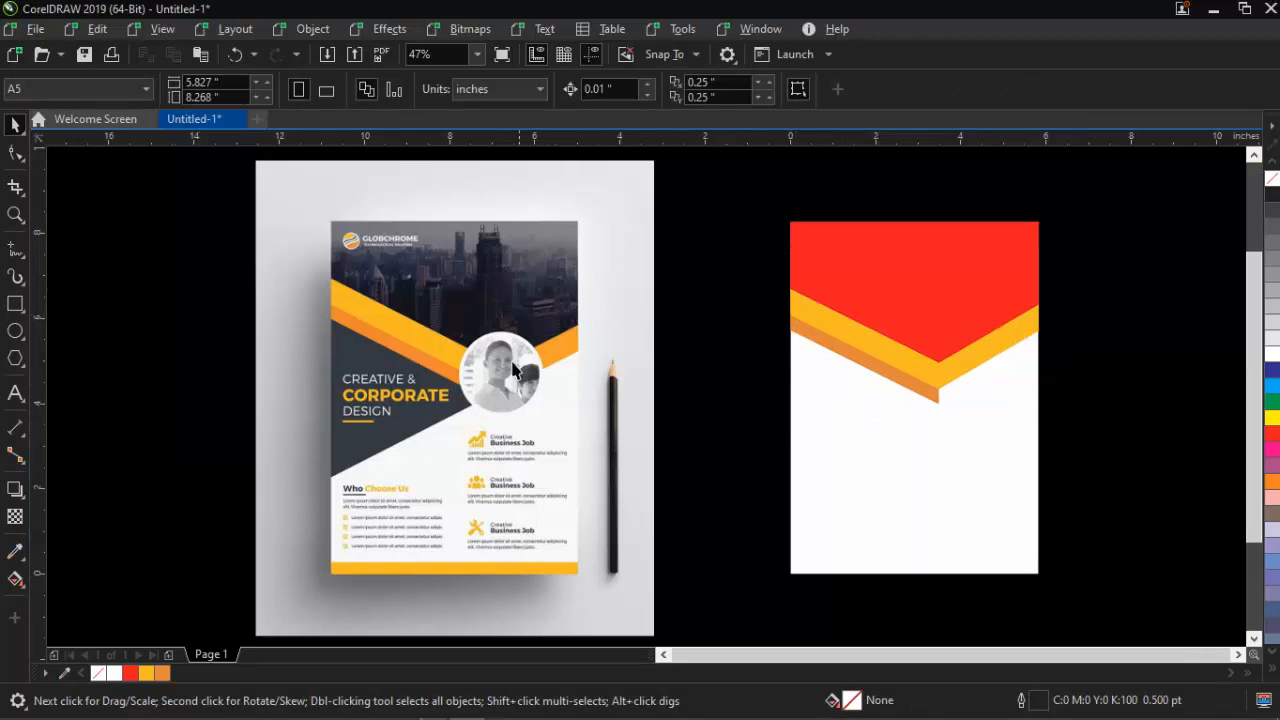
Draw a white circle centred on the chevron's point and enlarge it to about 2.42 inches
{"action": "left_click", "coordinate": [15, 331]}
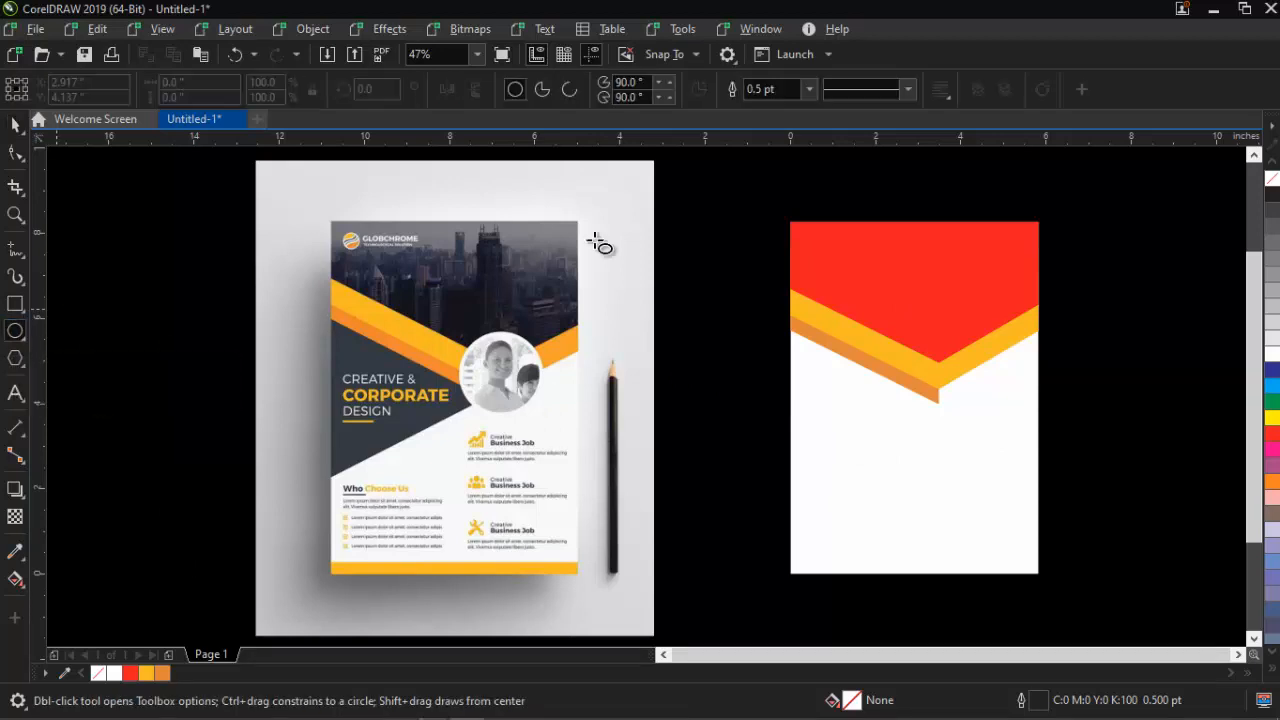
{"action": "left_click_drag", "start_coordinate": [912, 336], "coordinate": [1012, 432]}
{"action": "key", "text": "space"}
{"action": "left_click_drag", "start_coordinate": [975, 380], "coordinate": [959, 374]}
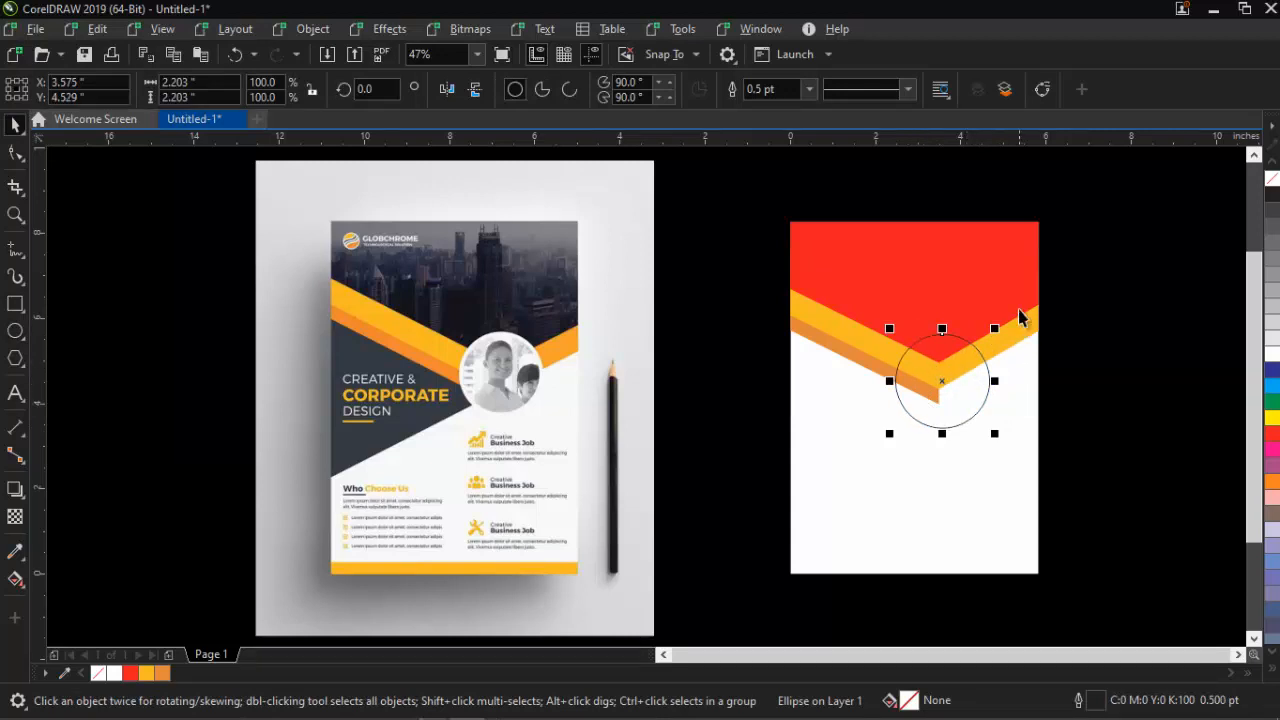
{"action": "left_click", "coordinate": [1272, 352]}
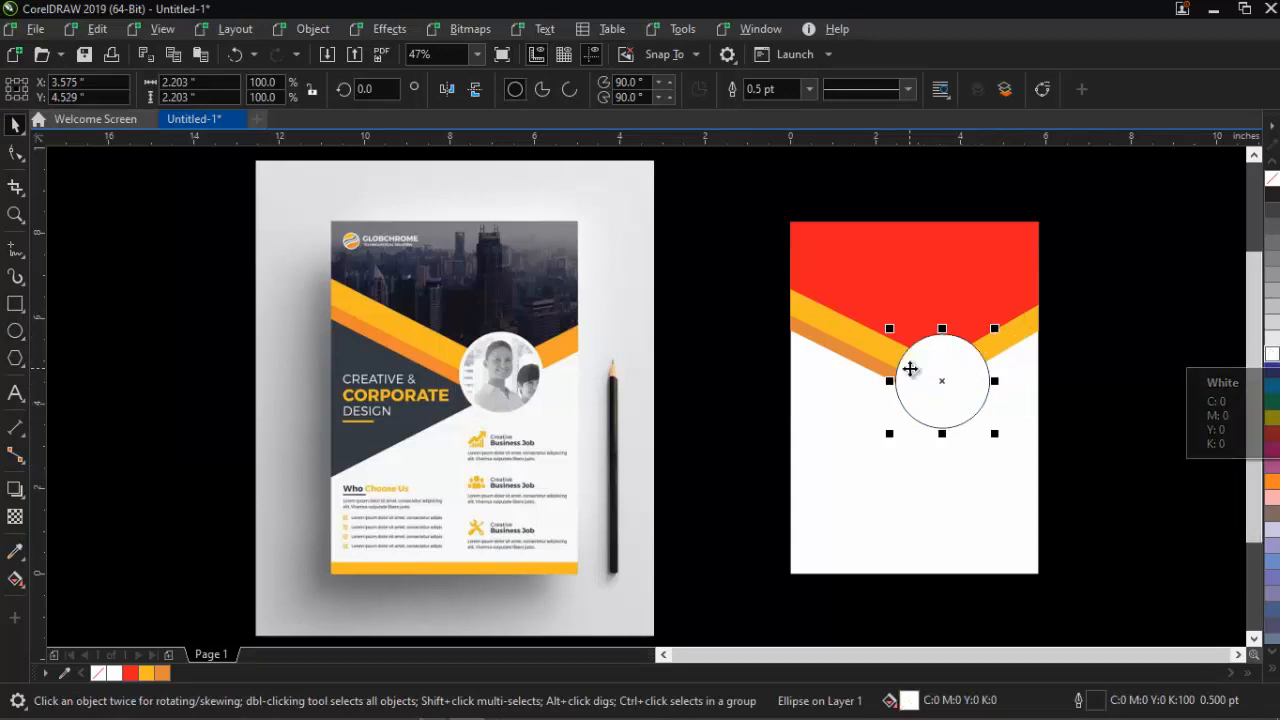
{"action": "left_click", "coordinate": [1272, 180]}
{"action": "key", "text": "ctrl+z"}
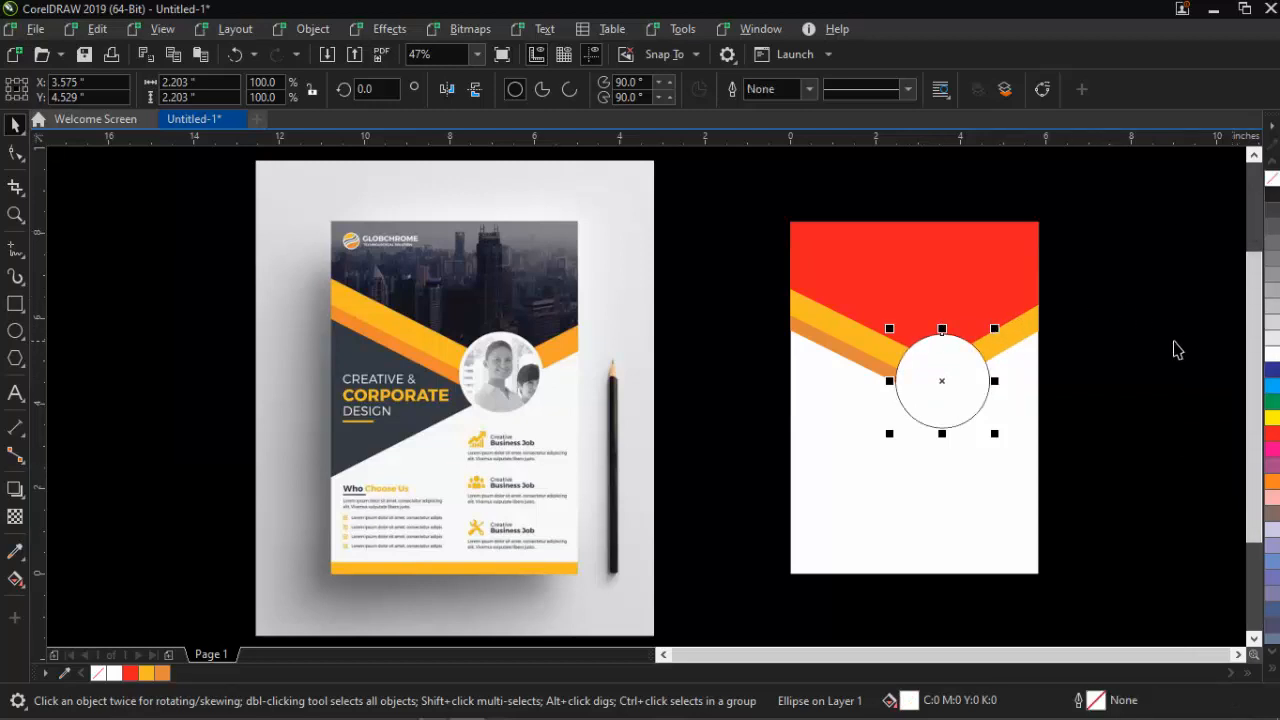
{"action": "left_click_drag", "start_coordinate": [995, 328], "coordinate": [1004, 317]}
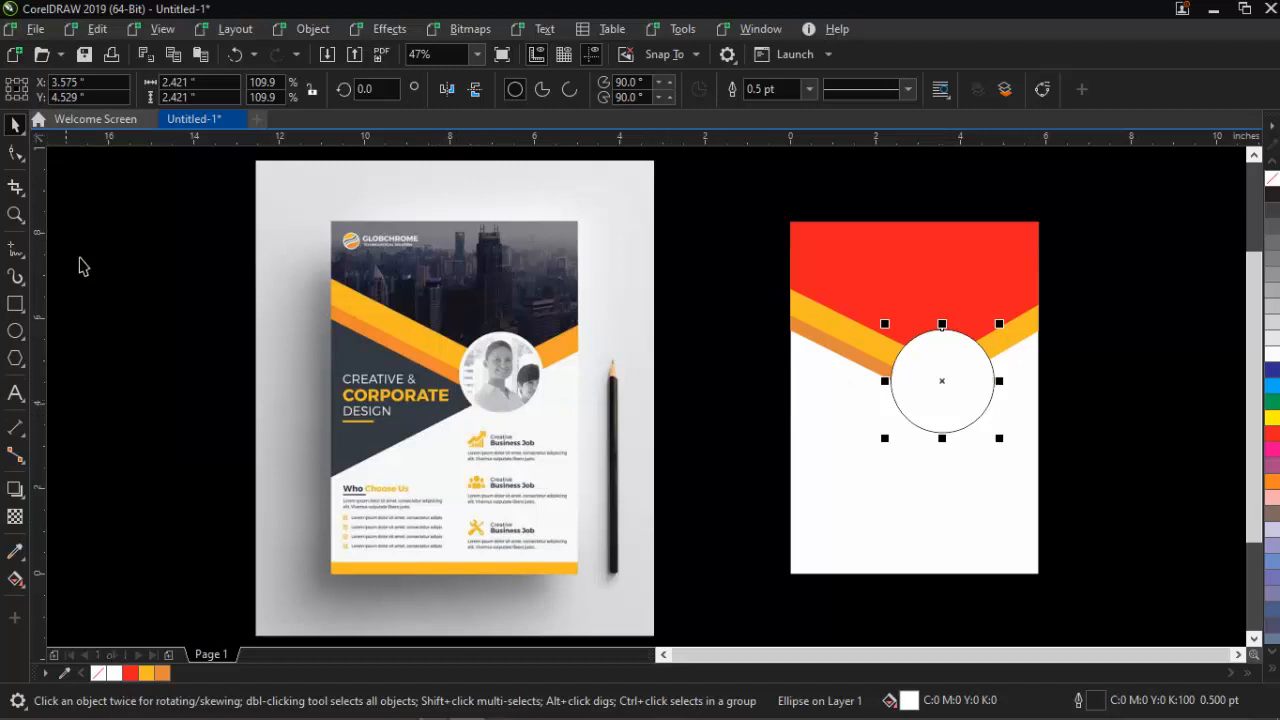
Draw a freehand wedge from the circle's node to the left edge and intersect it with the page
{"action": "left_click", "coordinate": [15, 248]}
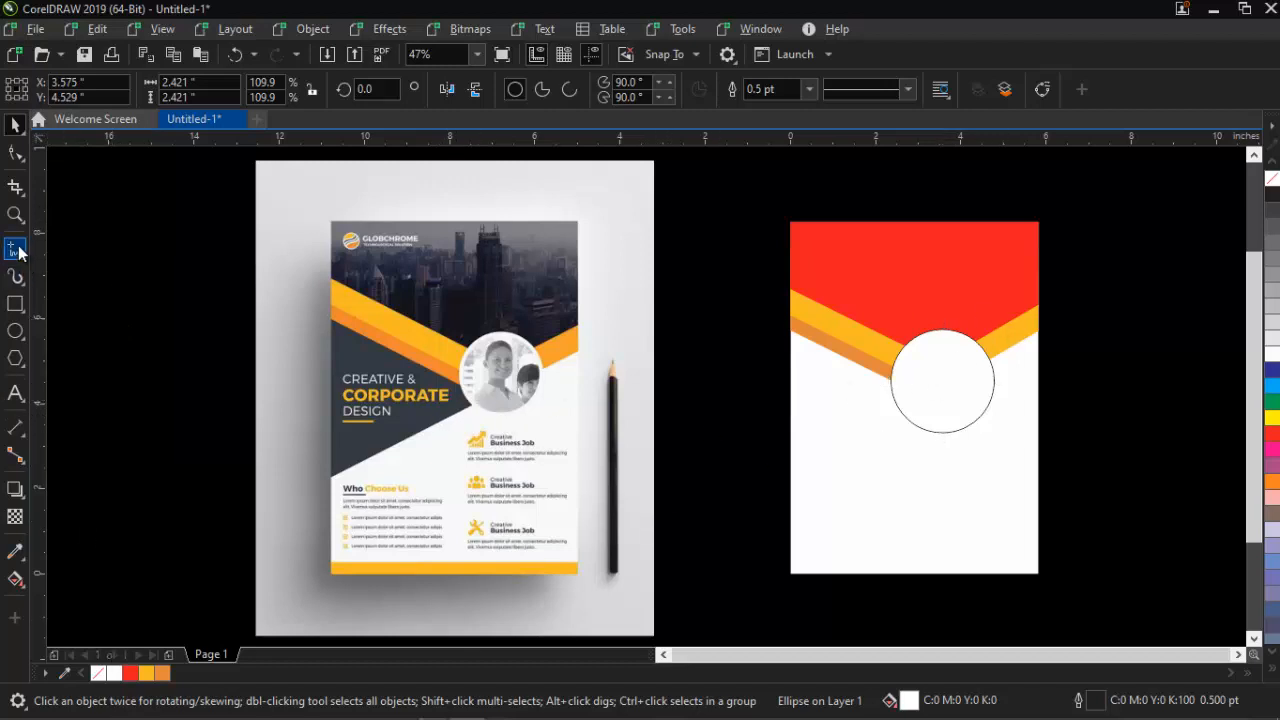
{"action": "left_click", "coordinate": [940, 404]}
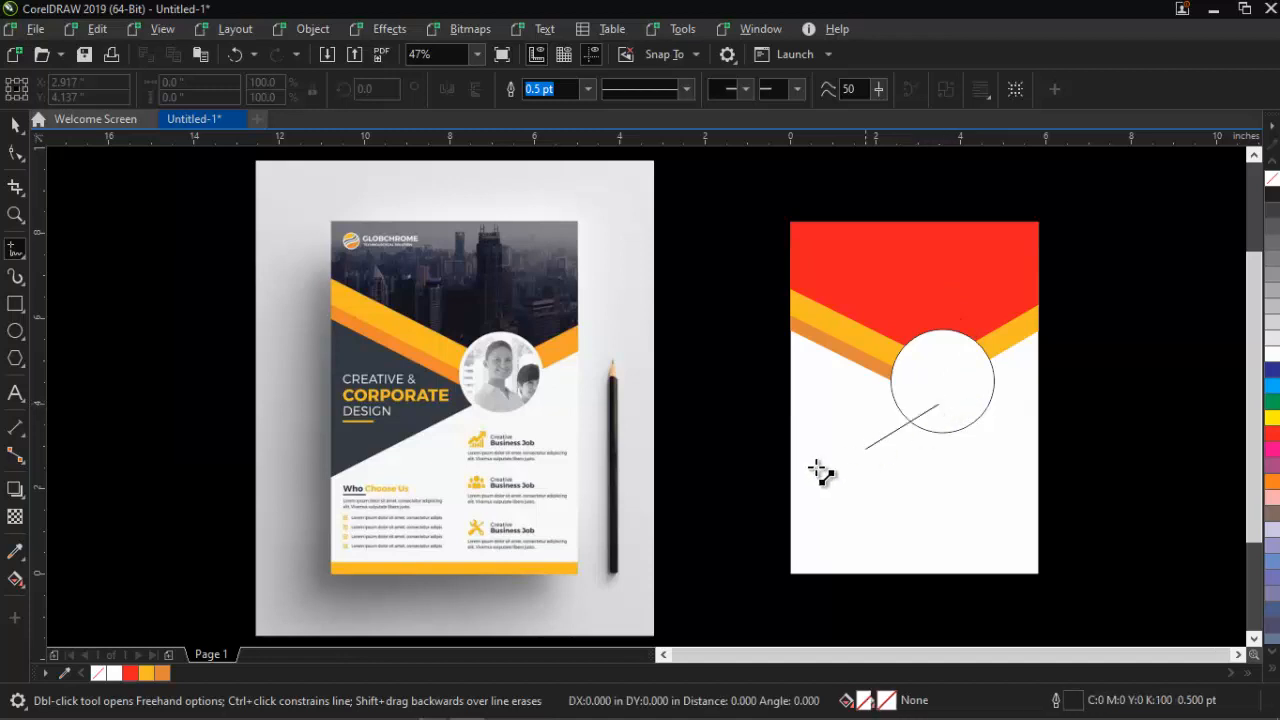
{"action": "left_click", "coordinate": [760, 500]}
{"action": "left_click", "coordinate": [752, 286]}
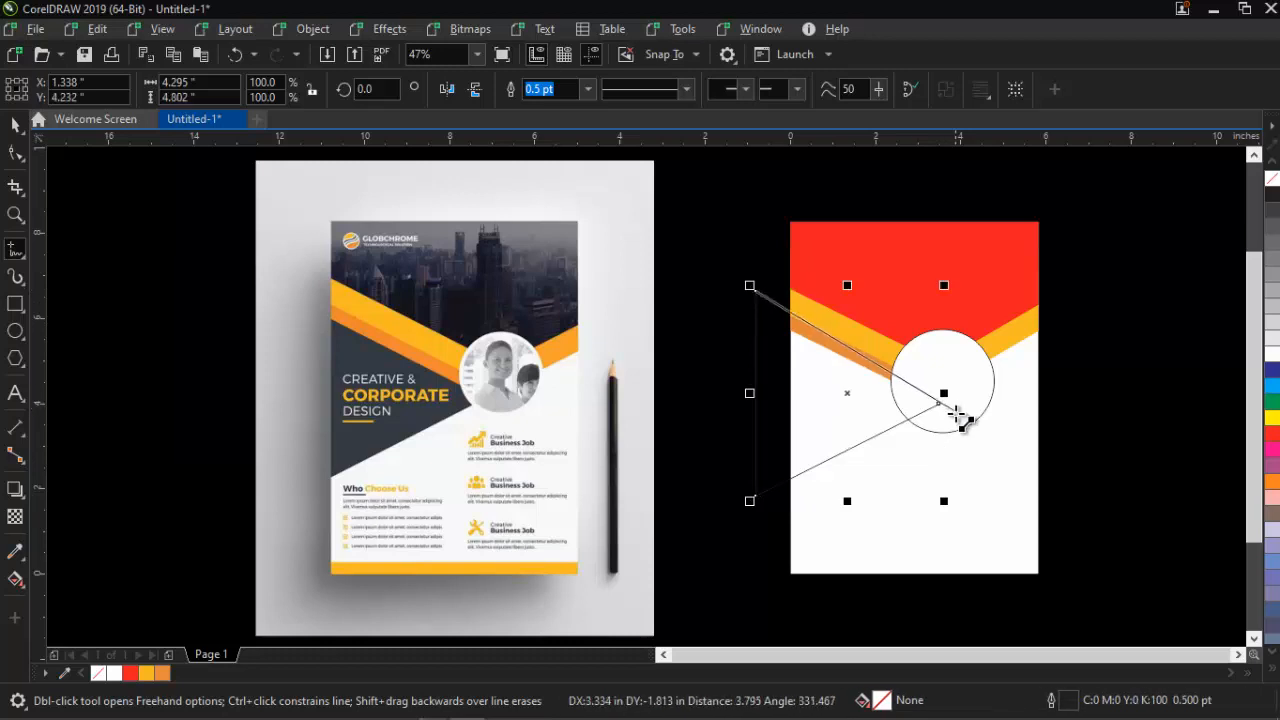
{"action": "left_click", "coordinate": [940, 404]}
{"action": "key", "text": "space"}
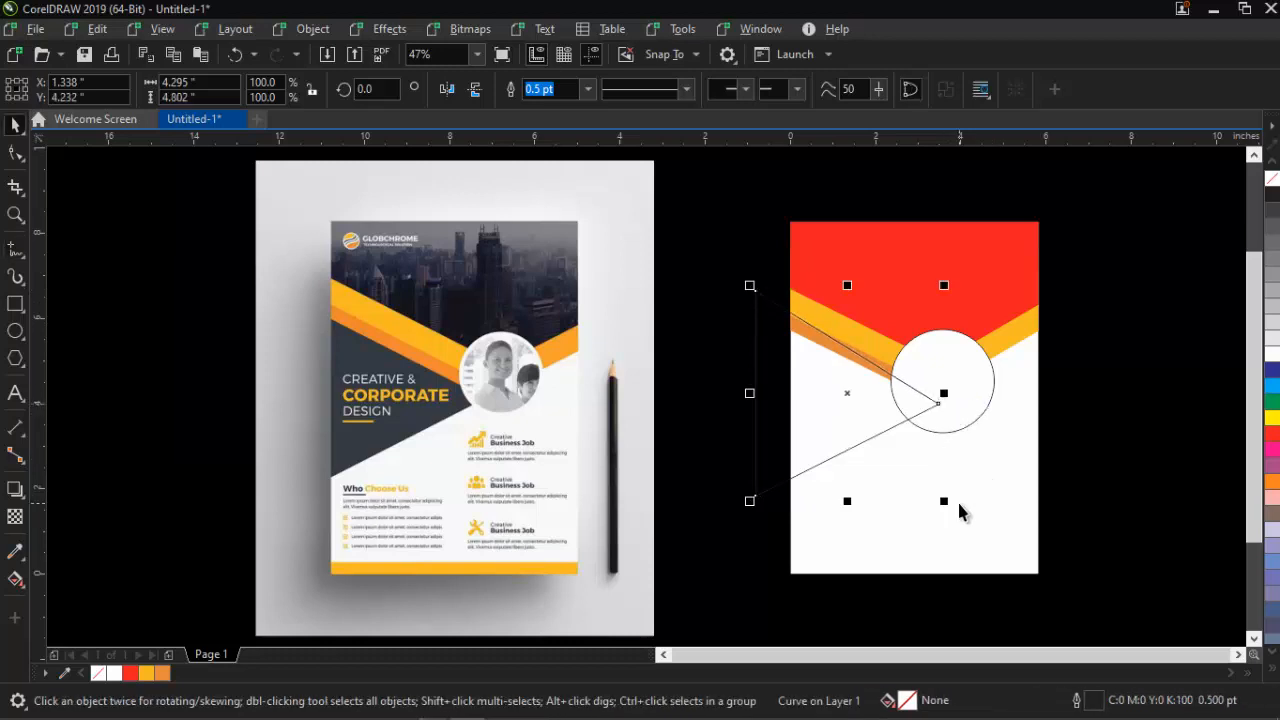
{"action": "left_click", "coordinate": [818, 338], "text": "shift"}
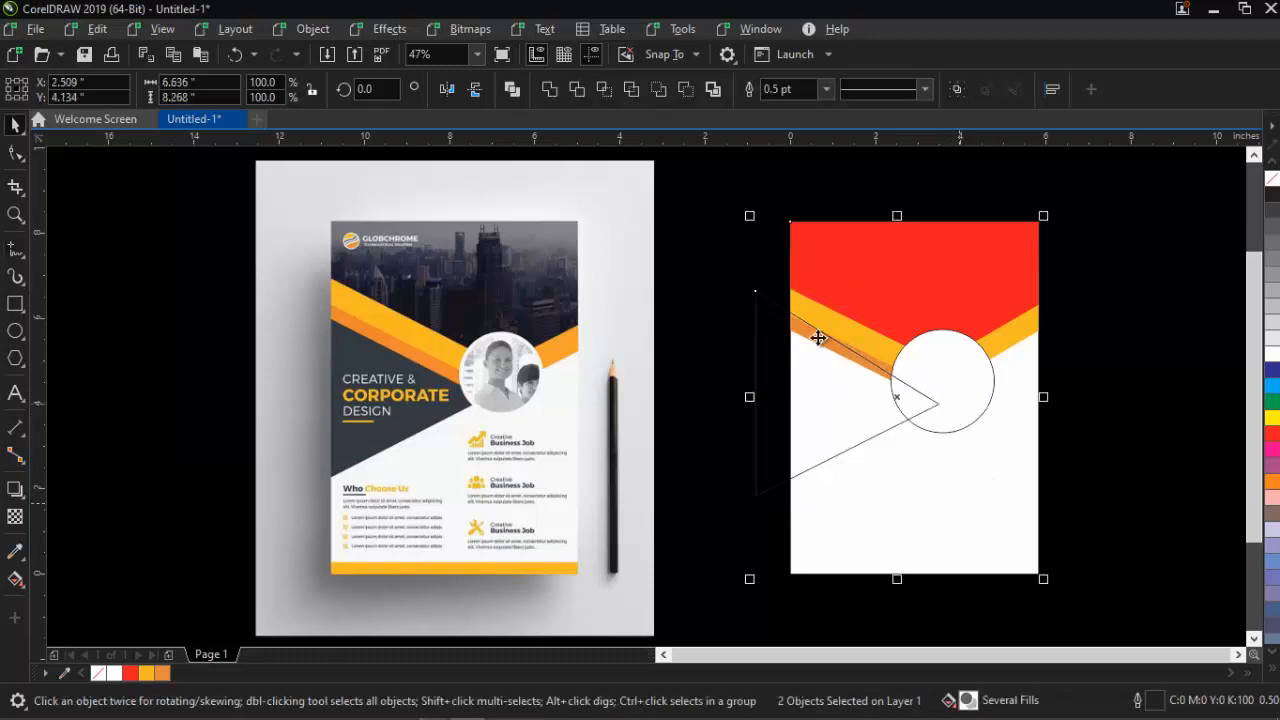
{"action": "left_click", "coordinate": [603, 89]}
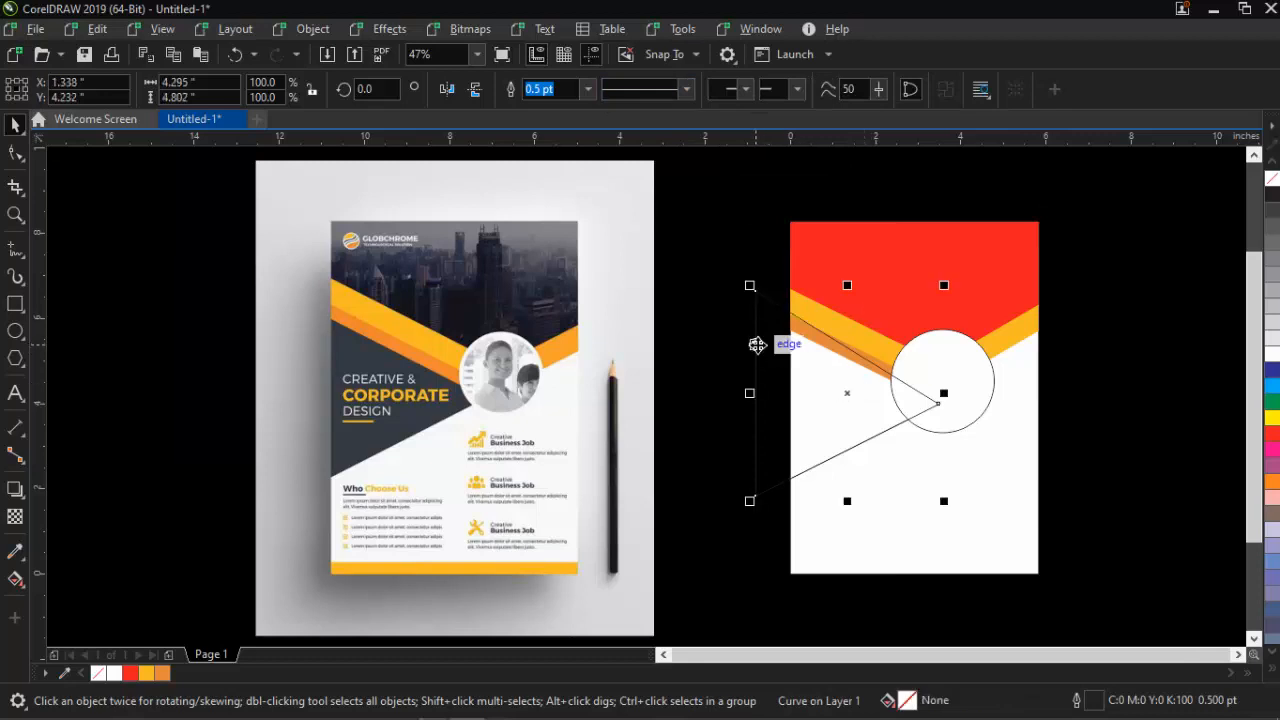
{"action": "left_click", "coordinate": [757, 352]}
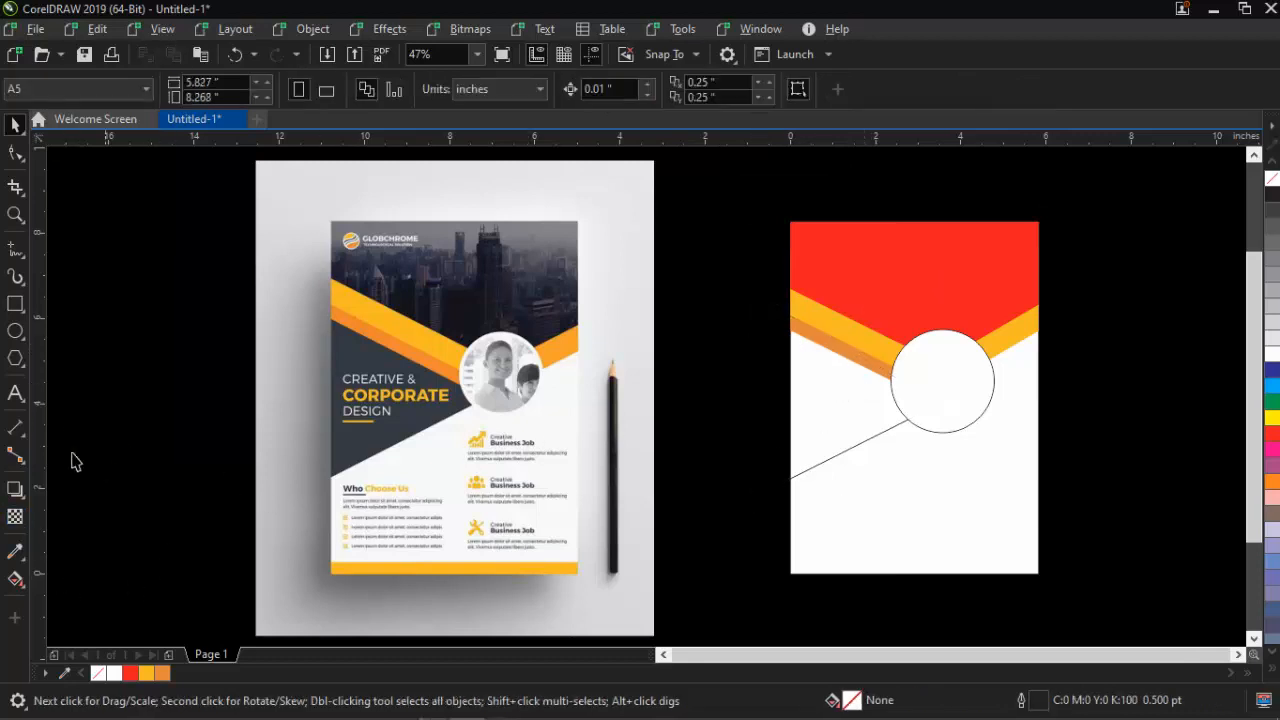
Fill the triangle with the reference's dark grey (#333A42) and remove its outline
{"action": "left_click", "coordinate": [15, 555]}
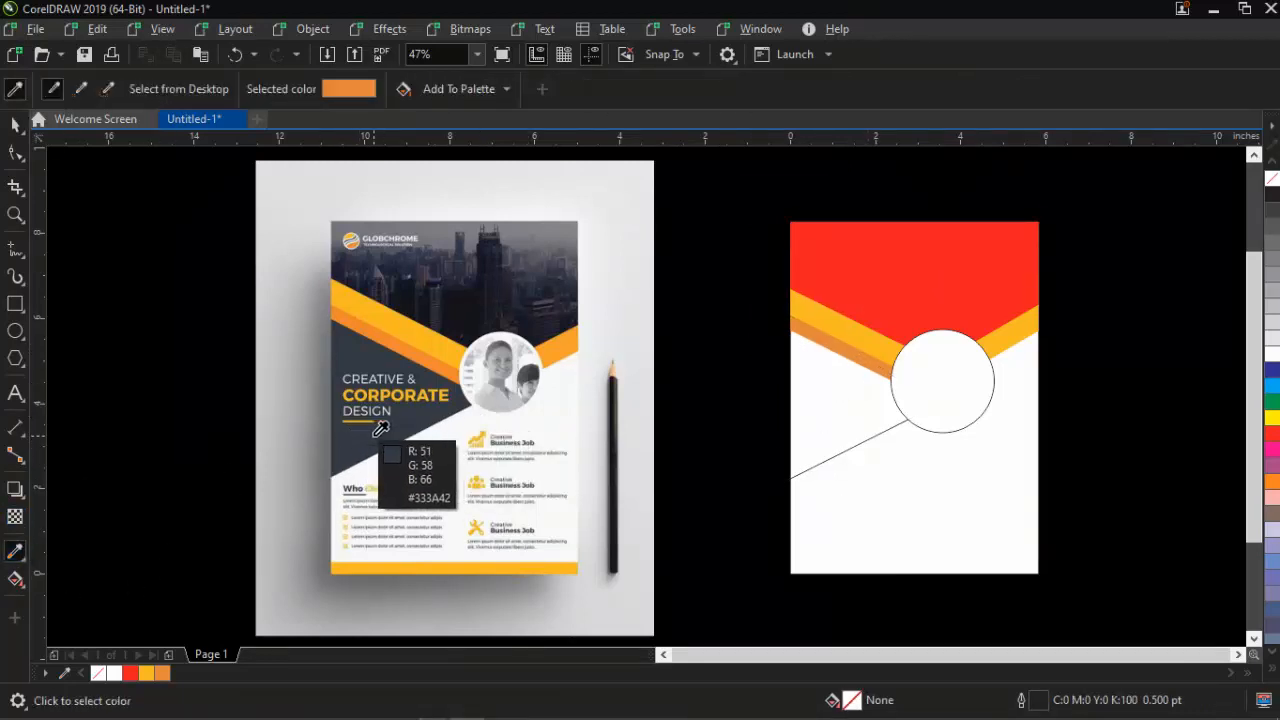
{"action": "left_click", "coordinate": [398, 428]}
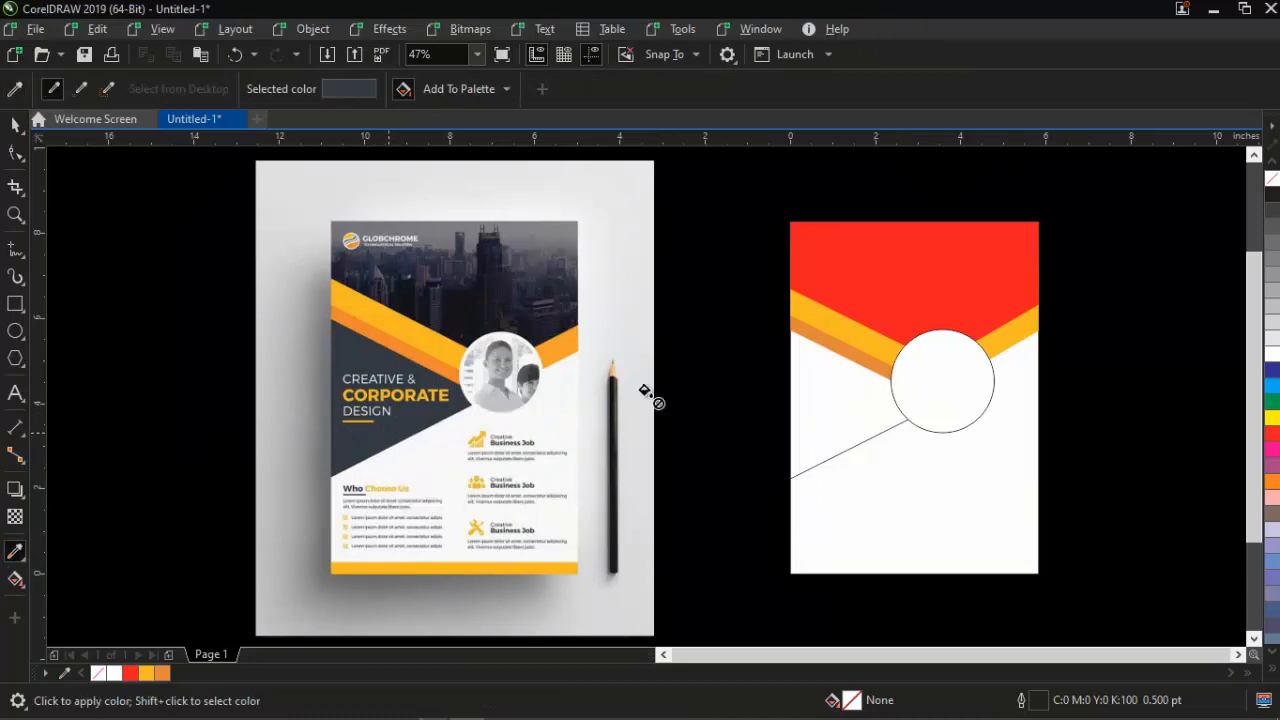
{"action": "left_click", "coordinate": [820, 385]}
{"action": "key", "text": "space"}
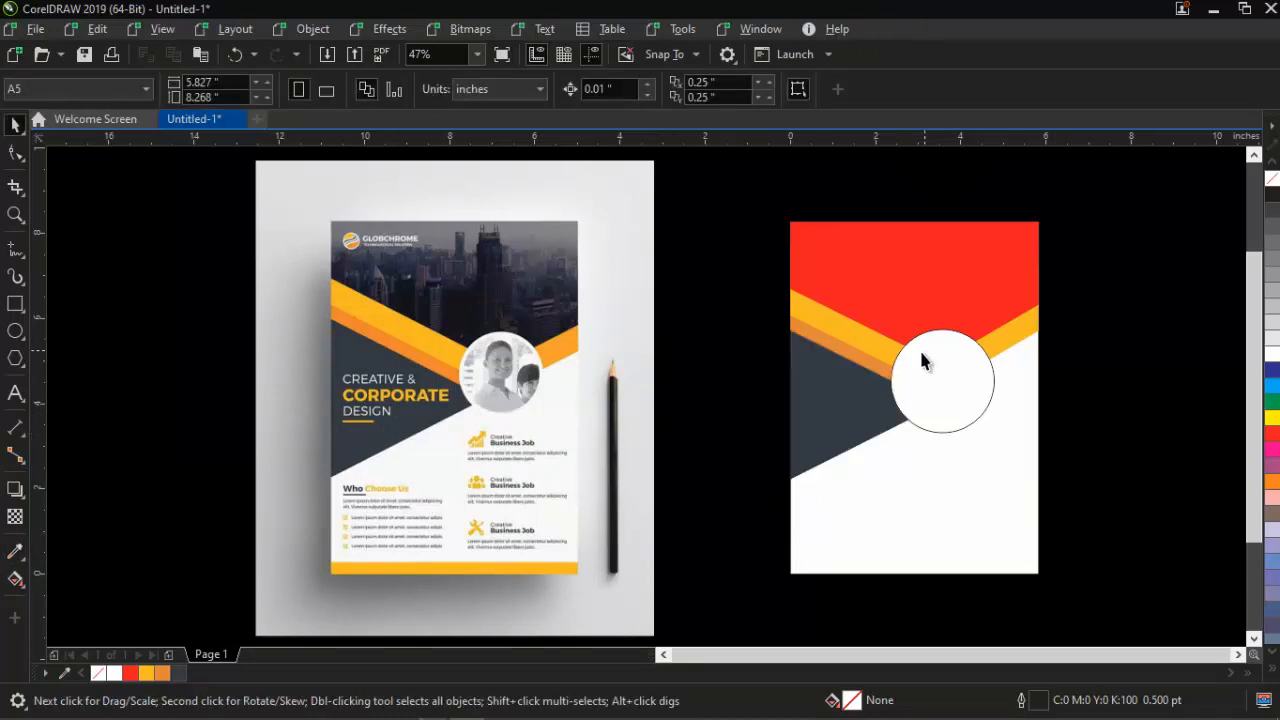
{"action": "left_click", "coordinate": [817, 428]}
{"action": "right_click", "coordinate": [1272, 178]}
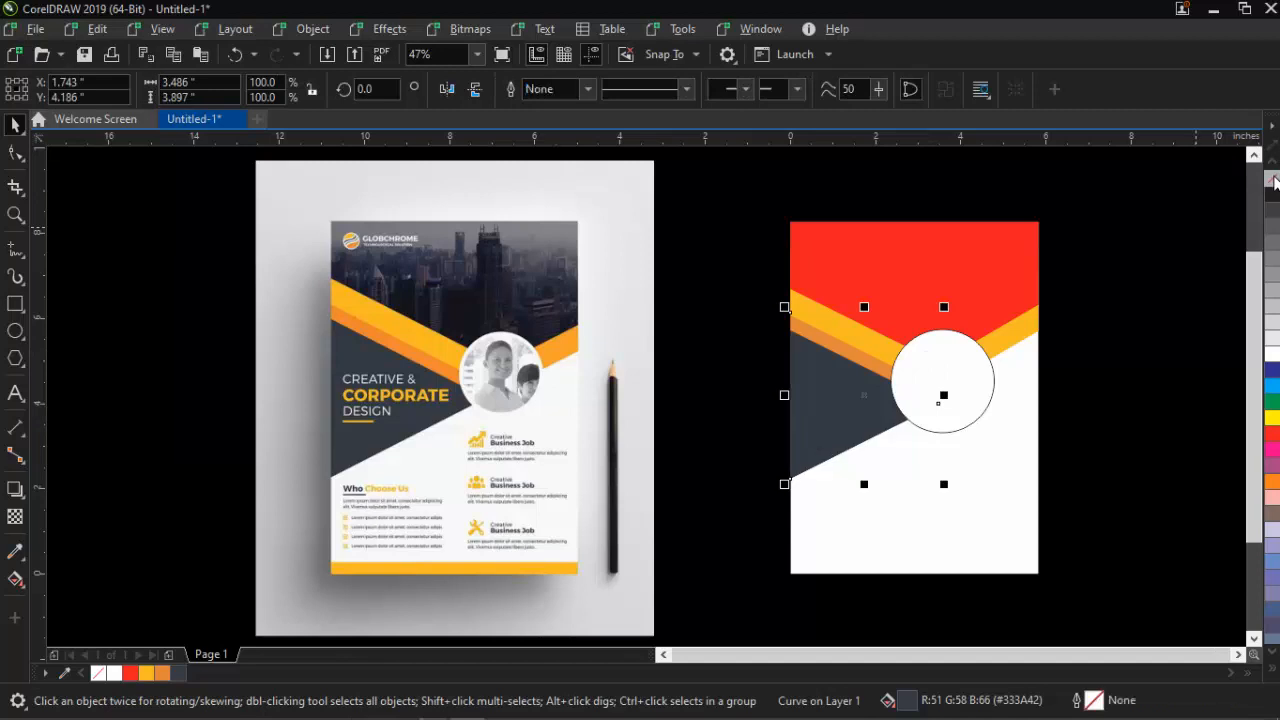
{"action": "left_click", "coordinate": [1152, 340]}
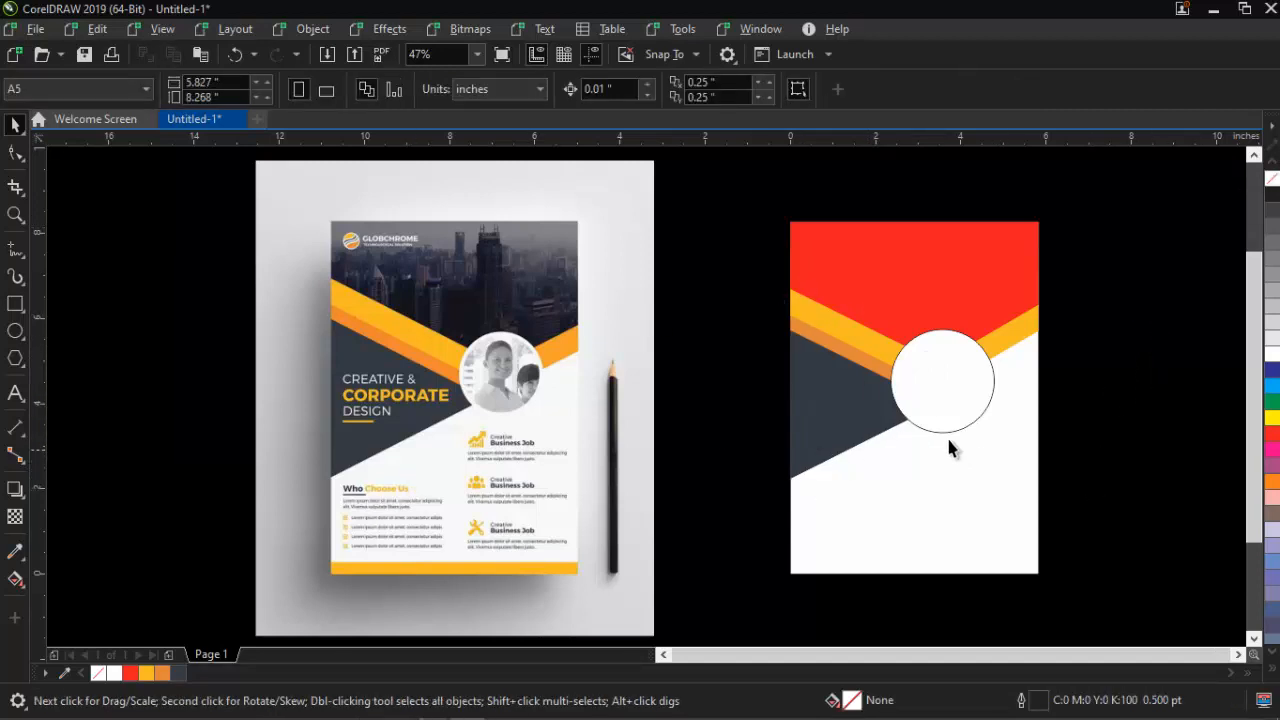
Draw a guide line from the orange band's right end to the page's left edge
{"action": "left_click", "coordinate": [14, 250]}
{"action": "left_click", "coordinate": [579, 352]}
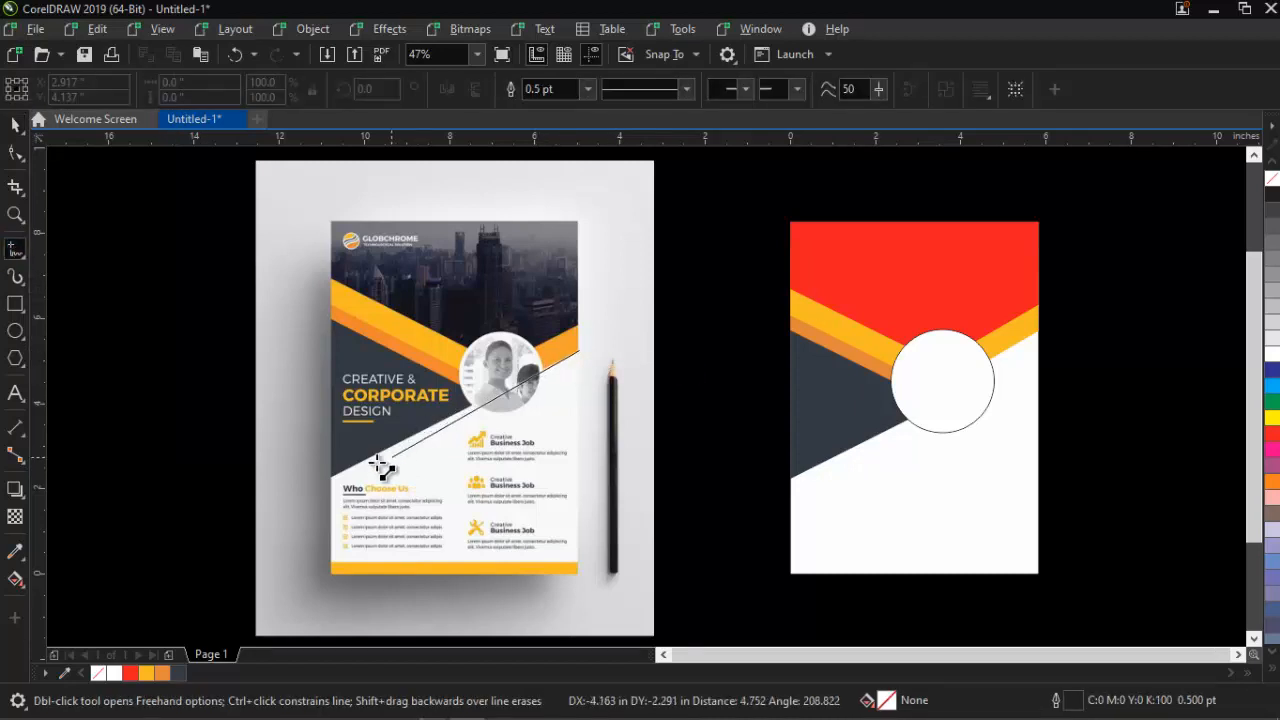
{"action": "left_click", "coordinate": [320, 485]}
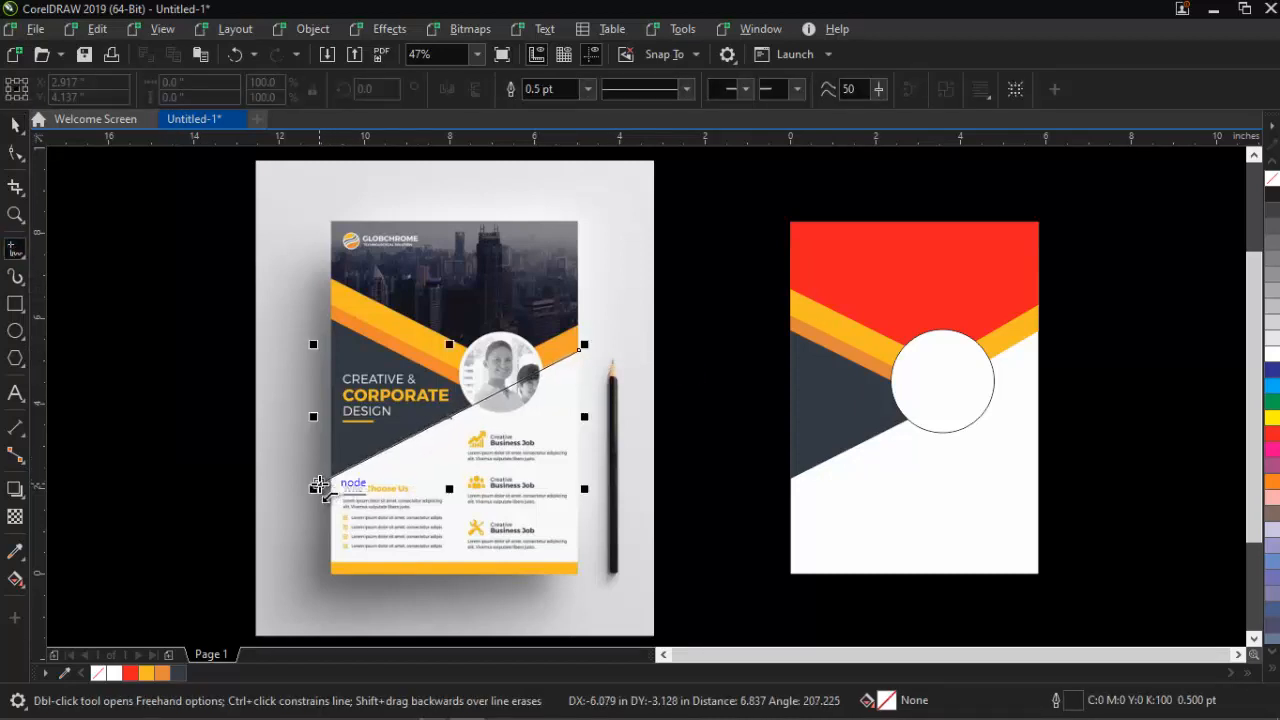
{"action": "key", "text": "ctrl+z"}
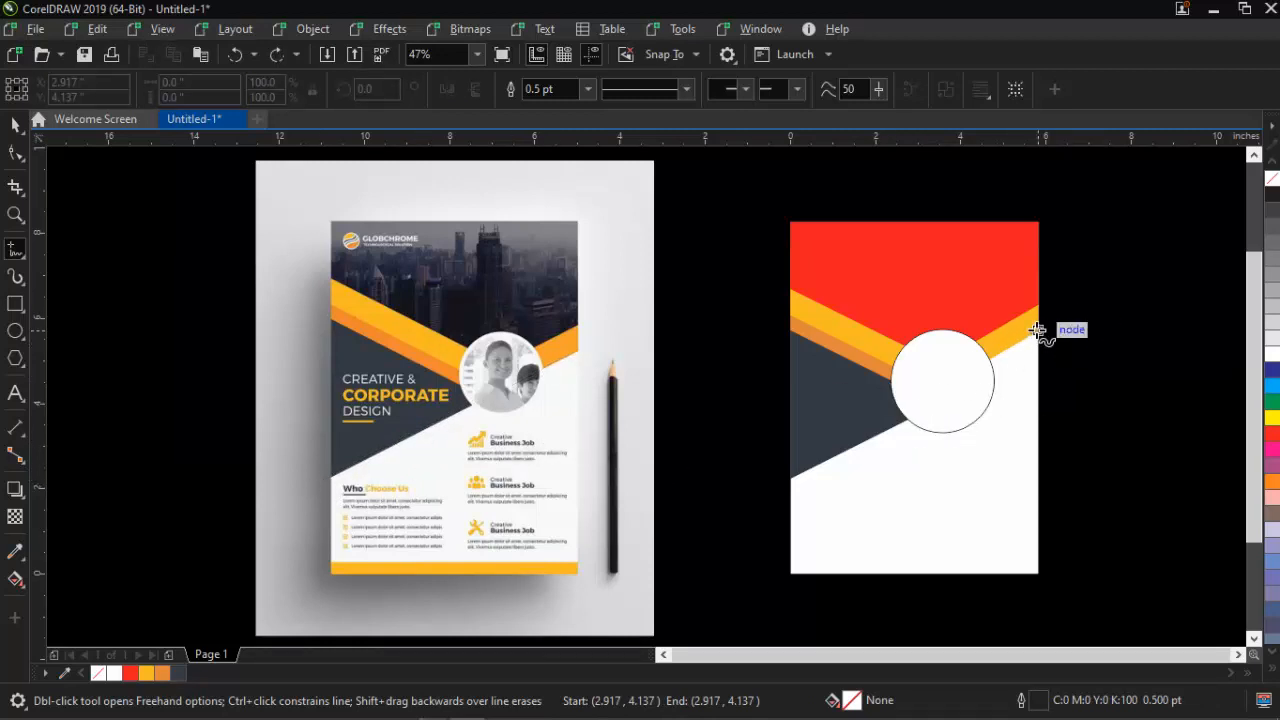
{"action": "left_click", "coordinate": [1037, 331]}
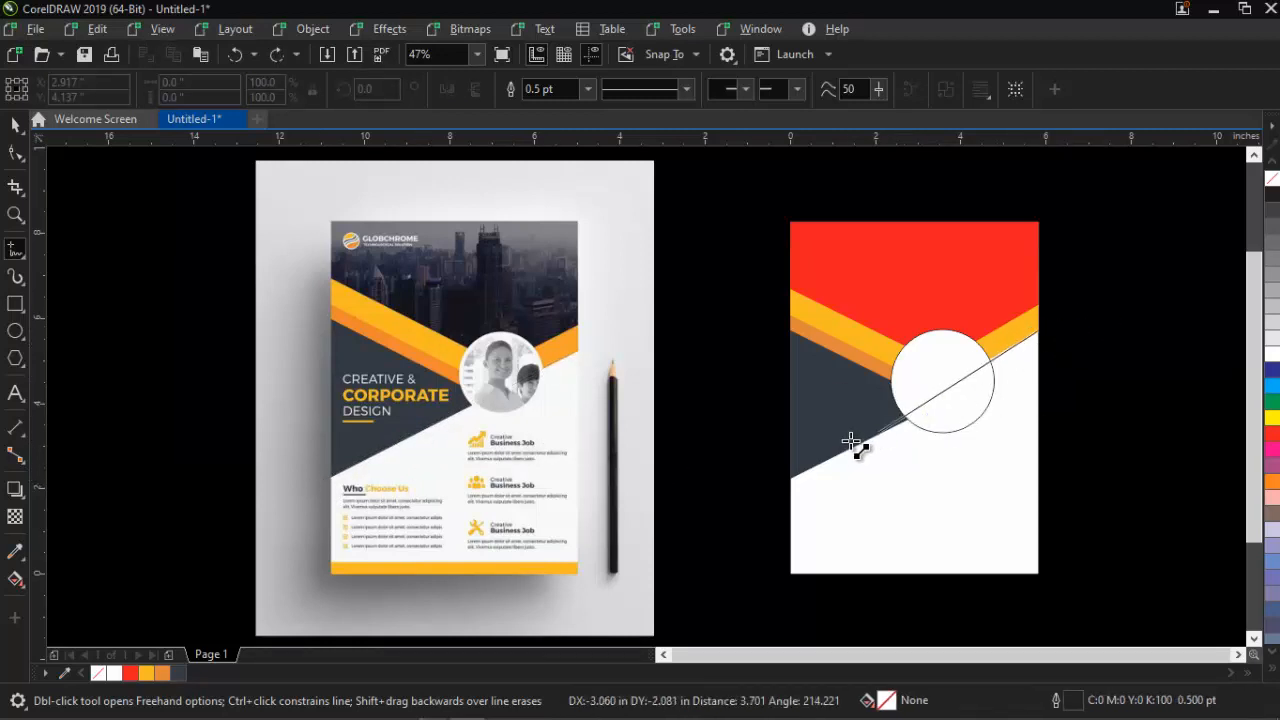
{"action": "left_click", "coordinate": [789, 467]}
{"action": "key", "text": "space"}
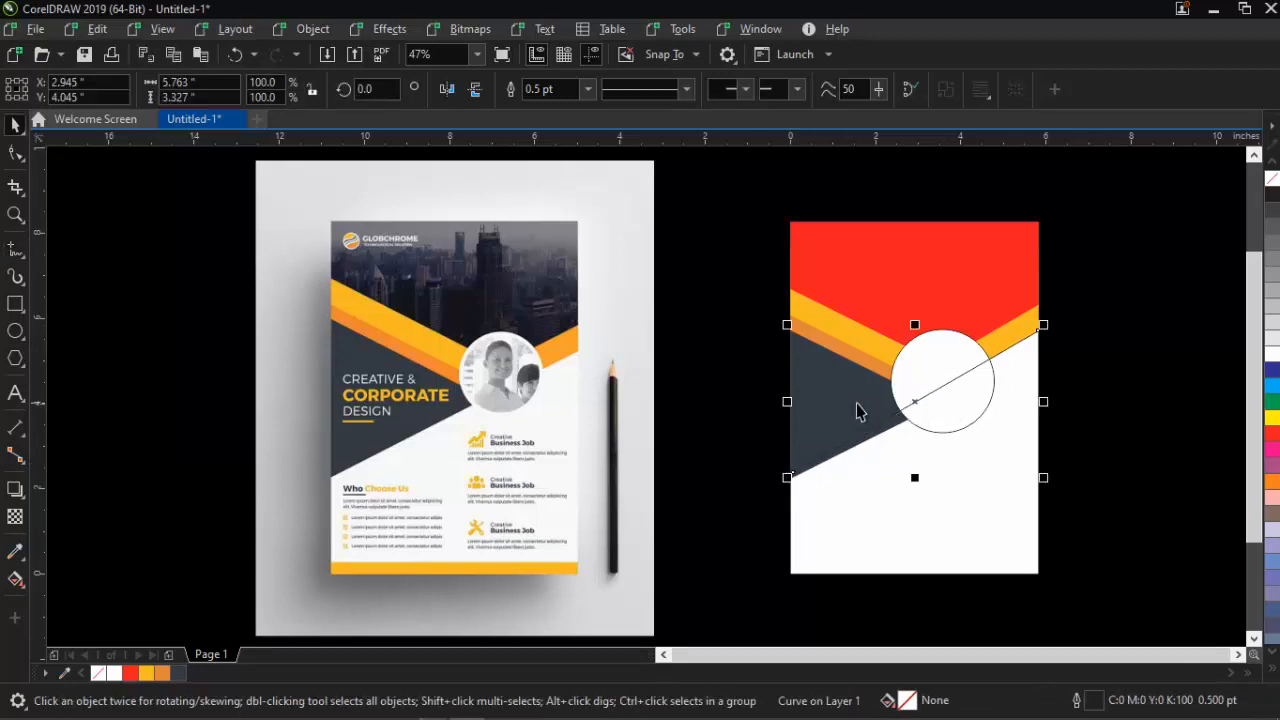
Nudge the grey triangle's tip node up two steps to align with the guide
{"action": "left_click", "coordinate": [919, 430]}
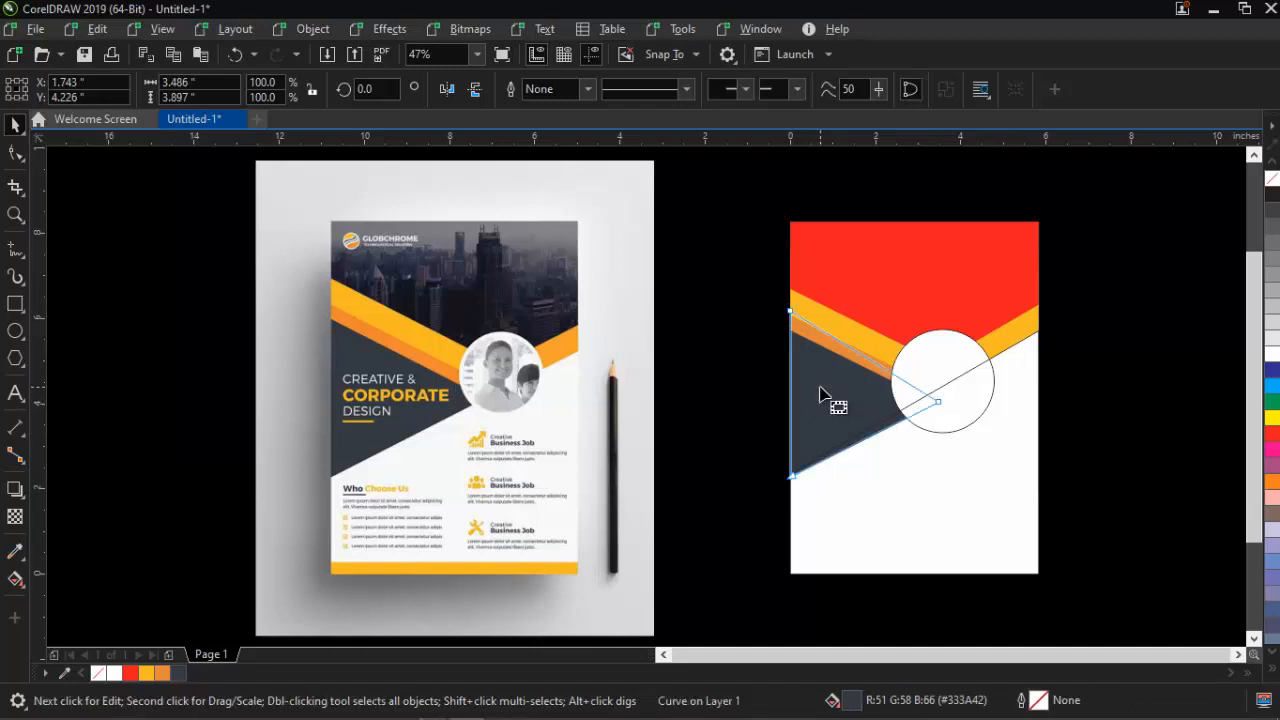
{"action": "key", "text": "F10"}
{"action": "left_click", "coordinate": [938, 402]}
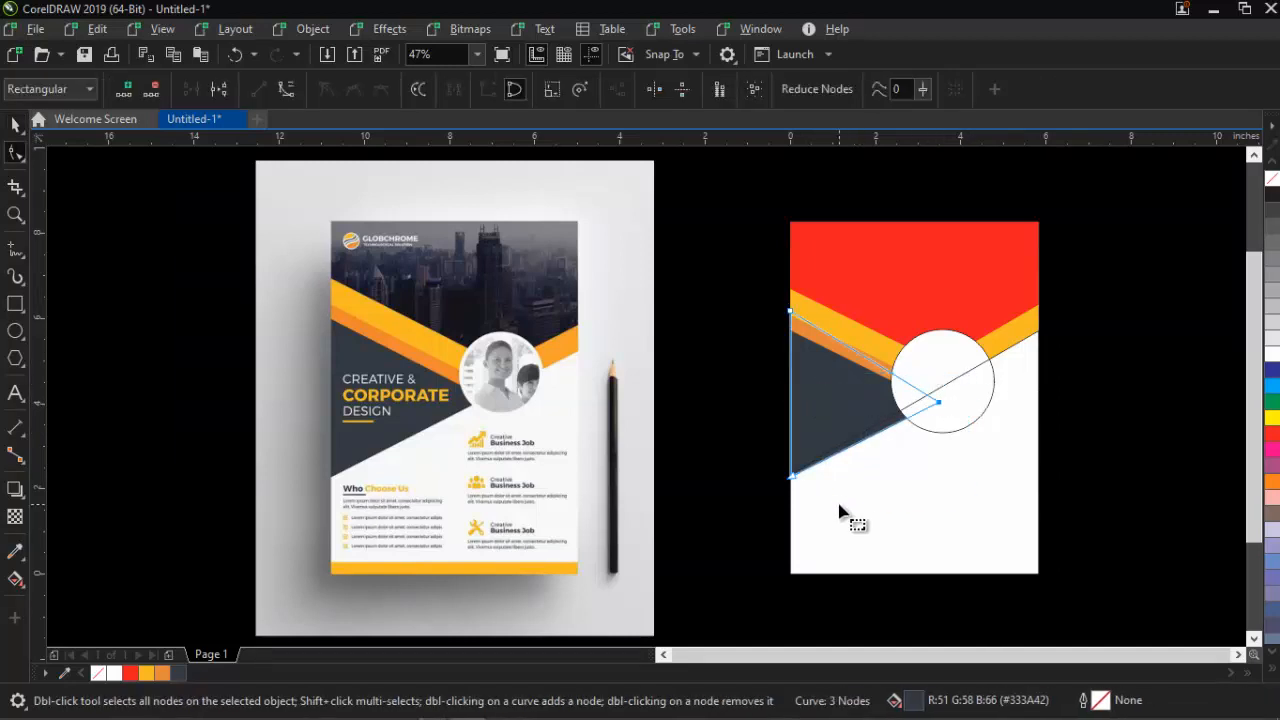
{"action": "key", "text": "Up"}
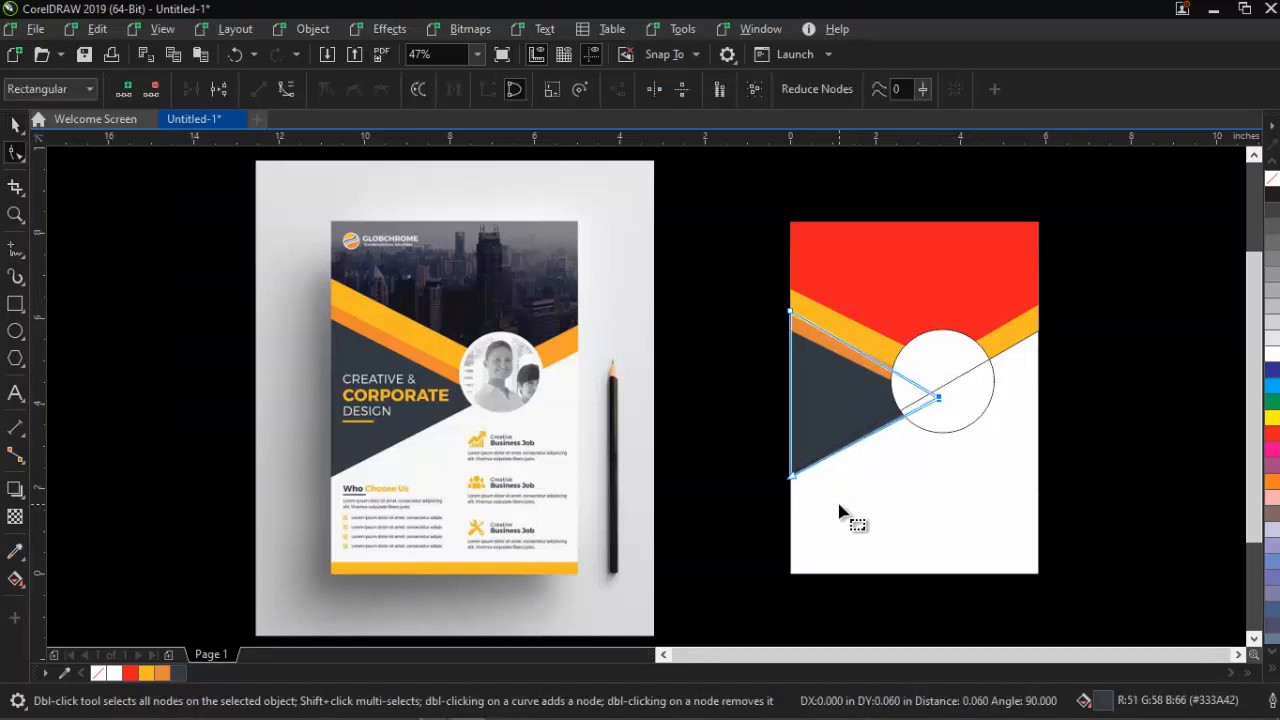
{"action": "key", "text": "Up"}
{"action": "key", "text": "Up"}
{"action": "key", "text": "Up"}
{"action": "key", "text": "space"}
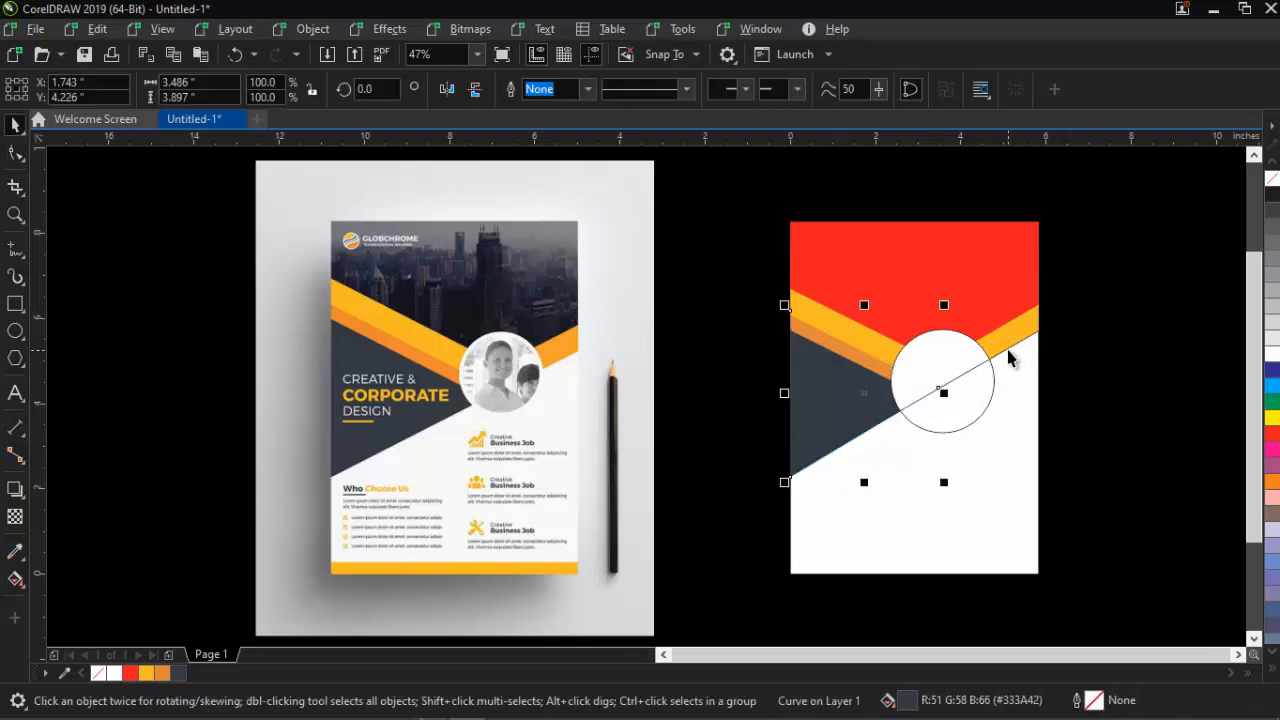
{"action": "left_click", "coordinate": [1175, 466]}
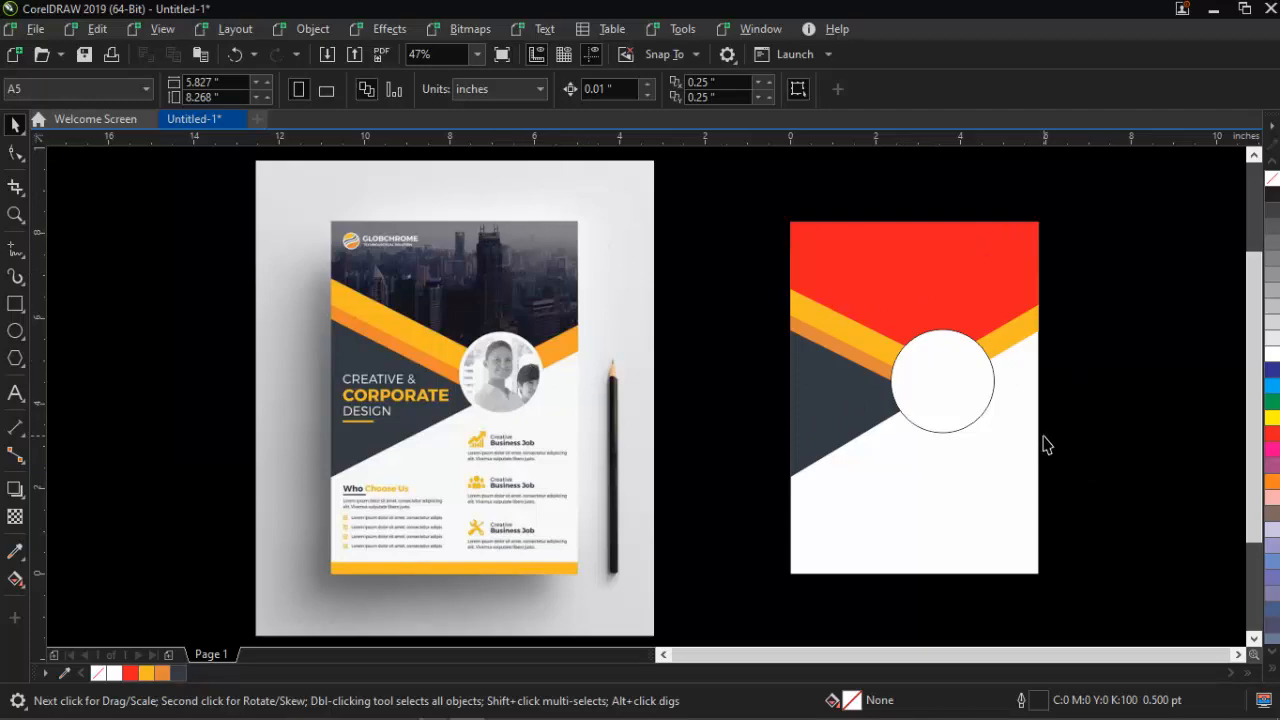
{"action": "key", "text": "alt+Tab"}
{"action": "key", "text": "alt+Tab"}
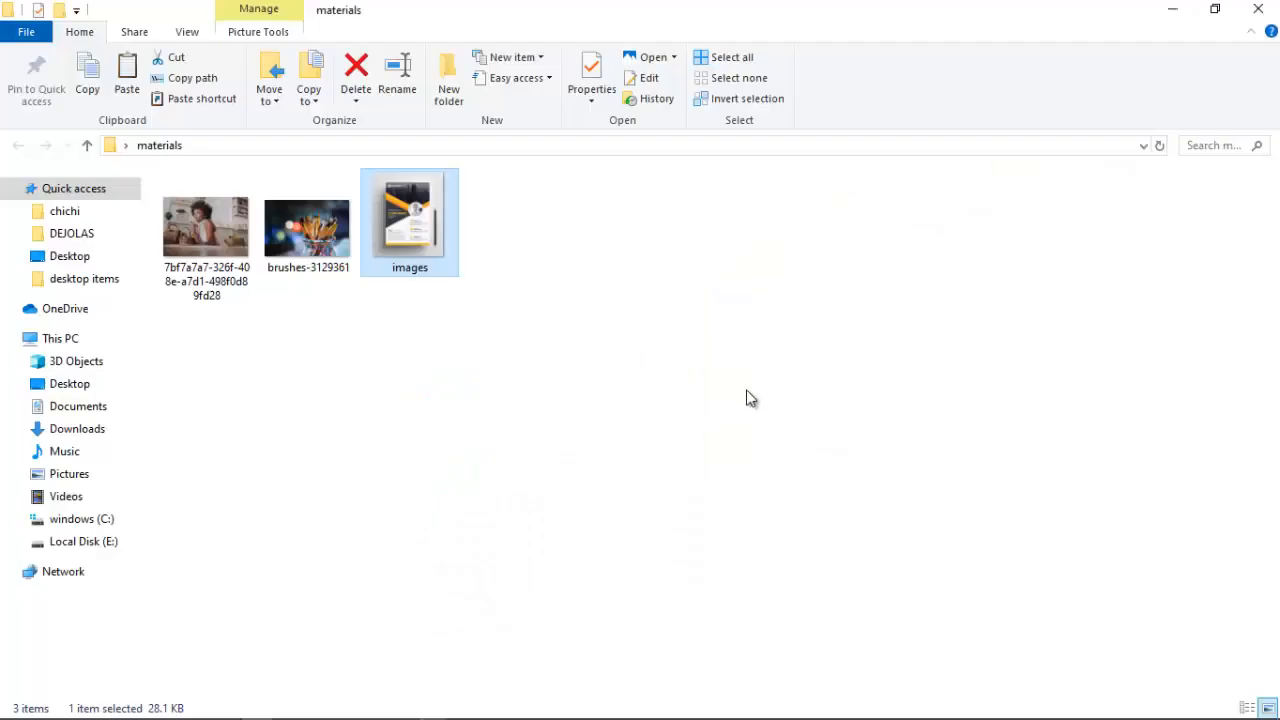
Select the woman's photo and brushes-3129361 in the materials folder, then return to CorelDRAW
{"action": "left_click", "coordinate": [220, 248]}
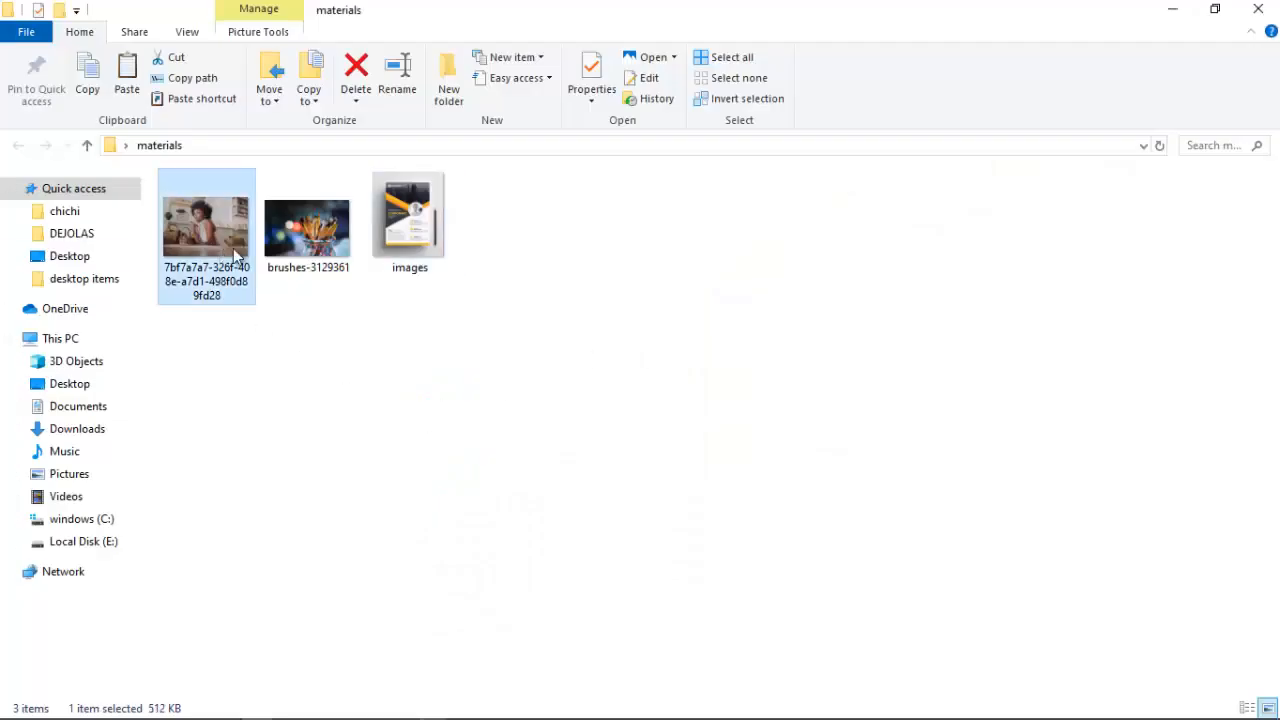
{"action": "left_click", "coordinate": [292, 245], "text": "ctrl"}
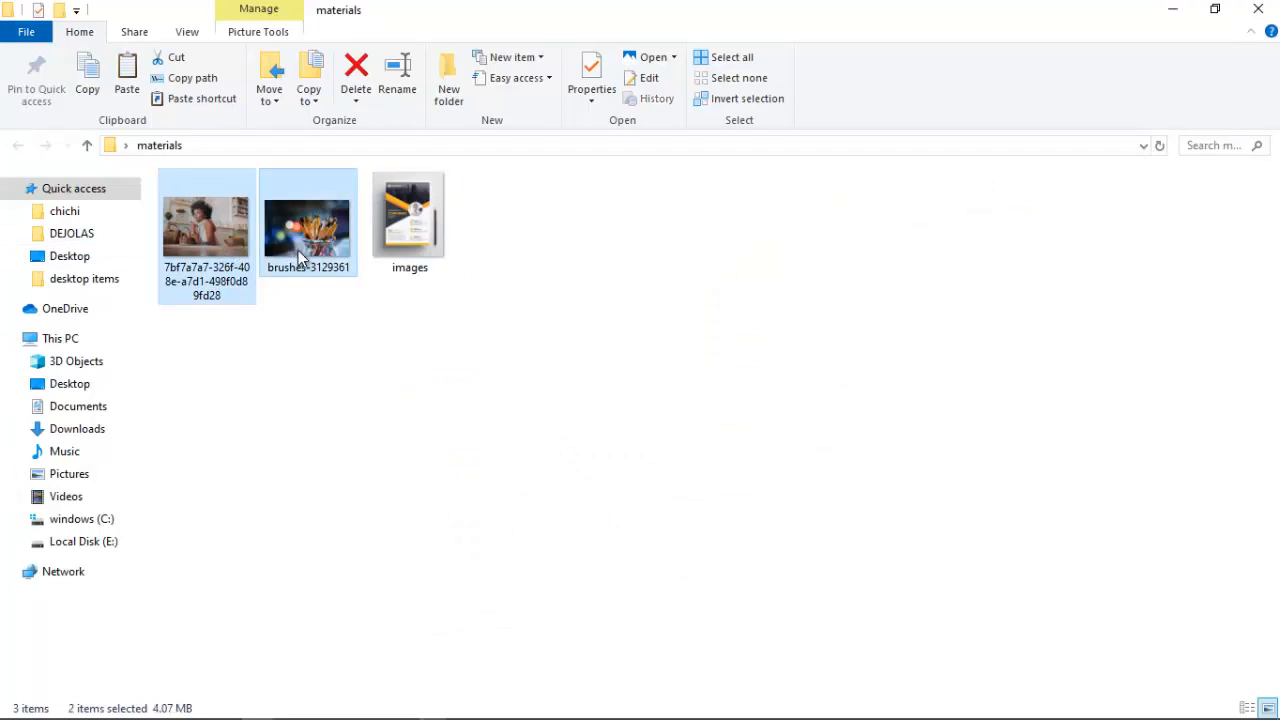
{"action": "key", "text": "alt+Tab"}
{"action": "key", "text": "alt+Tab"}
{"action": "key", "text": "alt+Tab"}
{"action": "key", "text": "alt+Tab"}
{"action": "key", "text": "alt+Tab"}
{"action": "key", "text": "alt+Tab"}
{"action": "key", "text": "alt+Tab"}
{"action": "key", "text": "alt+Tab"}
{"action": "key", "text": "alt+Tab"}
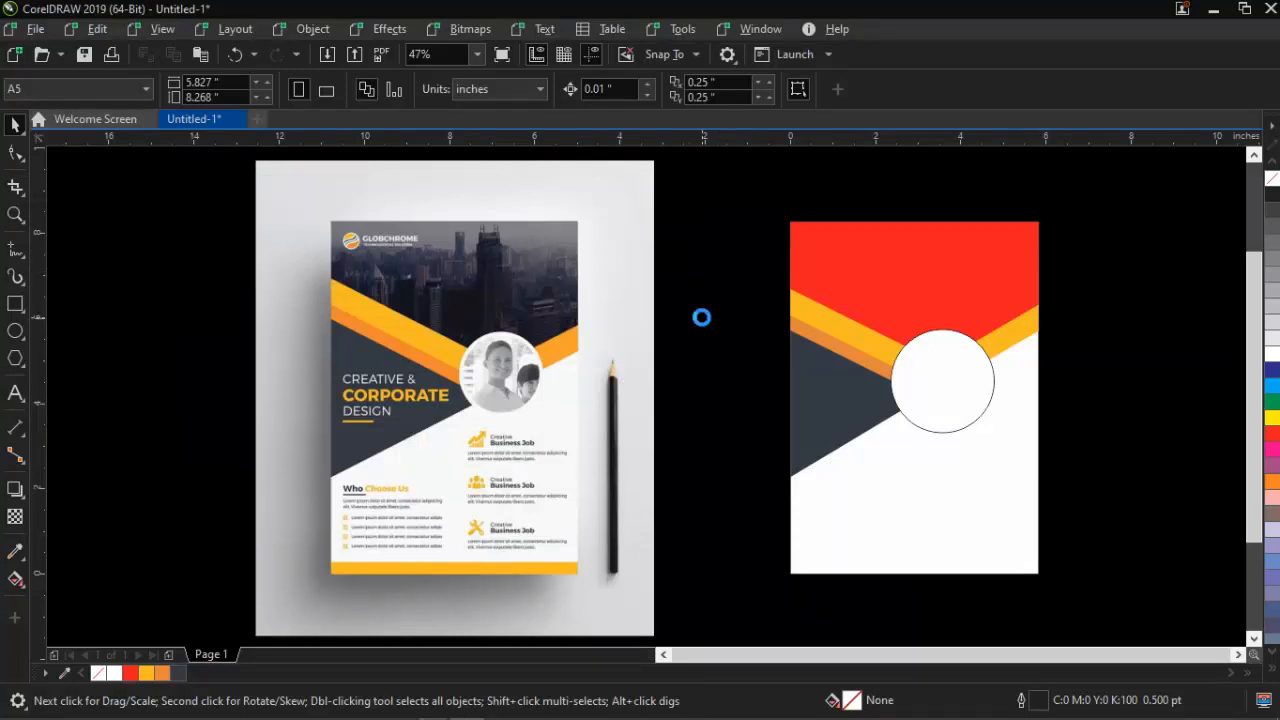
Paste both photos, shrink them to about 24%, and drag the woman's photo onto the white circle
{"action": "key", "text": "ctrl+v"}
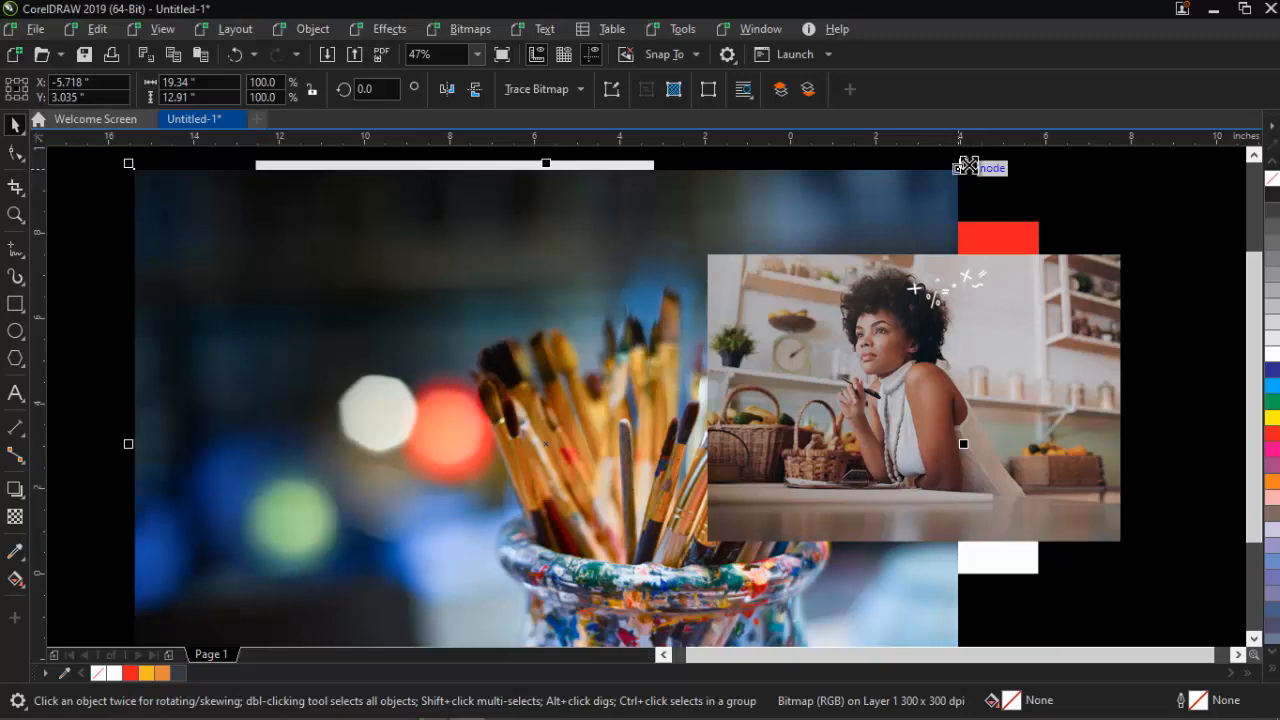
{"action": "mouse_move", "coordinate": [960, 163]}
{"action": "left_mouse_down"}
{"action": "mouse_move", "coordinate": [560, 348]}
{"action": "mouse_move", "coordinate": [557, 433]}
{"action": "mouse_move", "coordinate": [803, 266]}
{"action": "mouse_move", "coordinate": [706, 291]}
{"action": "left_mouse_up"}
{"action": "left_click_drag", "start_coordinate": [1010, 394], "coordinate": [495, 240]}
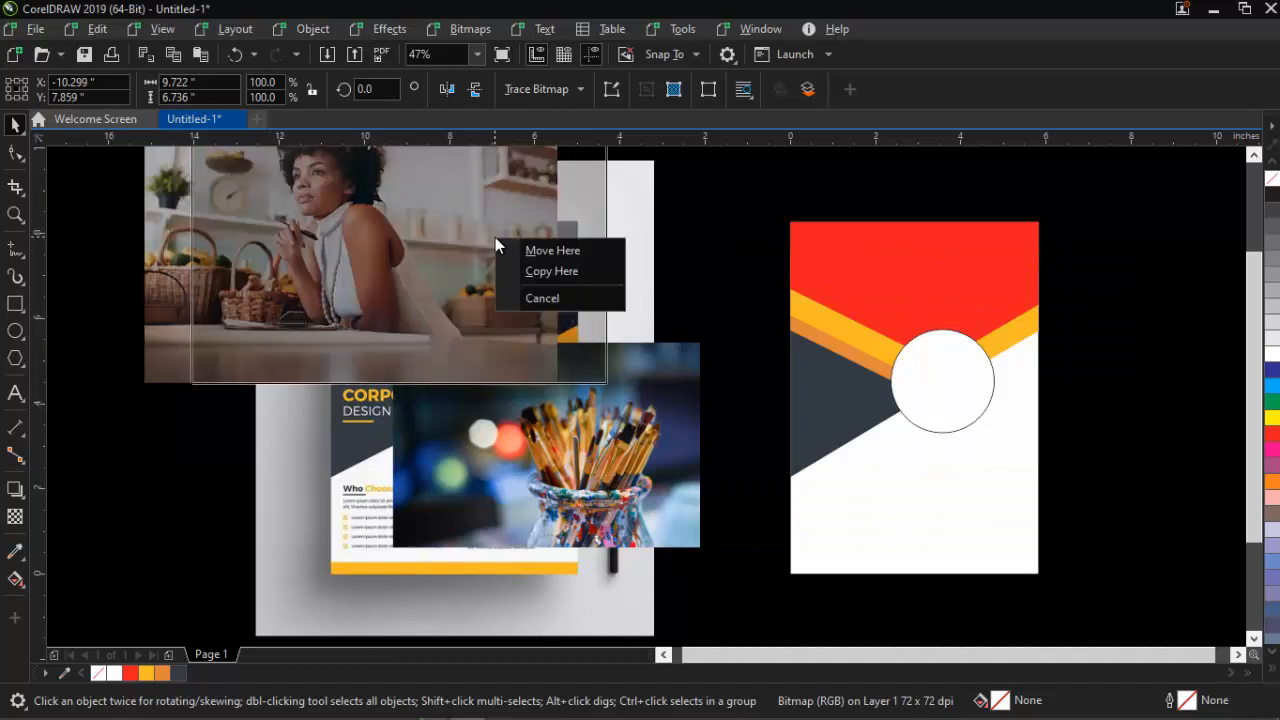
{"action": "key", "text": "Escape"}
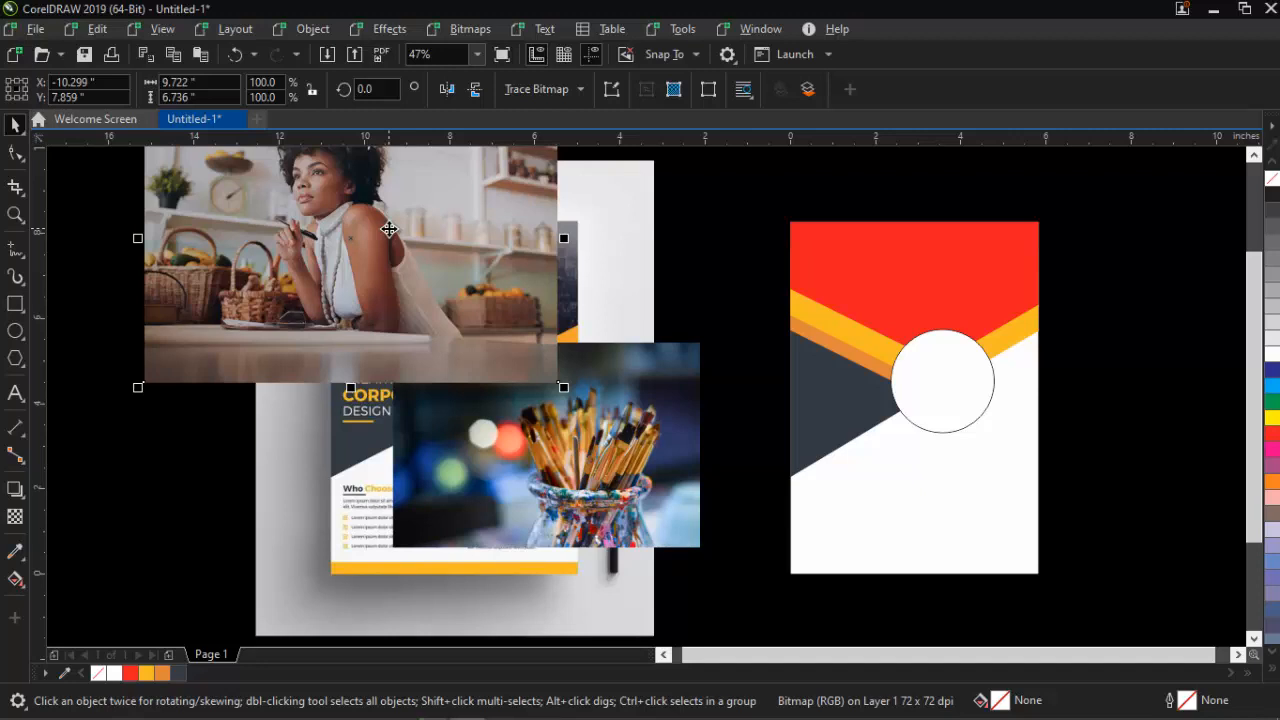
{"action": "left_click_drag", "start_coordinate": [399, 229], "coordinate": [945, 378]}
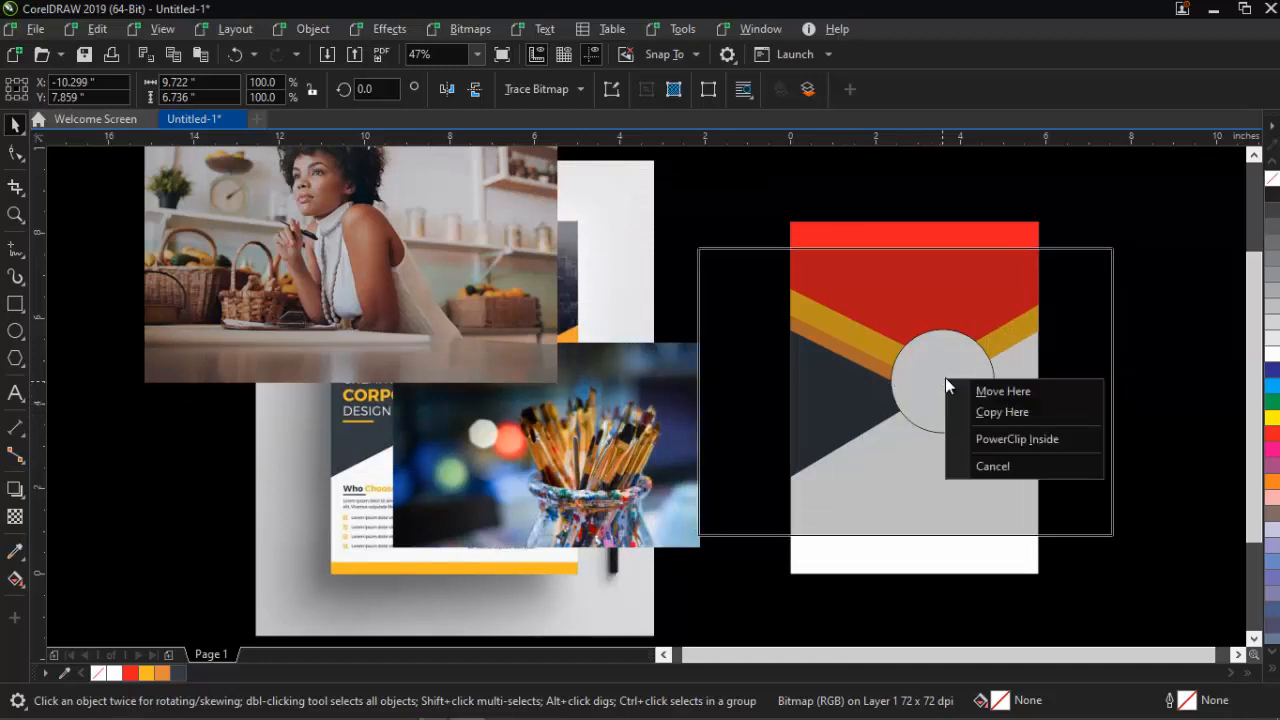
PowerClip the woman photo into the circle and the paintbrush photo into the red header
{"action": "left_click", "coordinate": [1016, 440]}
{"action": "mouse_move", "coordinate": [513, 481]}
{"action": "left_mouse_down"}
{"action": "mouse_move", "coordinate": [490, 473]}
{"action": "mouse_move", "coordinate": [835, 267]}
{"action": "mouse_move", "coordinate": [891, 270]}
{"action": "left_mouse_up"}
{"action": "left_click", "coordinate": [968, 331]}
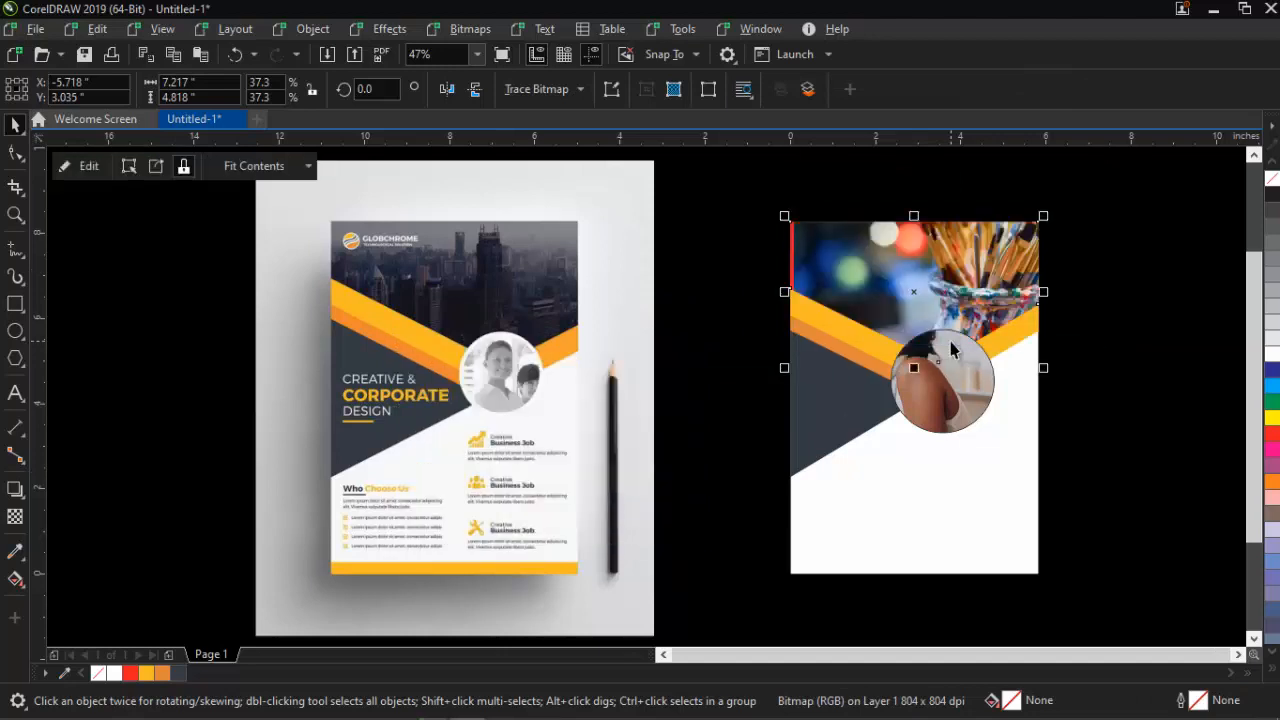
Scale the paintbrush photo inside the header to about 31% and shift it lower
{"action": "right_click", "coordinate": [972, 340]}
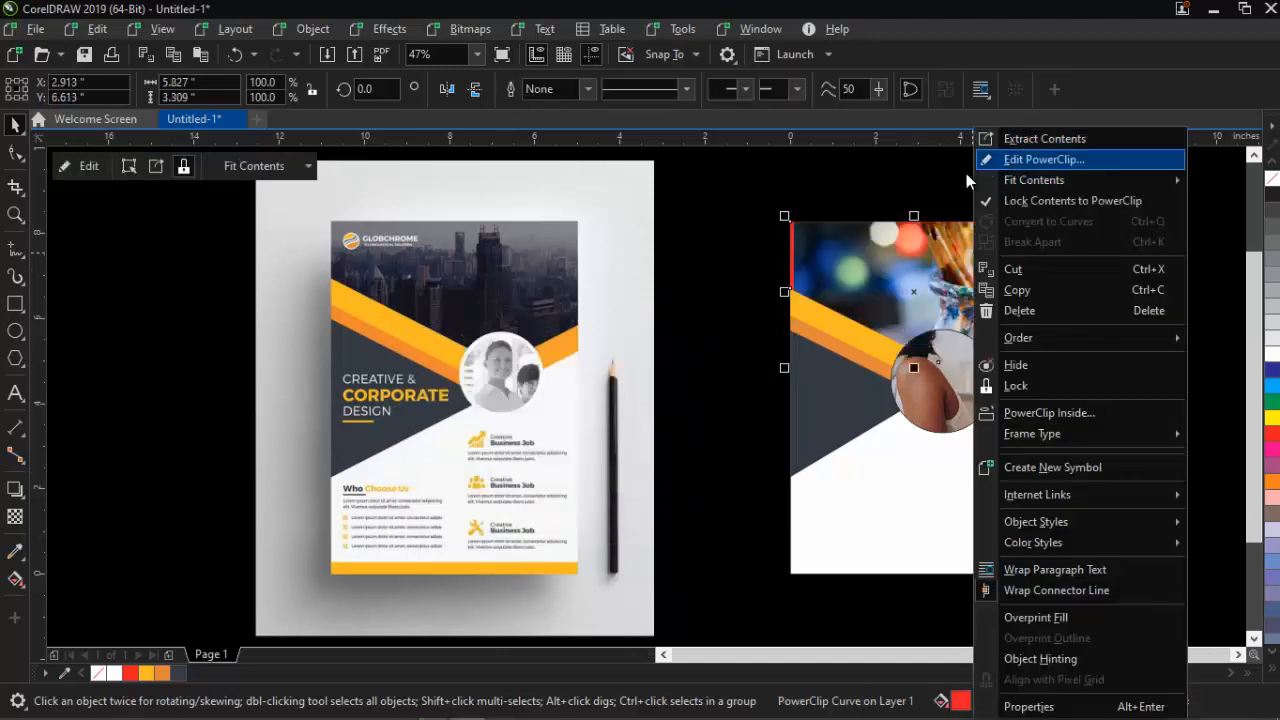
{"action": "left_click", "coordinate": [866, 268]}
{"action": "right_click", "coordinate": [866, 268]}
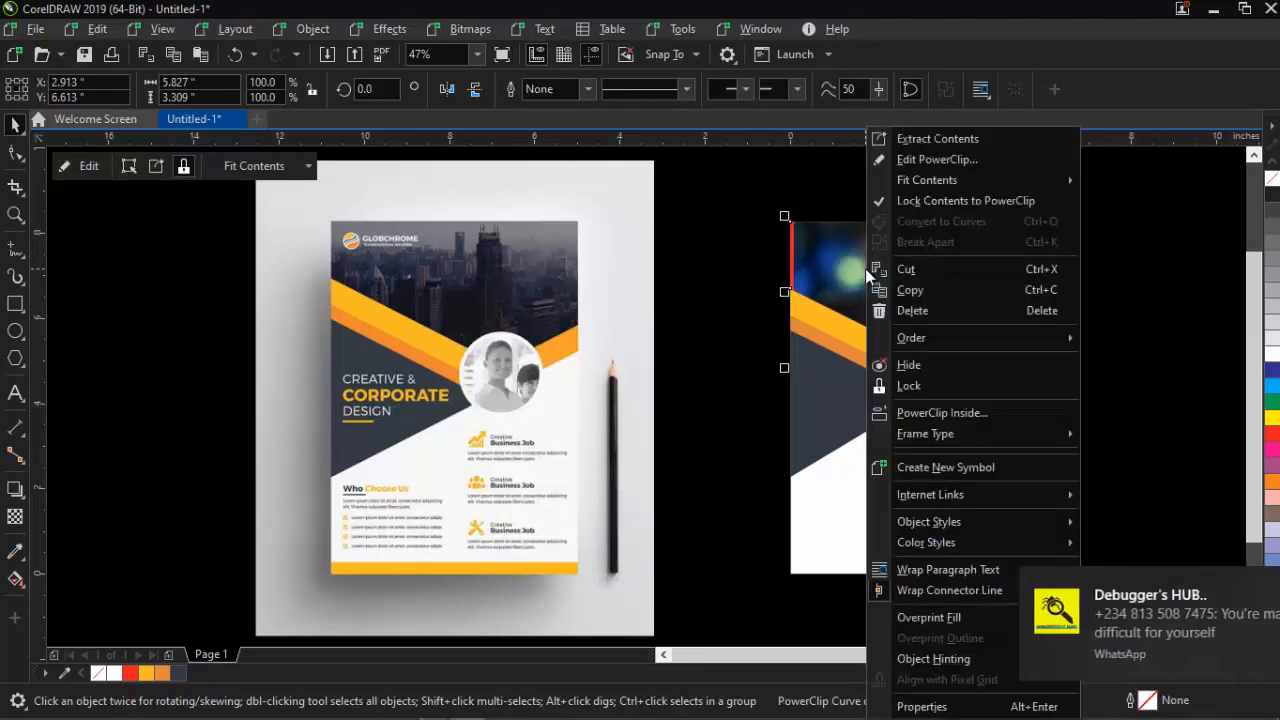
{"action": "left_click", "coordinate": [933, 165]}
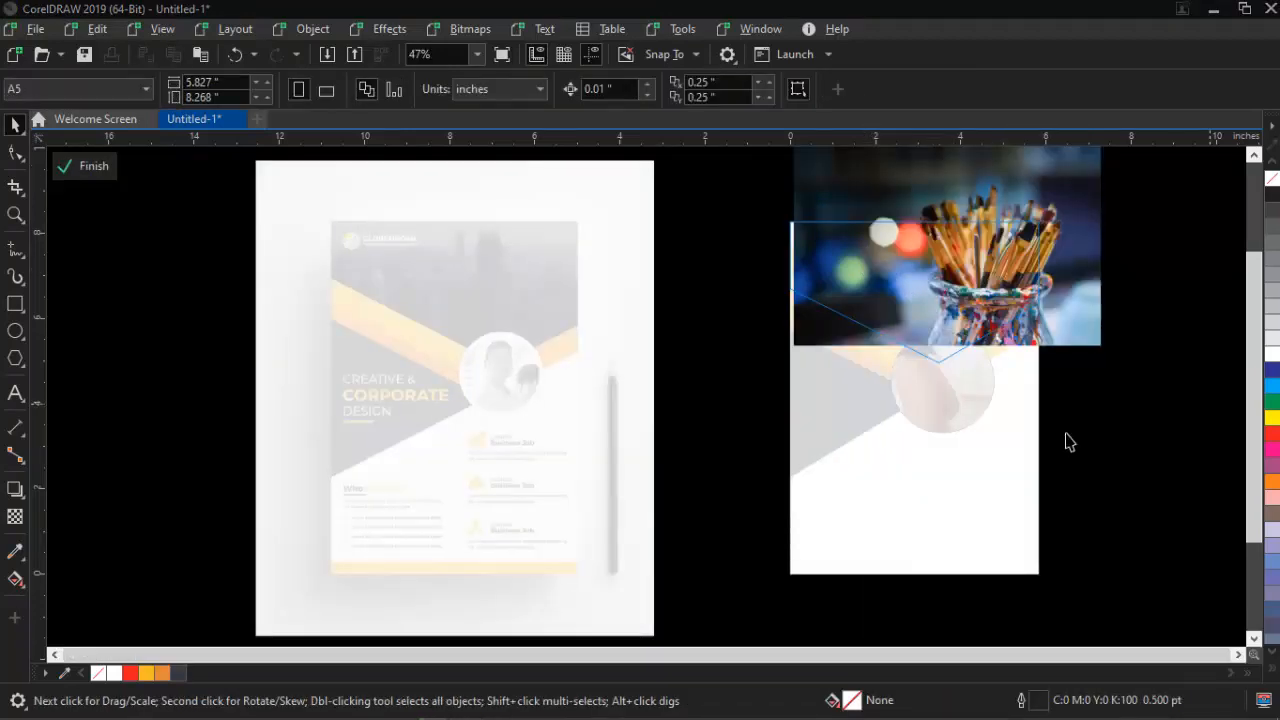
{"action": "mouse_move", "coordinate": [1016, 288]}
{"action": "left_mouse_down"}
{"action": "mouse_move", "coordinate": [977, 285]}
{"action": "mouse_move", "coordinate": [985, 301]}
{"action": "left_mouse_up"}
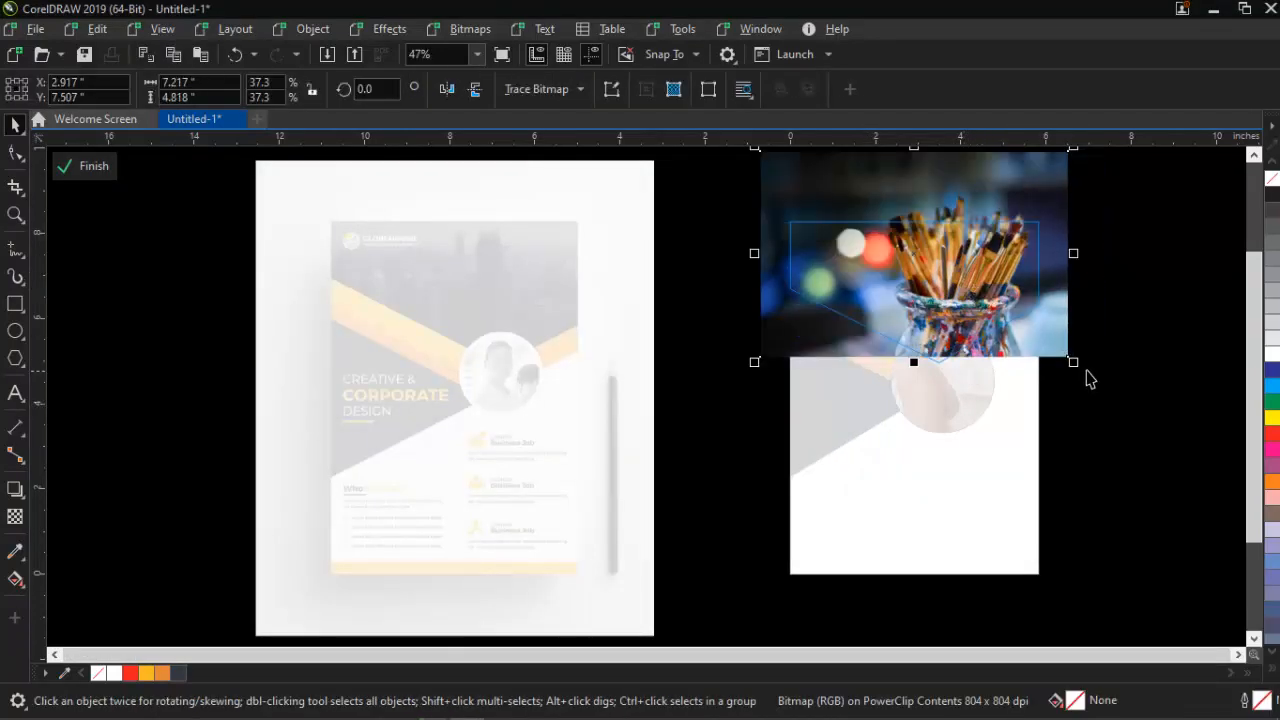
{"action": "mouse_move", "coordinate": [1076, 363]}
{"action": "left_mouse_down"}
{"action": "mouse_move", "coordinate": [1054, 366]}
{"action": "mouse_move", "coordinate": [1051, 347]}
{"action": "left_mouse_up"}
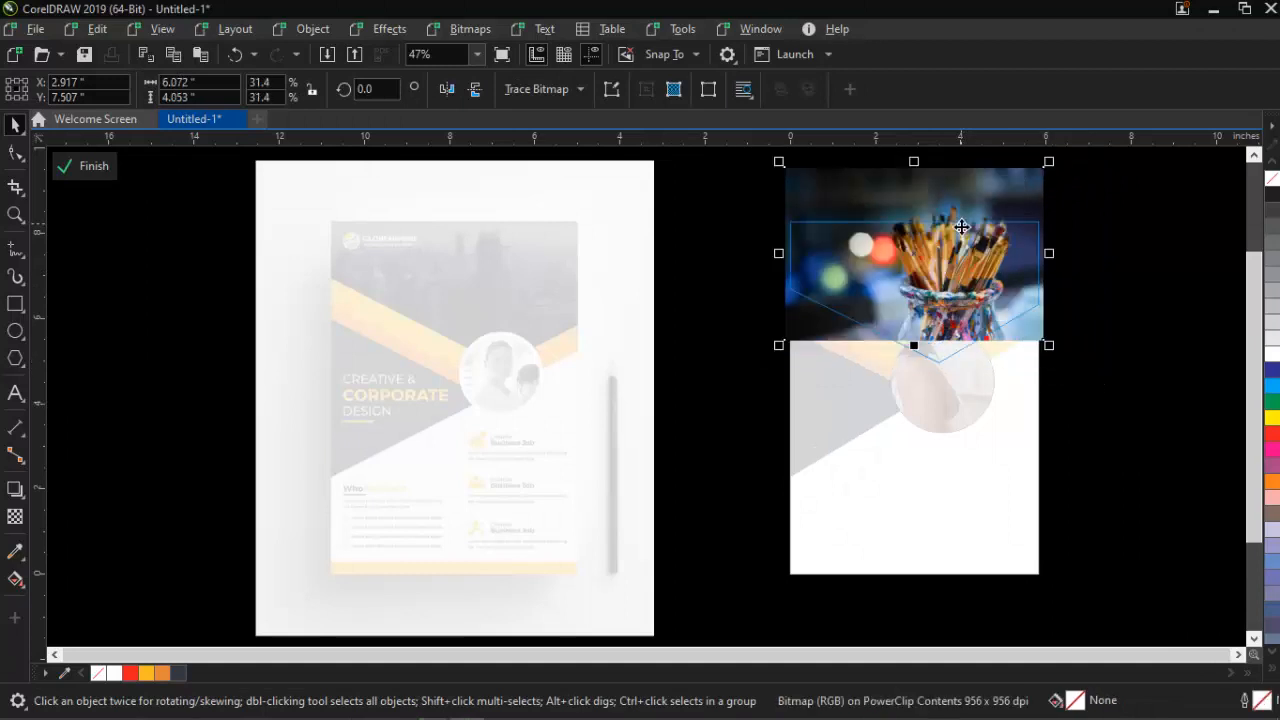
{"action": "mouse_move", "coordinate": [961, 227]}
{"action": "left_mouse_down"}
{"action": "mouse_move", "coordinate": [964, 262]}
{"action": "mouse_move", "coordinate": [983, 269]}
{"action": "left_mouse_up"}
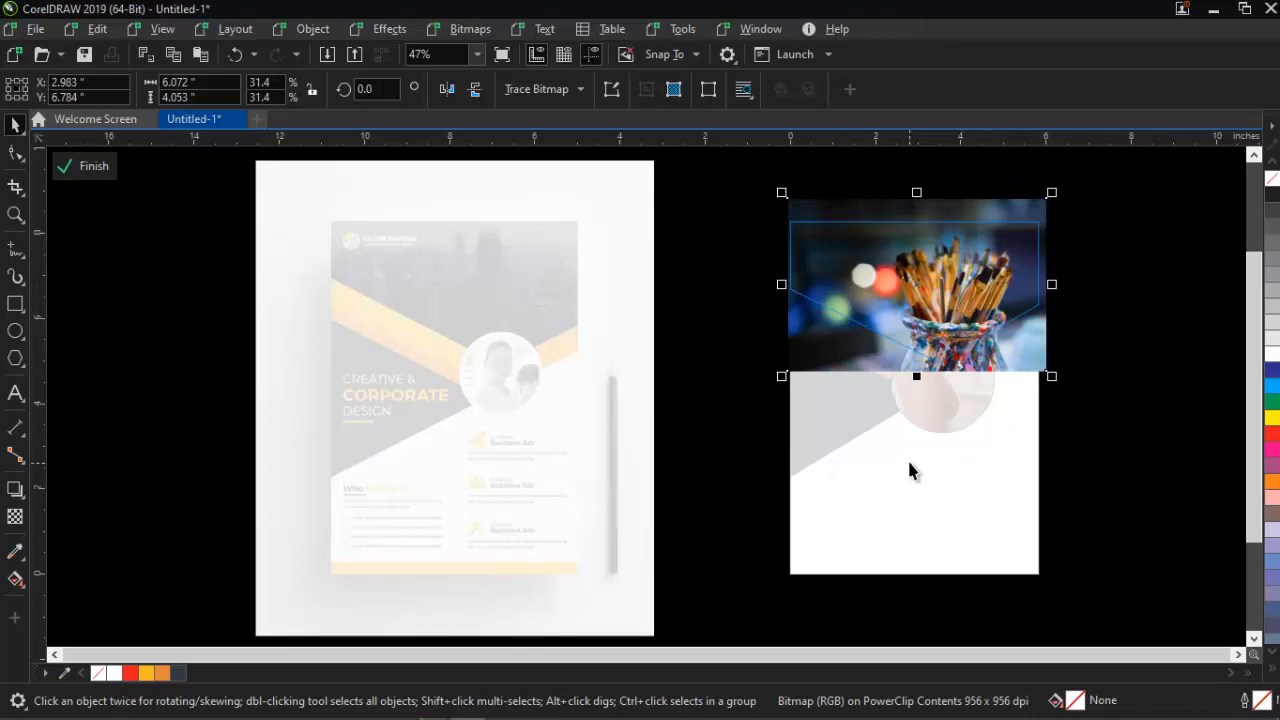
{"action": "right_click", "coordinate": [966, 428]}
{"action": "left_click", "coordinate": [1032, 436]}
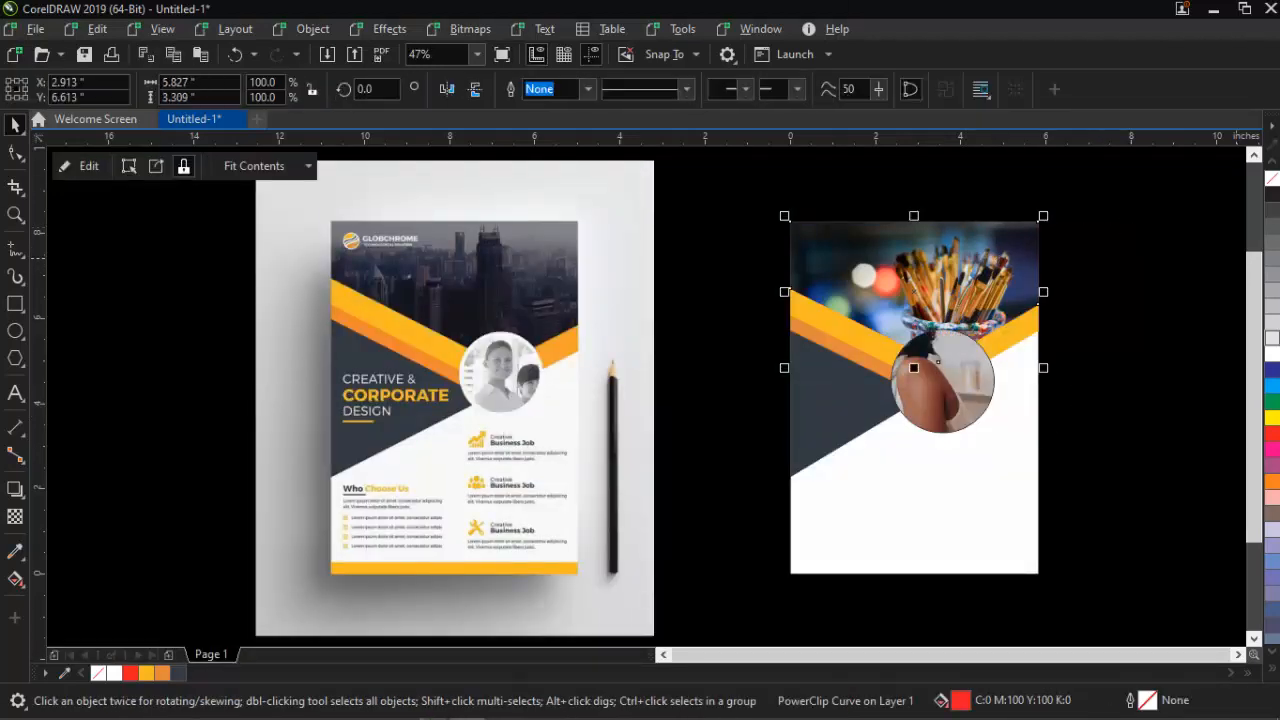
Edit the circle's PowerClip, scaling the woman photo to about 46.6% so her face is centred
{"action": "left_click", "coordinate": [1160, 280]}
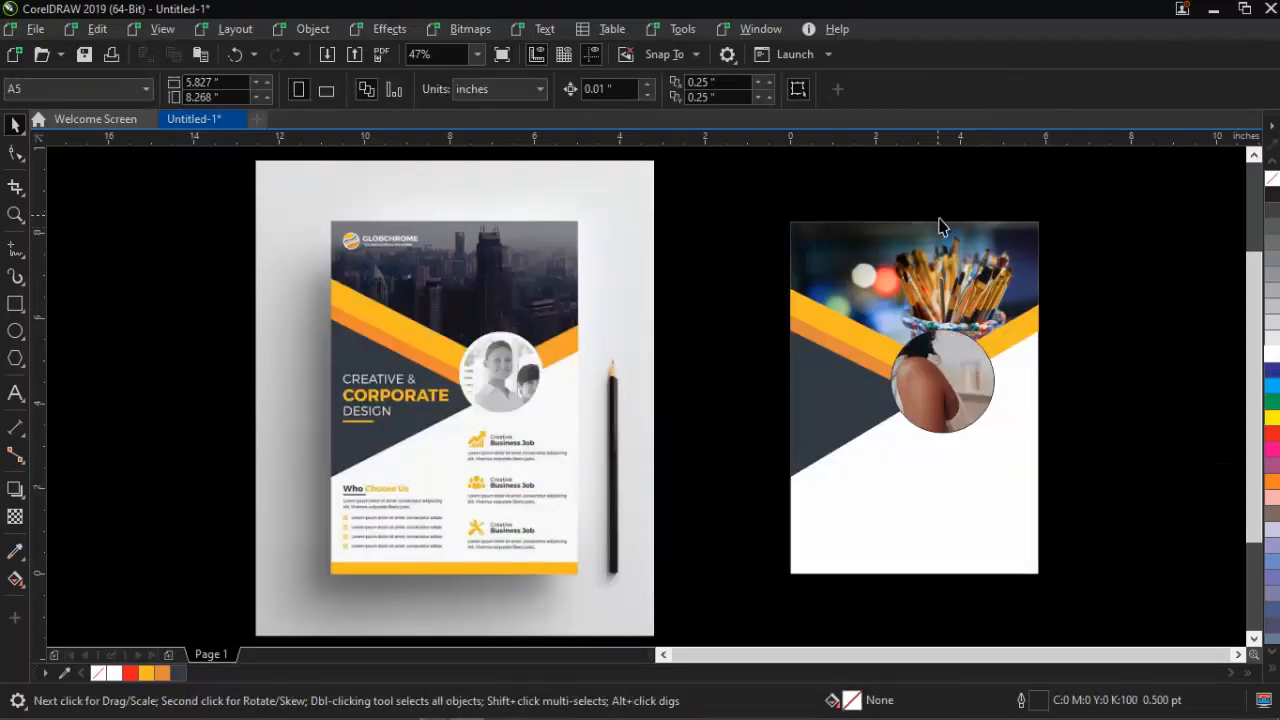
{"action": "left_click", "coordinate": [984, 250]}
{"action": "left_click", "coordinate": [1190, 238]}
{"action": "left_click", "coordinate": [914, 396]}
{"action": "right_click", "coordinate": [914, 396]}
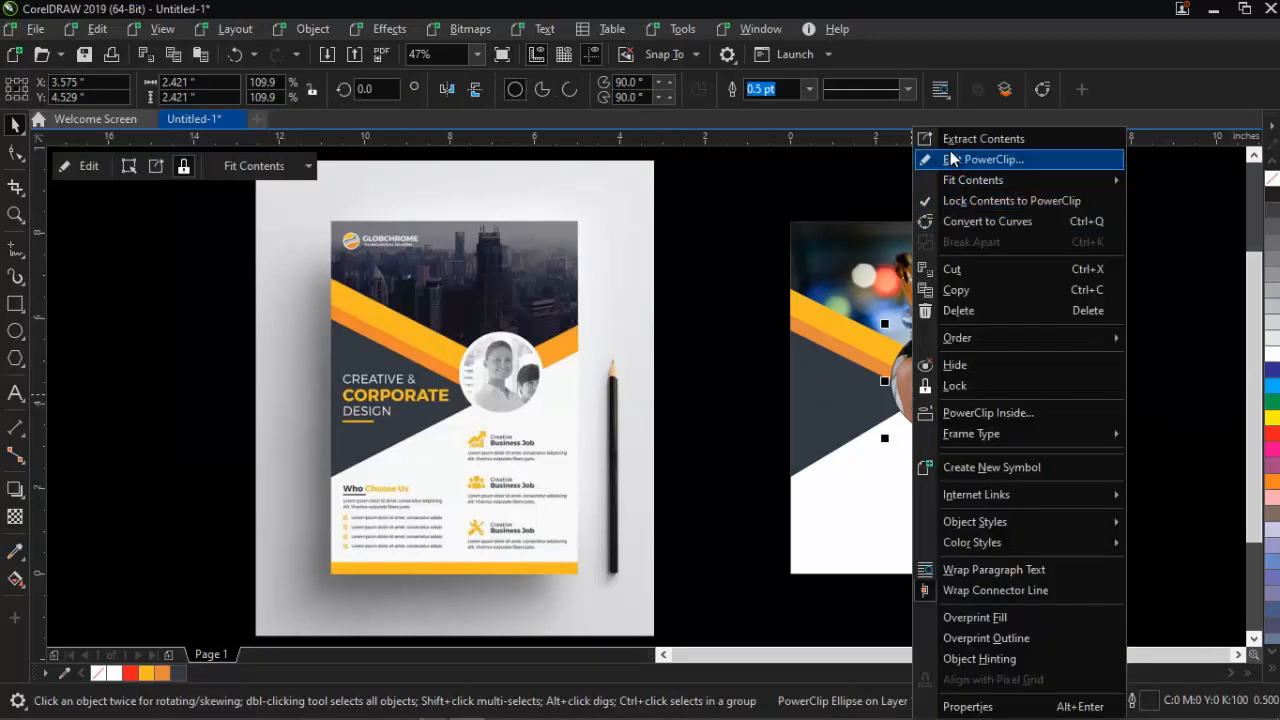
{"action": "left_click", "coordinate": [953, 160]}
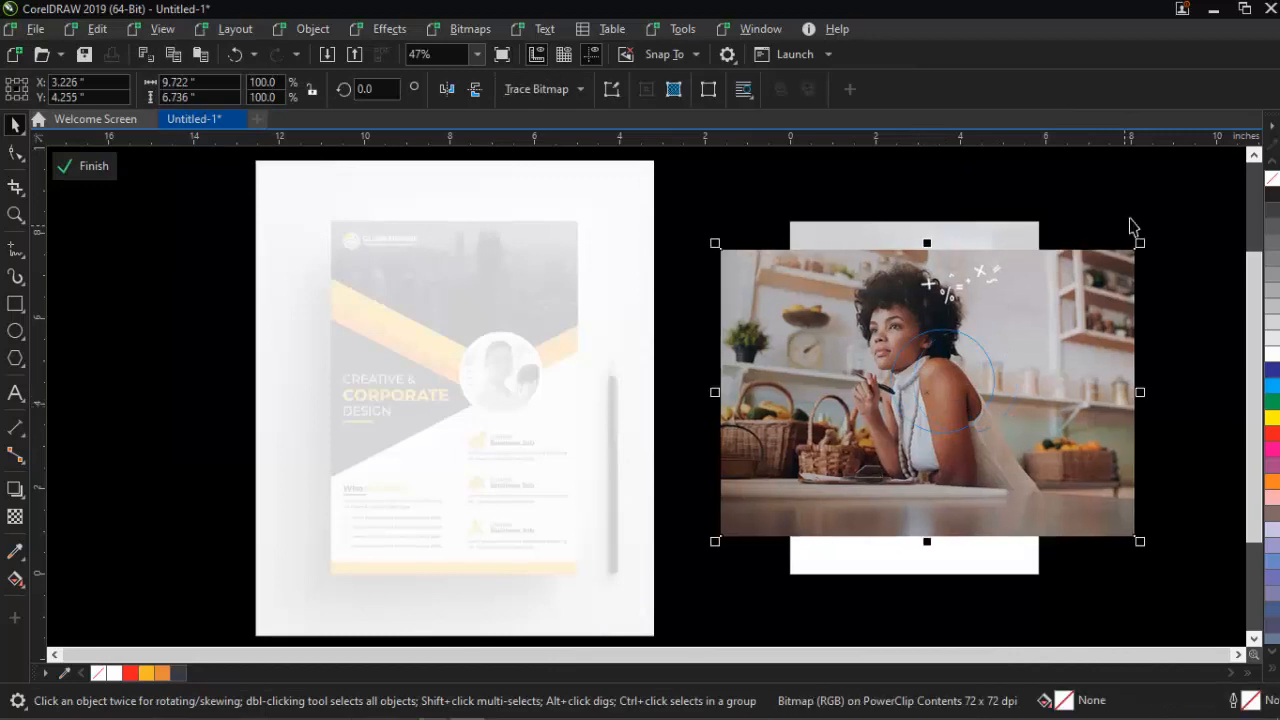
{"action": "left_click_drag", "start_coordinate": [1143, 240], "coordinate": [1024, 316]}
{"action": "left_click_drag", "start_coordinate": [977, 393], "coordinate": [993, 398]}
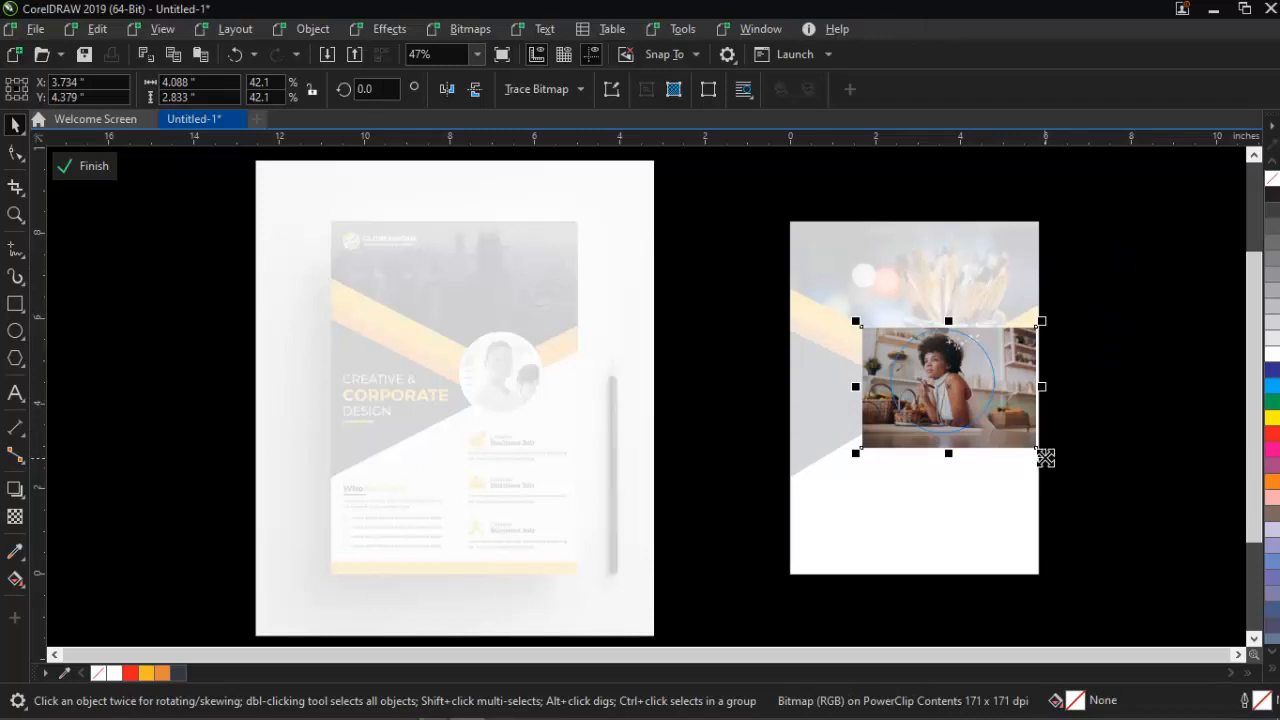
{"action": "left_click_drag", "start_coordinate": [1042, 452], "coordinate": [1051, 458]}
{"action": "left_click_drag", "start_coordinate": [997, 411], "coordinate": [1000, 414]}
{"action": "right_click", "coordinate": [1092, 298]}
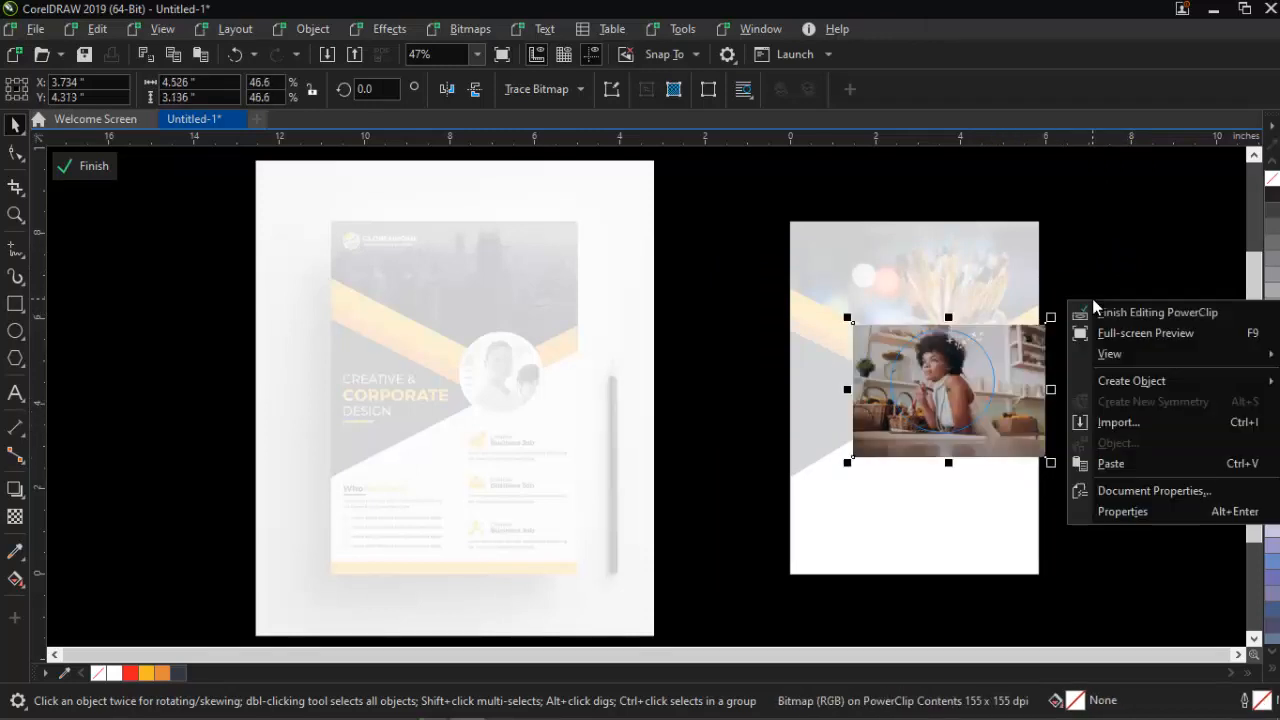
{"action": "left_click", "coordinate": [1113, 312]}
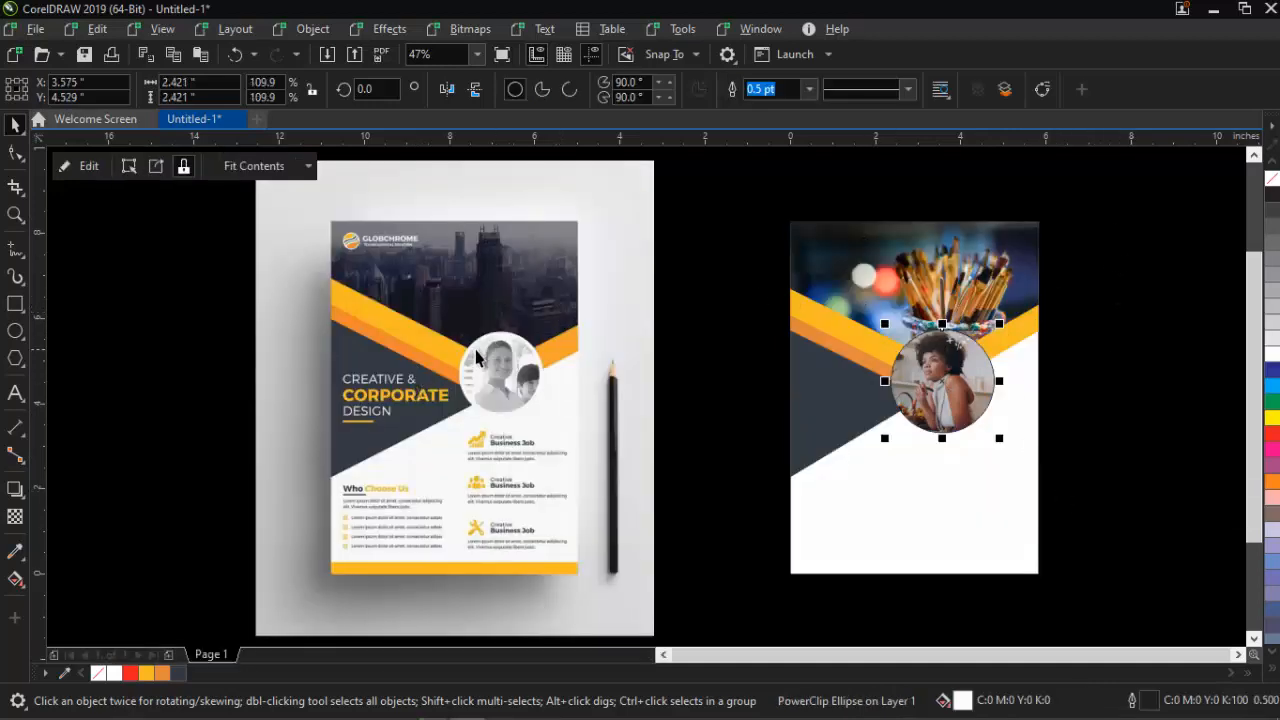
Give the photo circle an 8.0 pt outline drawn behind the fill and scaling with the object
{"action": "left_click", "coordinate": [809, 90]}
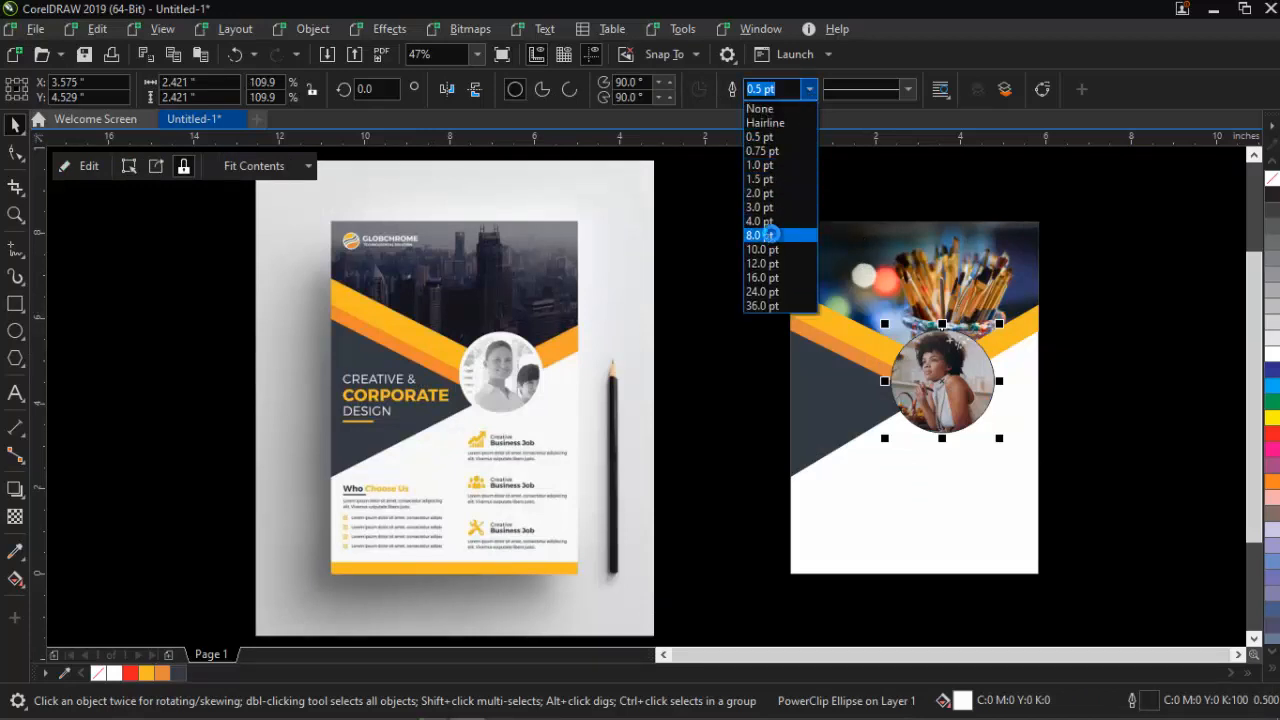
{"action": "left_click", "coordinate": [768, 235]}
{"action": "key", "text": "F12"}
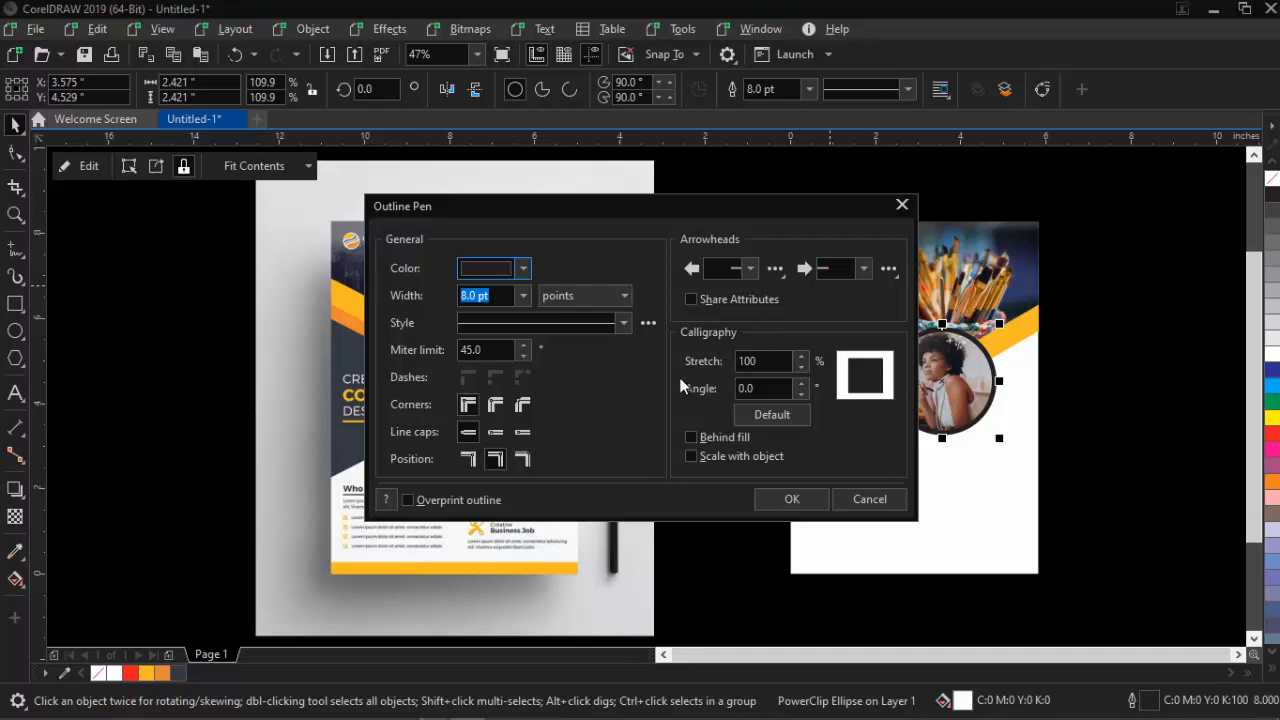
{"action": "left_click", "coordinate": [693, 439]}
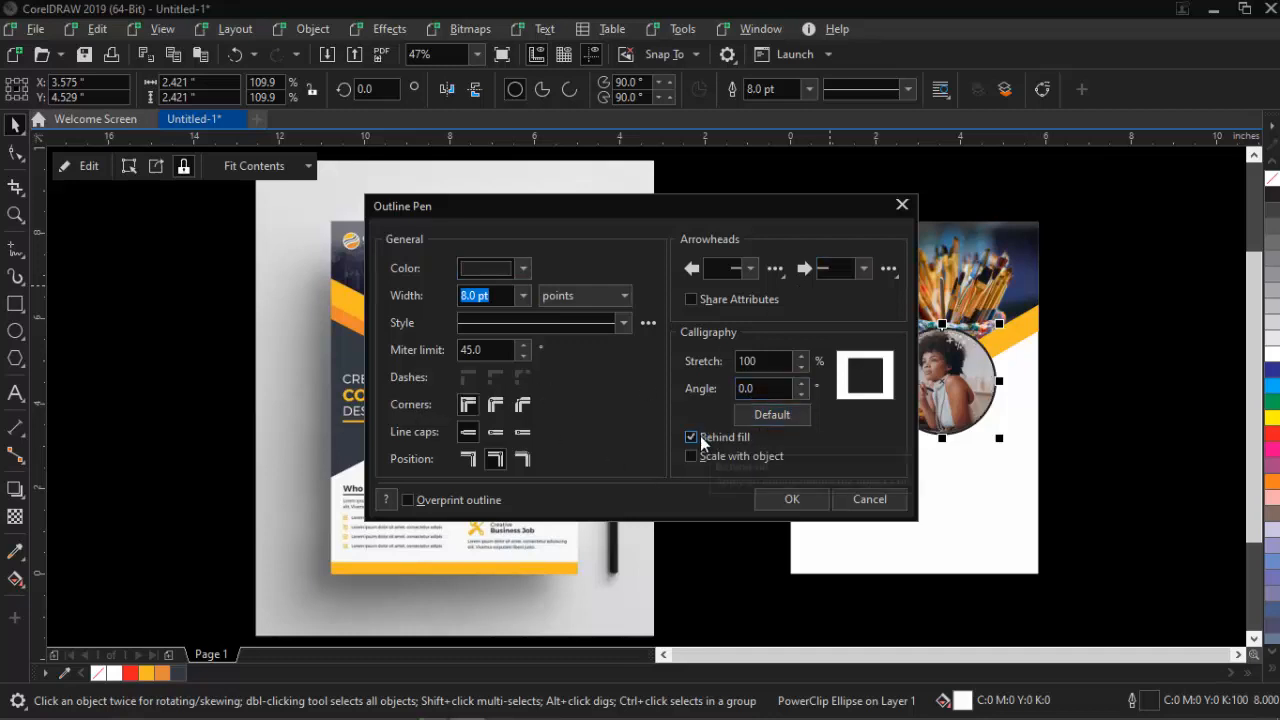
{"action": "left_click", "coordinate": [766, 457]}
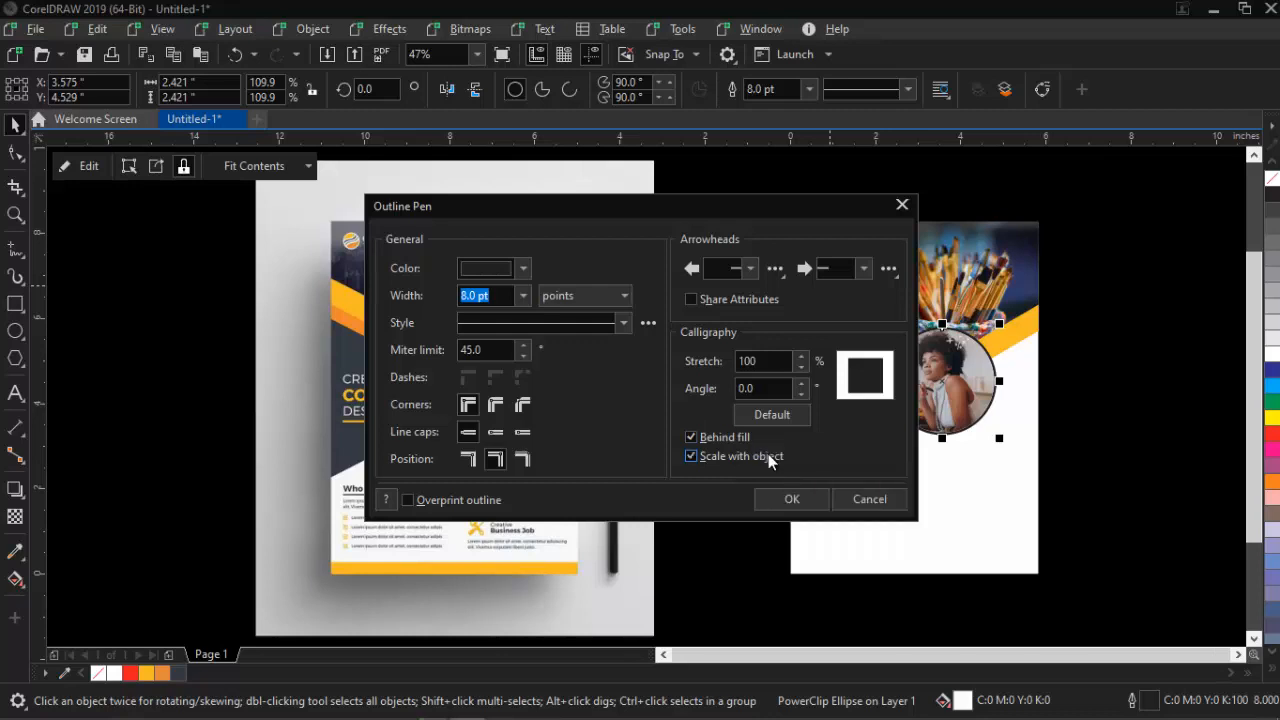
{"action": "left_click", "coordinate": [766, 508]}
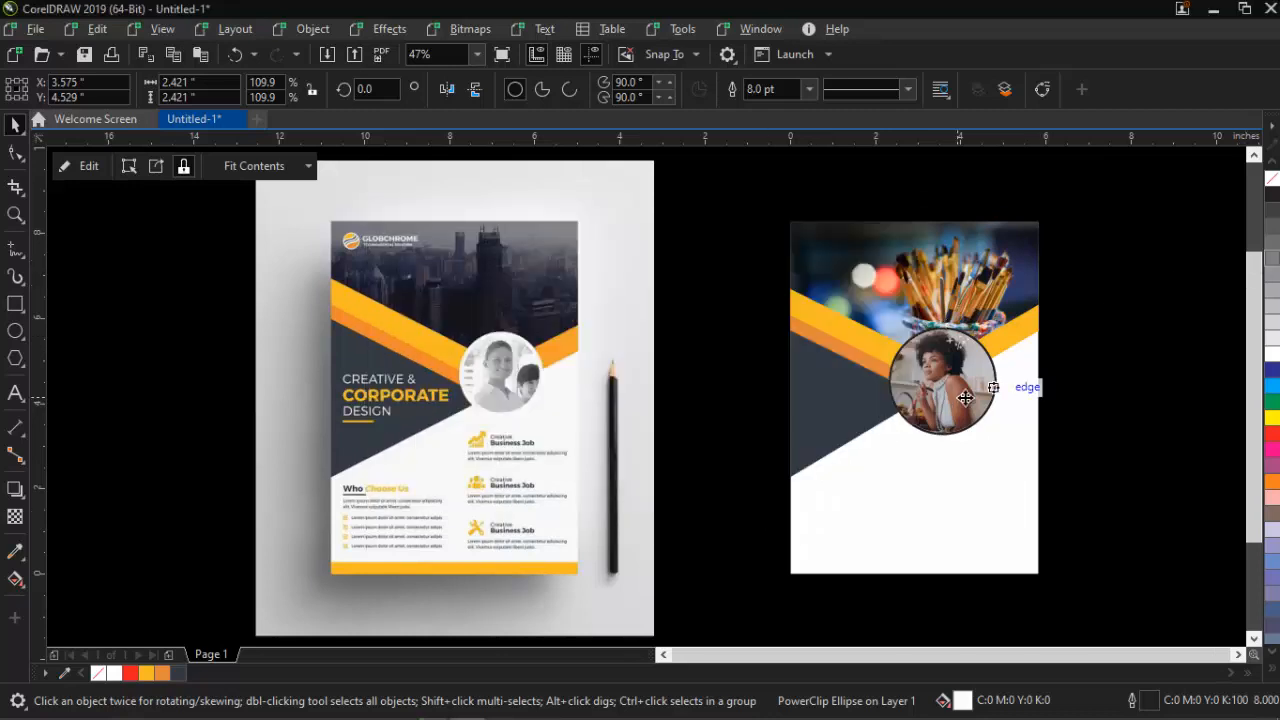
{"action": "left_click", "coordinate": [1103, 245]}
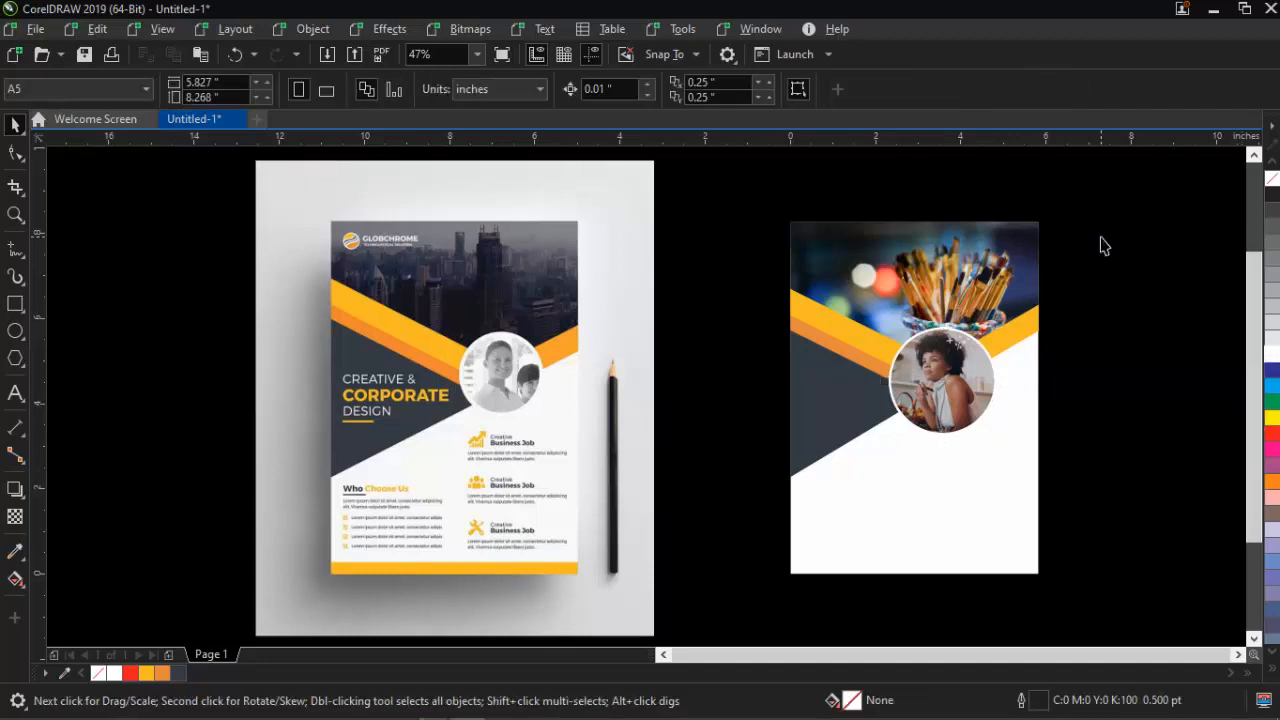
Crop the chart icon out of the reference mockup using a rectangle and Intersect
{"action": "left_click_drag", "start_coordinate": [633, 300], "coordinate": [719, 298]}
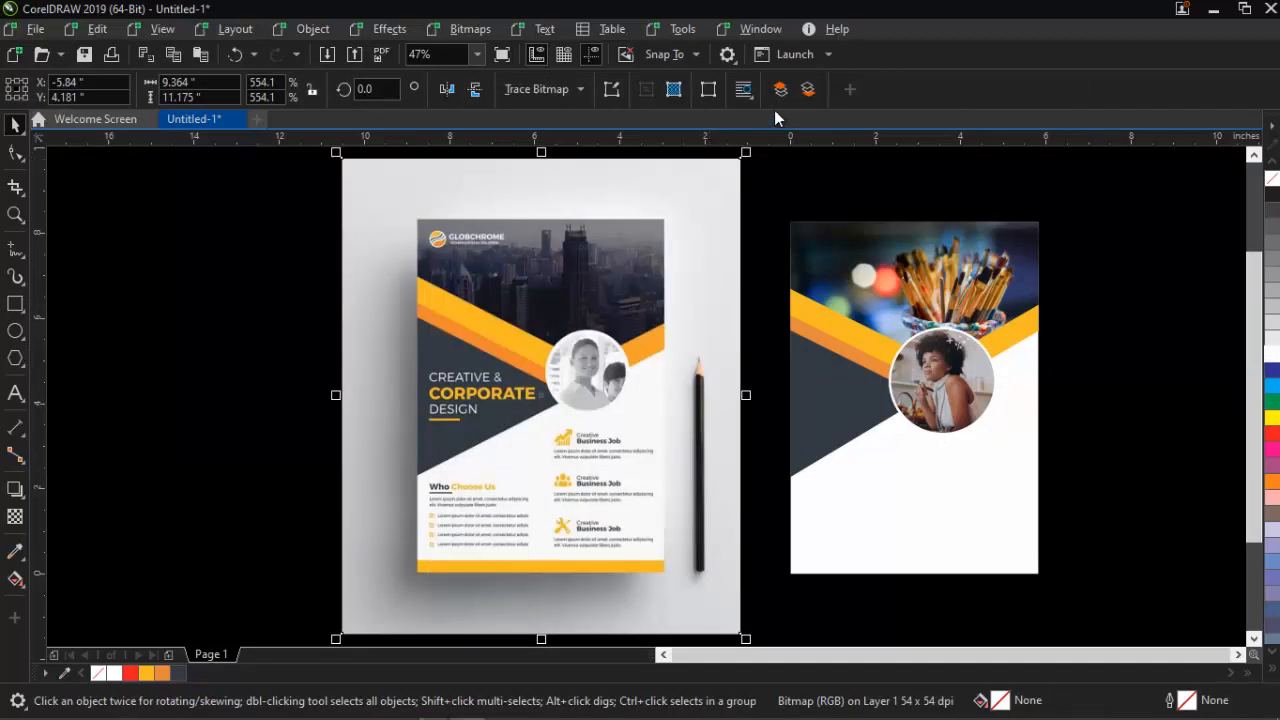
{"action": "left_click_drag", "start_coordinate": [746, 152], "coordinate": [735, 166]}
{"action": "left_click_drag", "start_coordinate": [640, 323], "coordinate": [684, 323]}
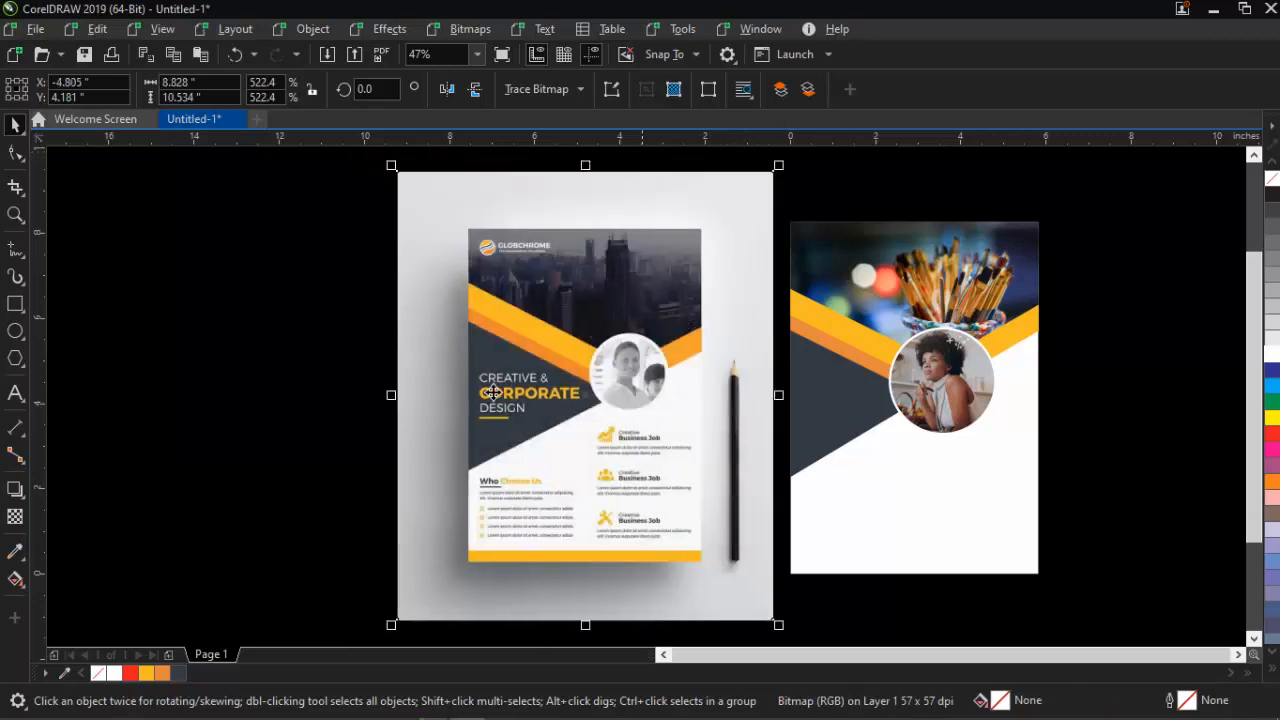
{"action": "key", "text": "z"}
{"action": "left_click_drag", "start_coordinate": [452, 405], "coordinate": [1120, 558]}
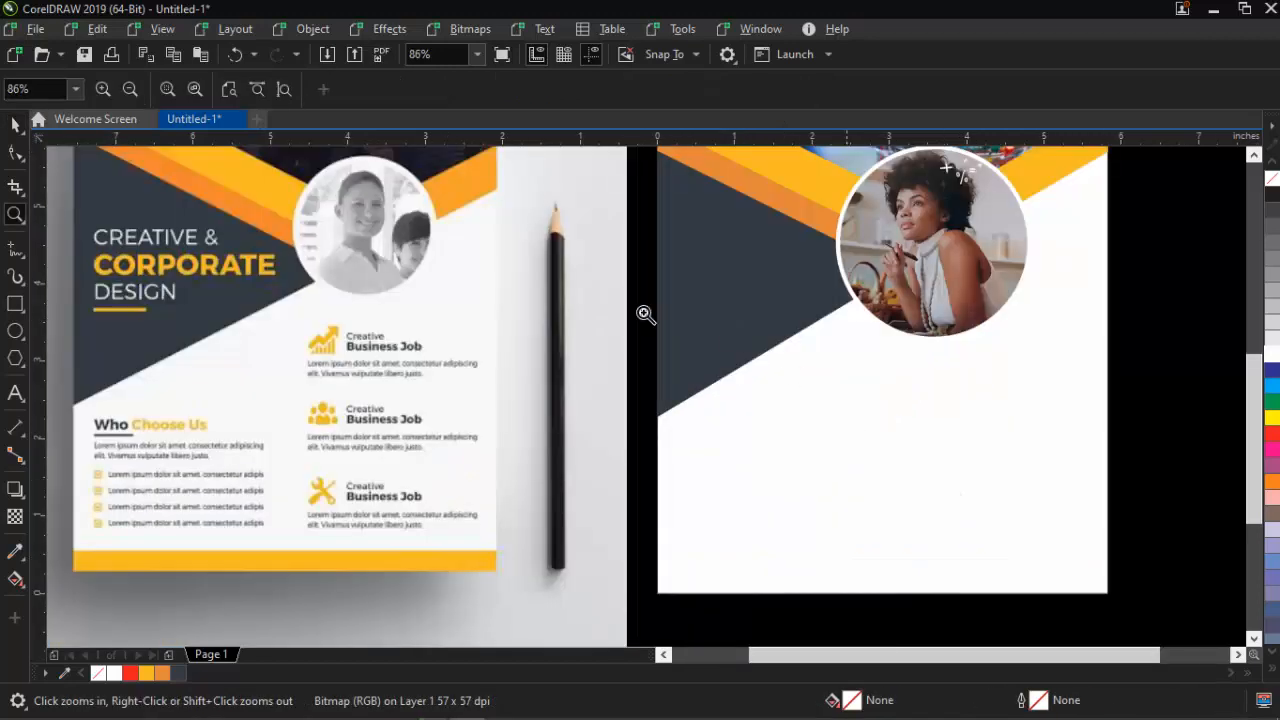
{"action": "key", "text": "space"}
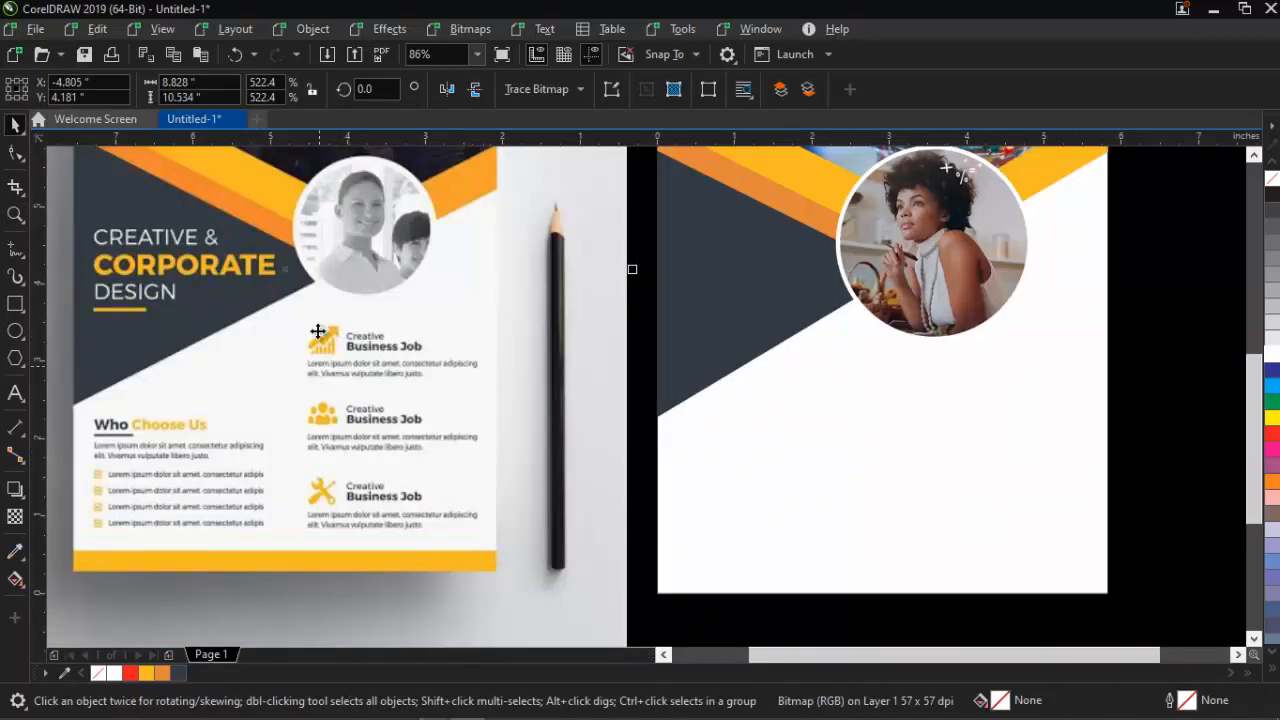
{"action": "left_click", "coordinate": [15, 304]}
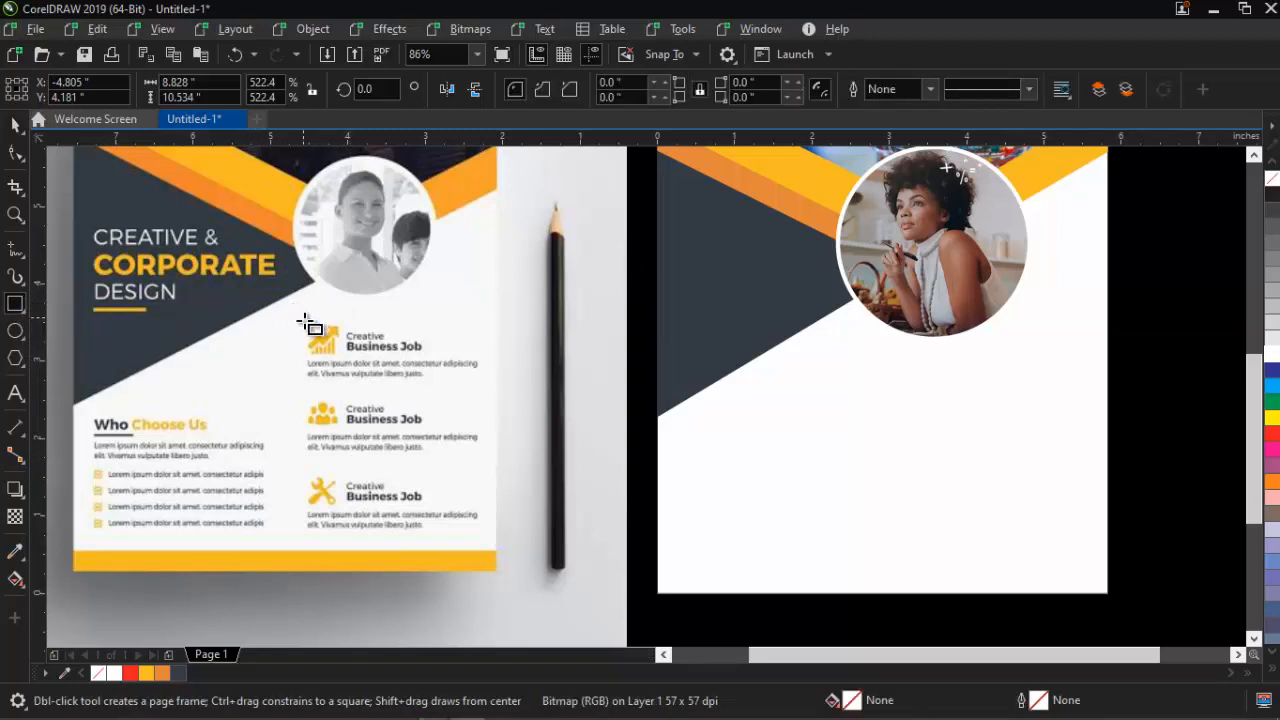
{"action": "left_click_drag", "start_coordinate": [303, 318], "coordinate": [344, 361]}
{"action": "key", "text": "space"}
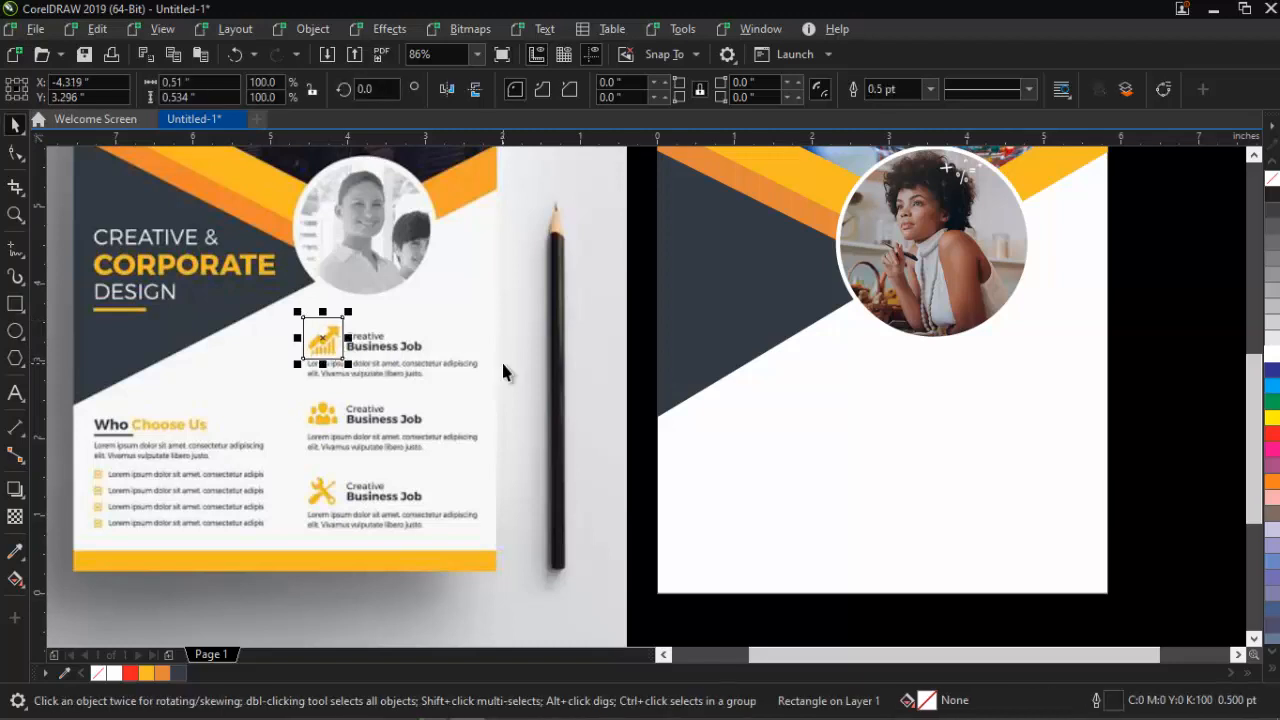
{"action": "left_click", "coordinate": [445, 218], "text": "shift"}
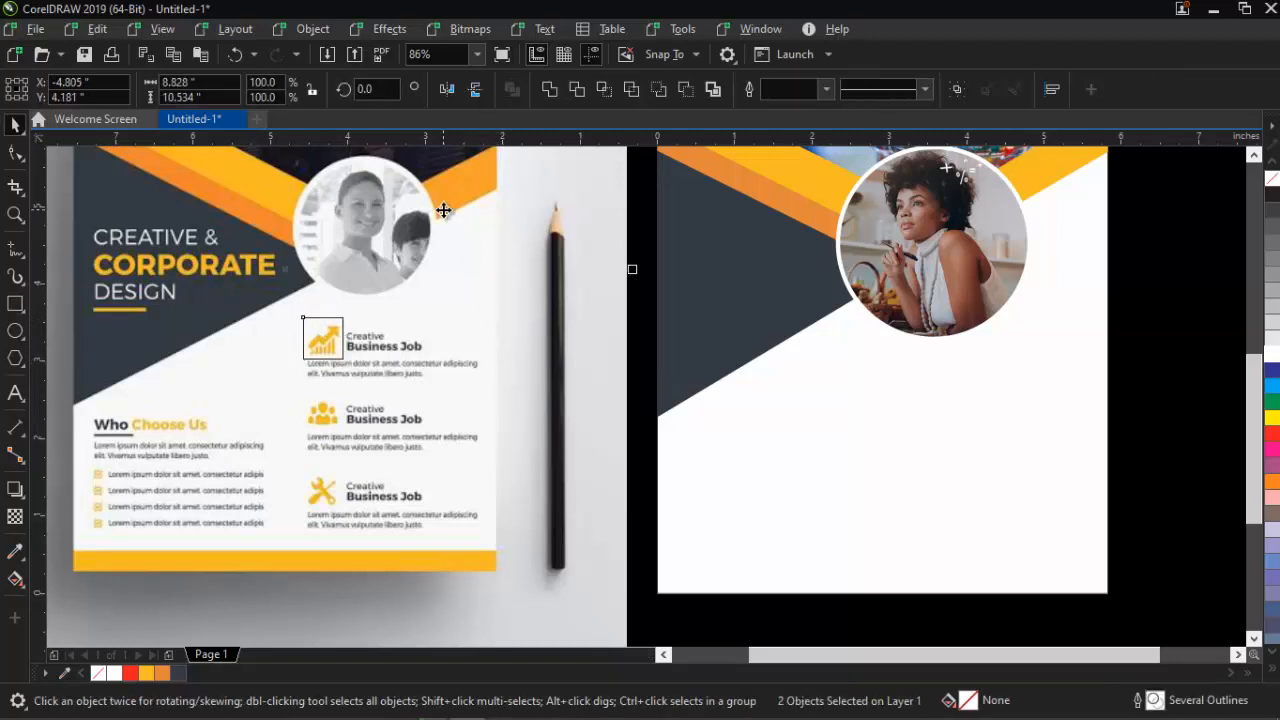
{"action": "left_click", "coordinate": [600, 91]}
{"action": "key", "text": "Escape"}
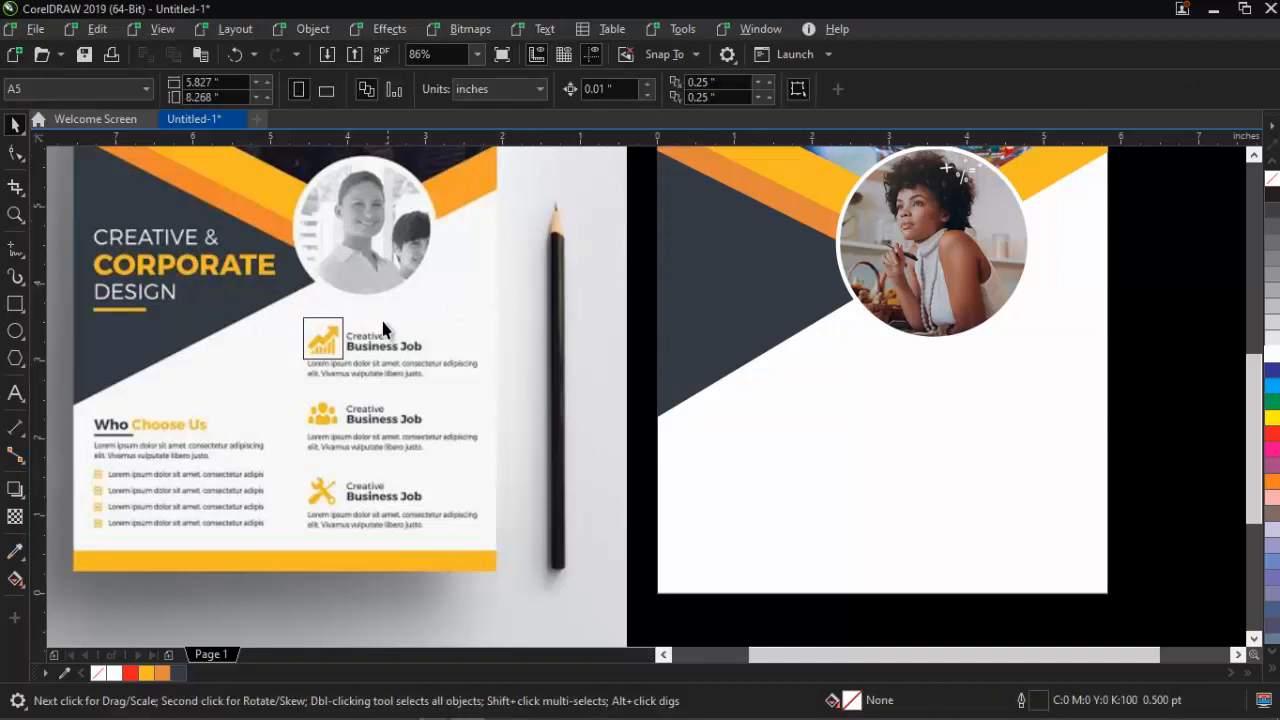
Crop the people and tools icons the same way and delete the leftover rectangle
{"action": "left_click_drag", "start_coordinate": [322, 345], "coordinate": [320, 418]}
{"action": "left_click", "coordinate": [563, 210], "text": "shift"}
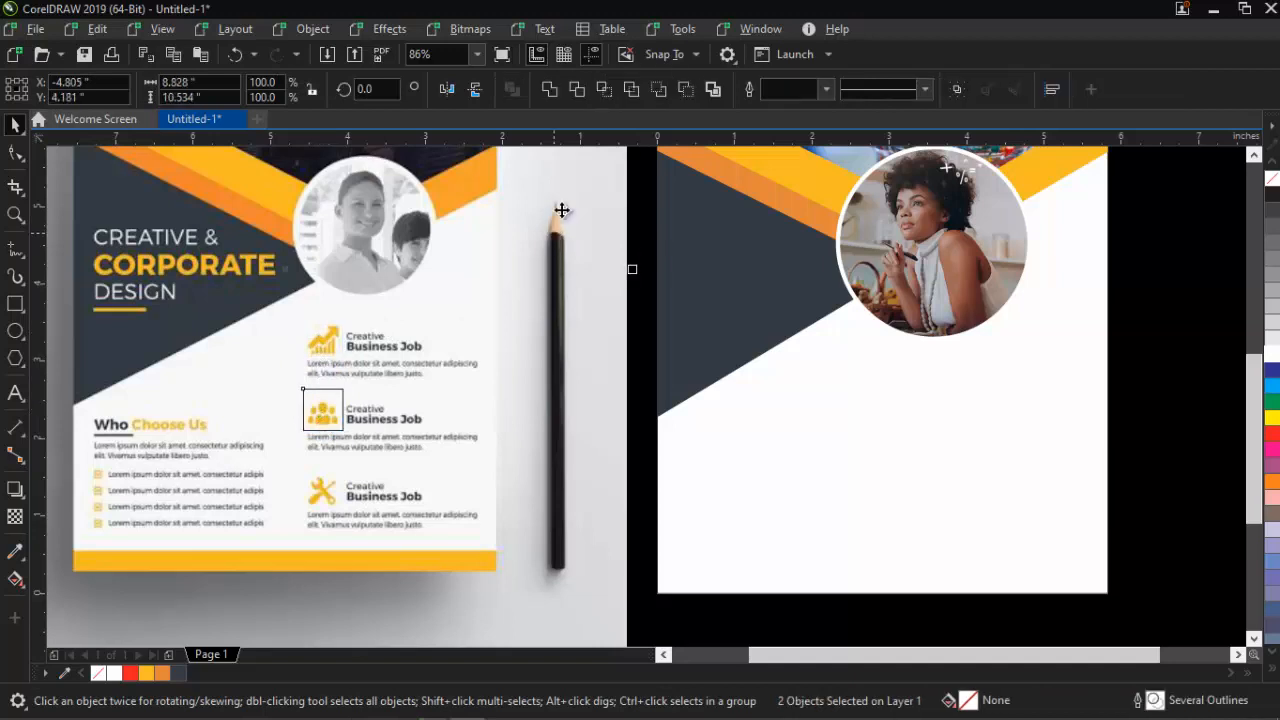
{"action": "left_click", "coordinate": [610, 90]}
{"action": "key", "text": "Escape"}
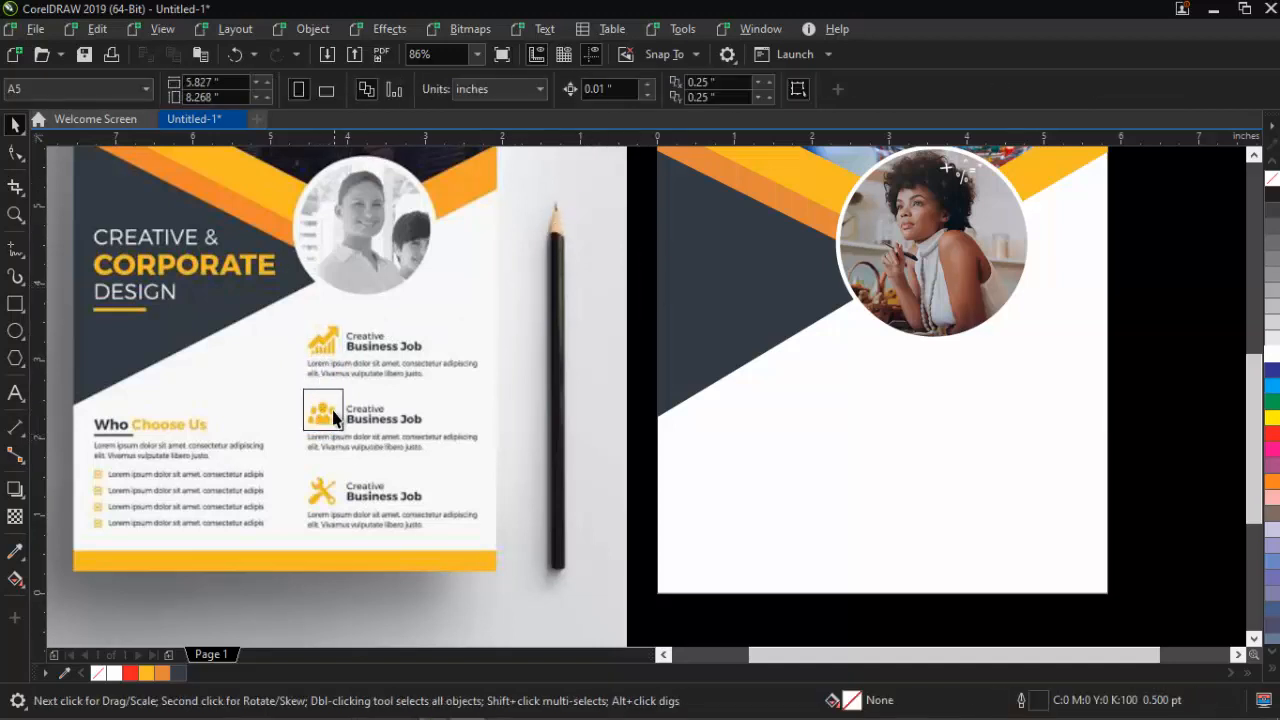
{"action": "left_click_drag", "start_coordinate": [334, 418], "coordinate": [332, 500]}
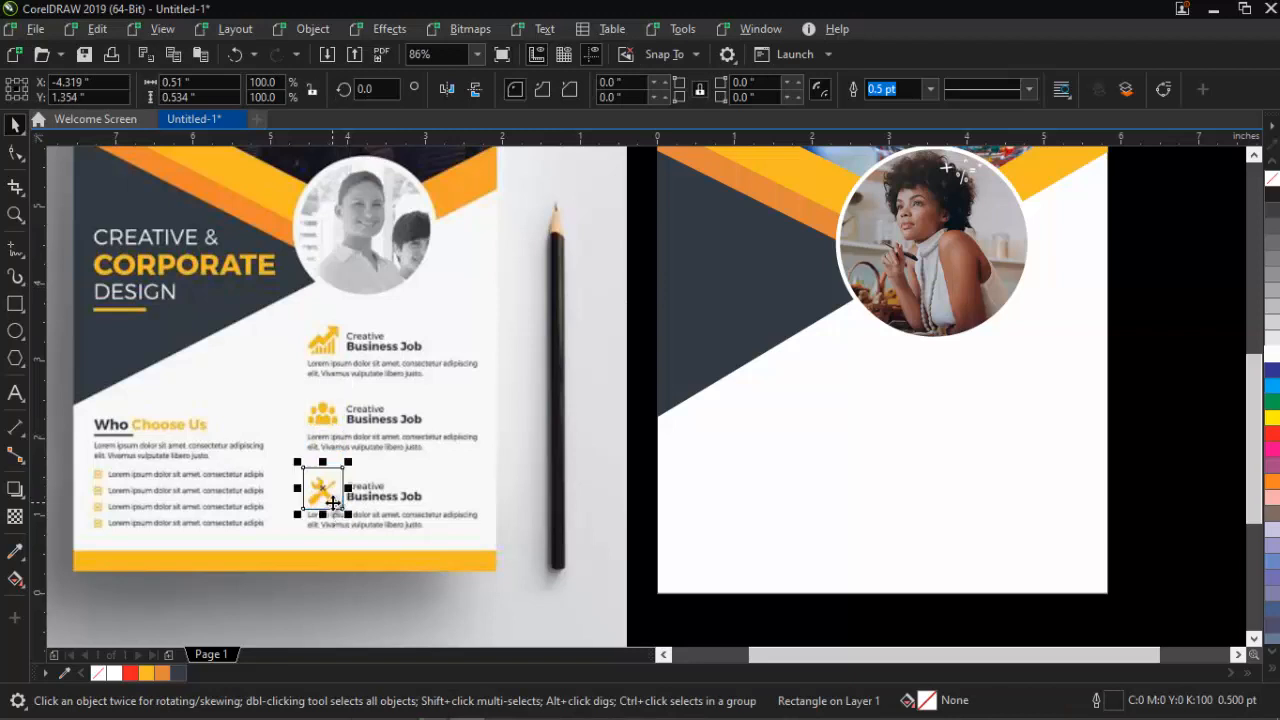
{"action": "left_click", "coordinate": [562, 378], "text": "shift"}
{"action": "left_click", "coordinate": [607, 90]}
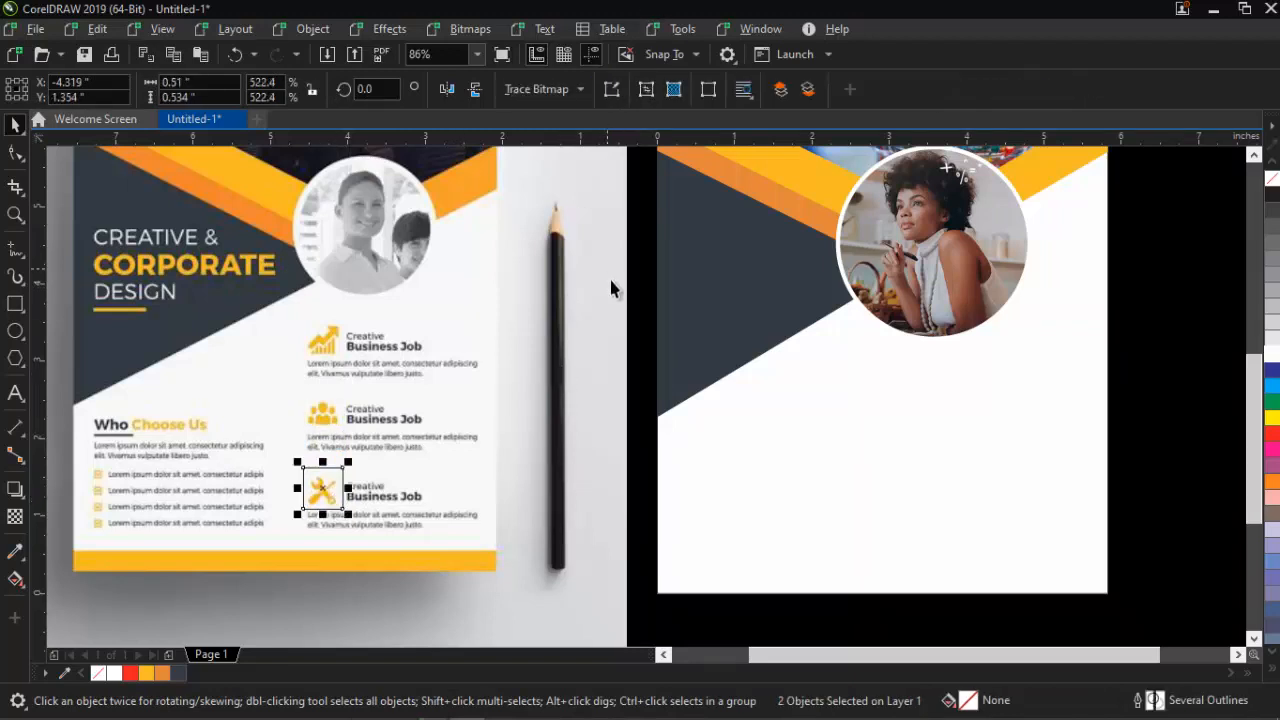
{"action": "key", "text": "Escape"}
{"action": "left_click", "coordinate": [328, 497]}
{"action": "key", "text": "Delete"}
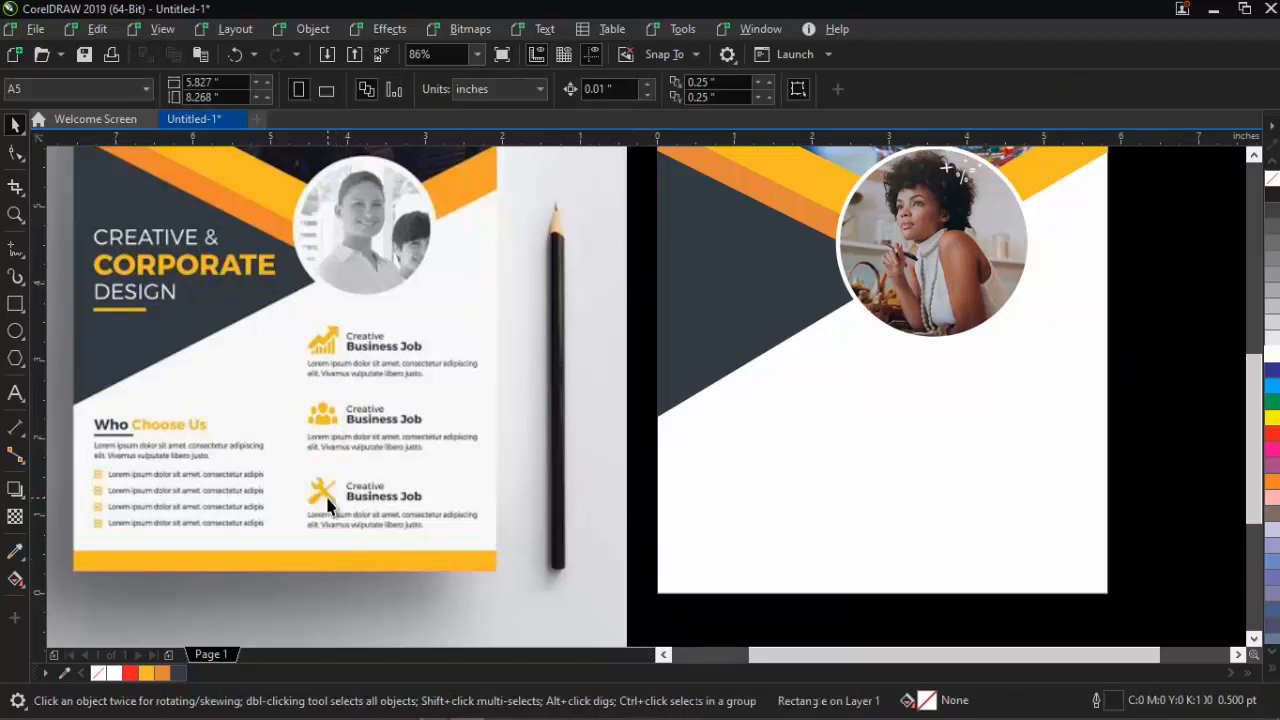
Move the three cropped icons into a column below the photo circle
{"action": "left_click_drag", "start_coordinate": [648, 248], "coordinate": [300, 516]}
{"action": "left_click_drag", "start_coordinate": [607, 390], "coordinate": [923, 469]}
{"action": "left_click", "coordinate": [1158, 312]}
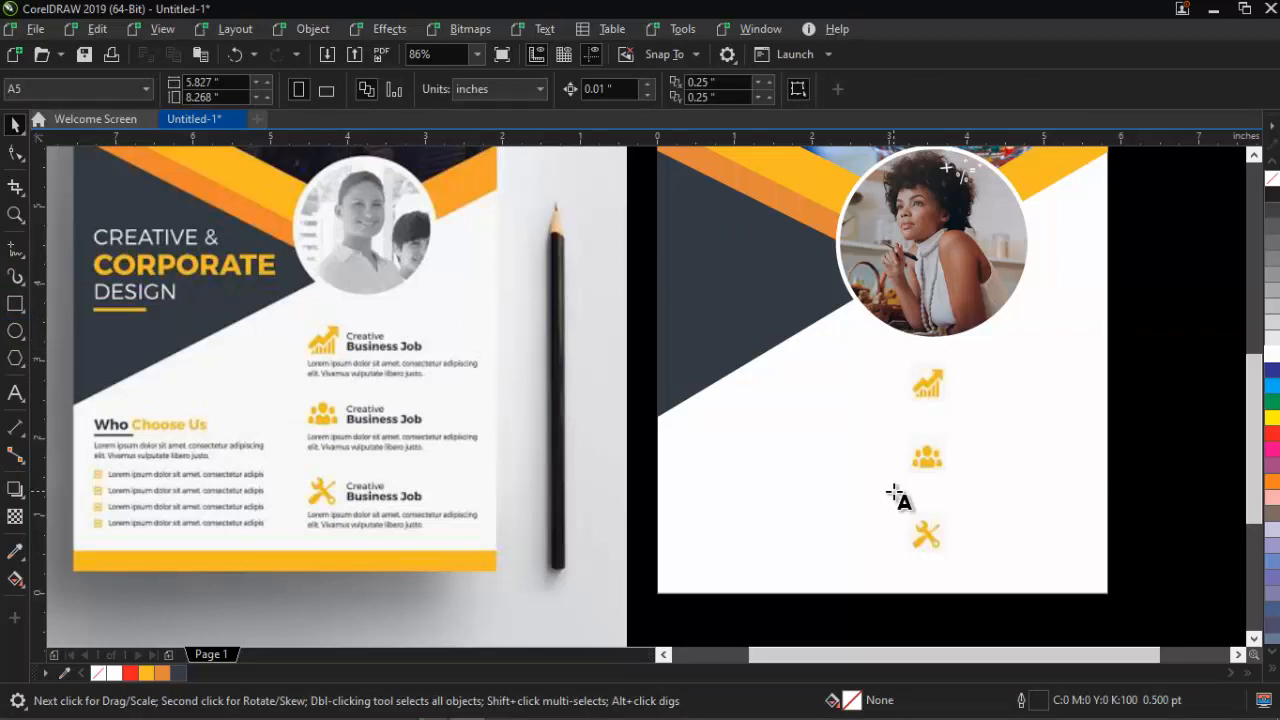
Type the heading 'Creative Business Job' beside the first icon
{"action": "key", "text": "F8"}
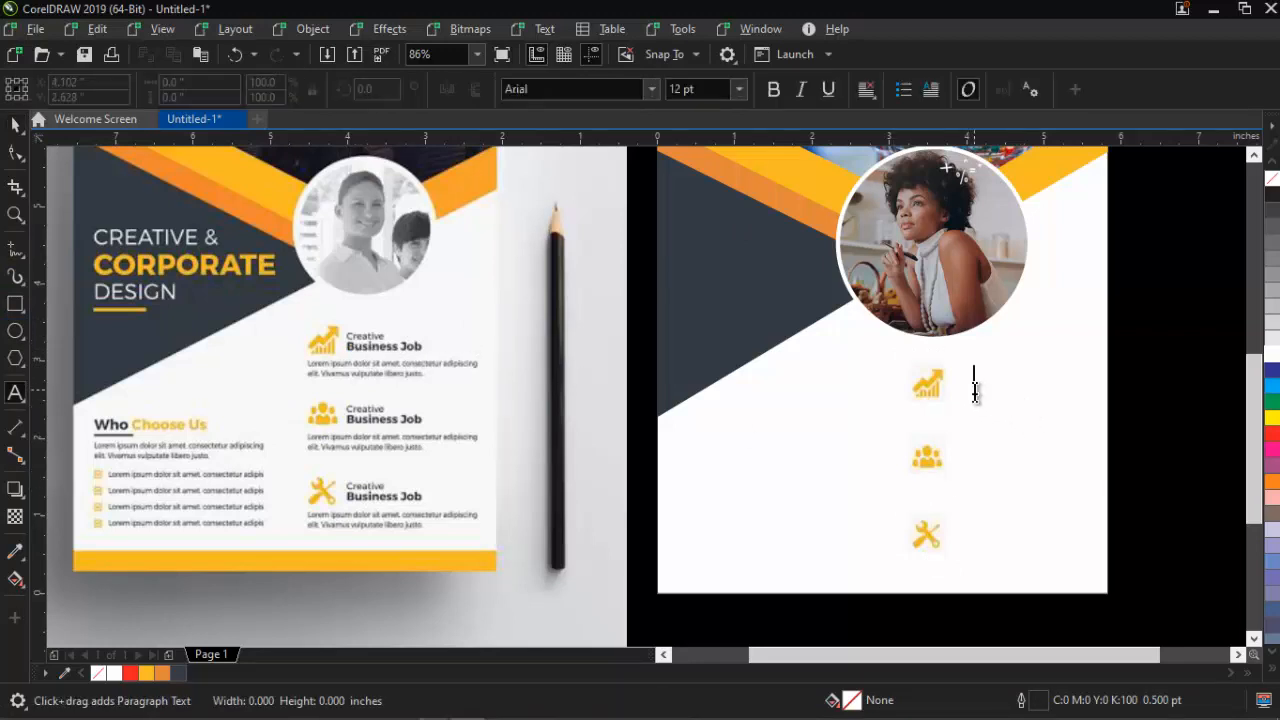
{"action": "left_click", "coordinate": [975, 390]}
{"action": "type", "text": "Ce"}
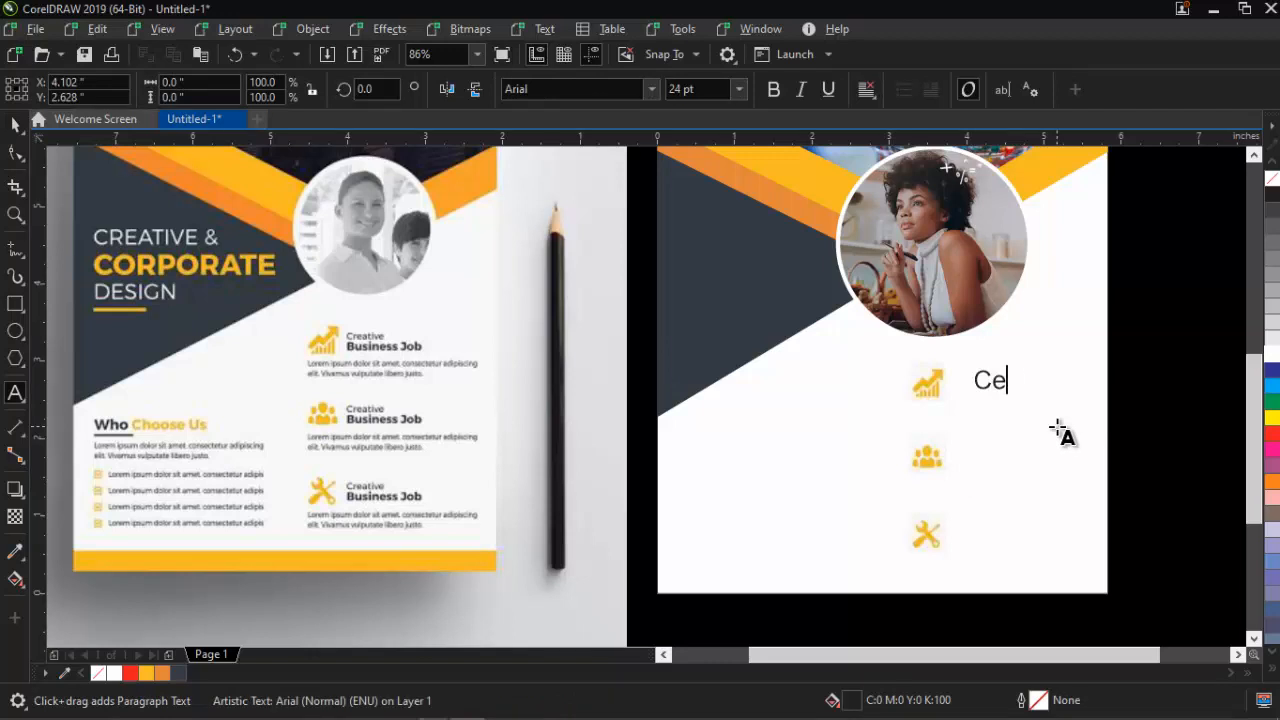
{"action": "type", "text": "reative"}
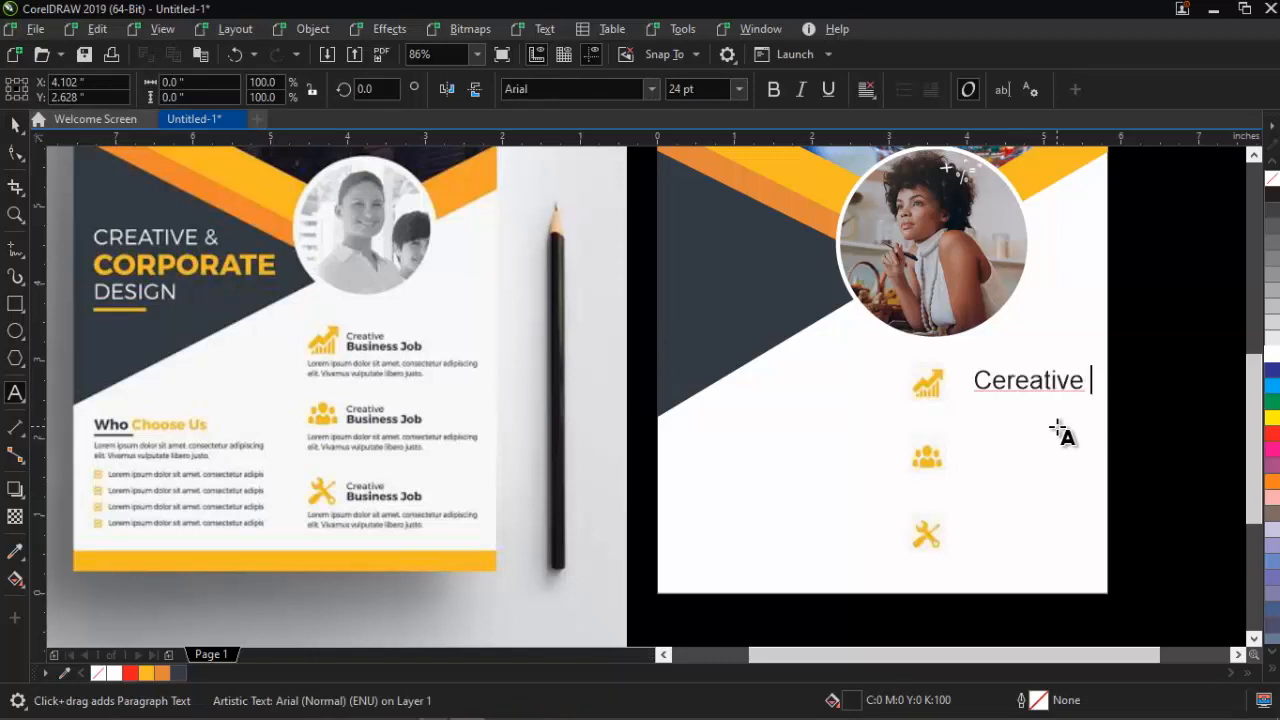
{"action": "key", "text": "BackSpace"}
{"action": "key", "text": "BackSpace"}
{"action": "key", "text": "BackSpace"}
{"action": "key", "text": "BackSpace"}
{"action": "key", "text": "BackSpace"}
{"action": "key", "text": "BackSpace"}
{"action": "key", "text": "BackSpace"}
{"action": "key", "text": "BackSpace"}
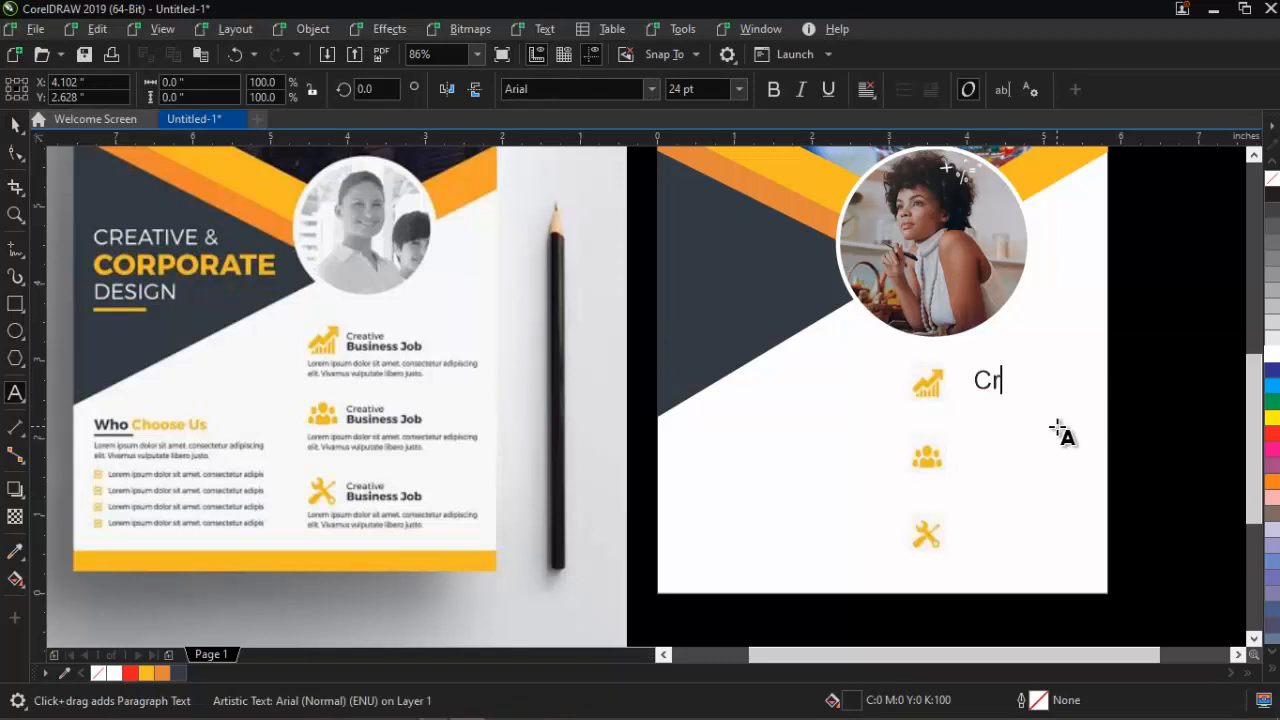
{"action": "type", "text": "eative "}
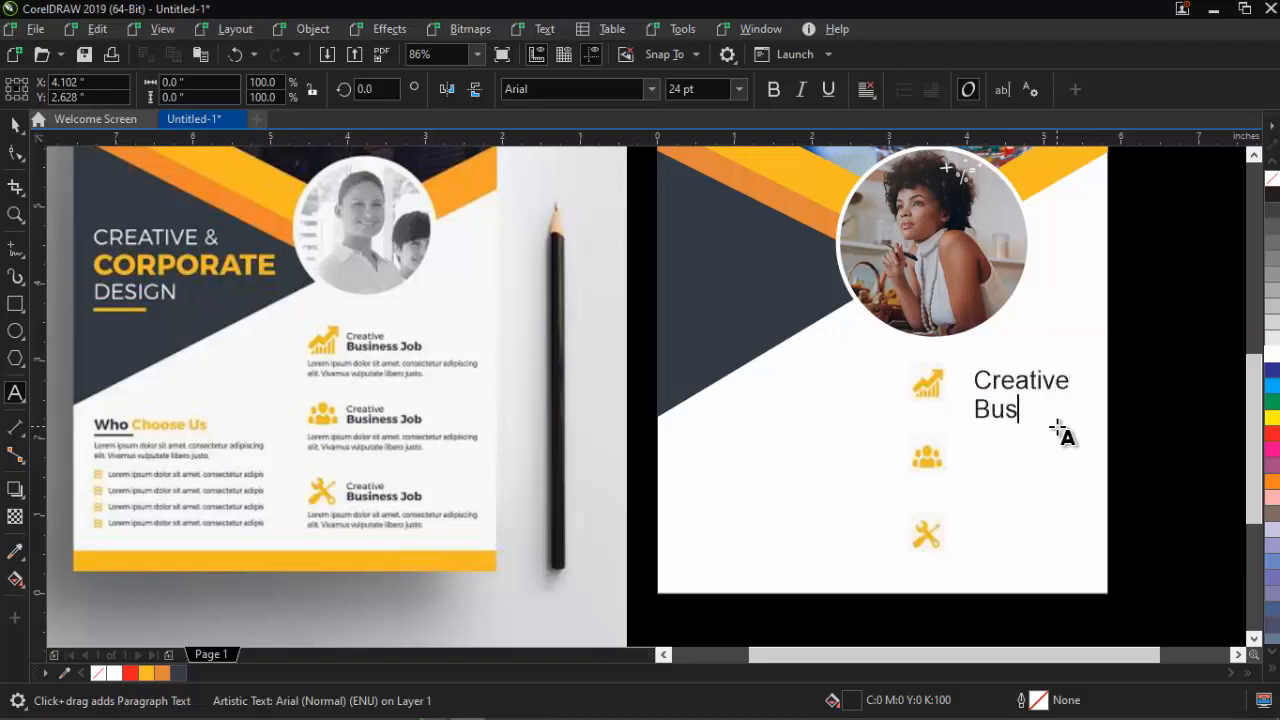
{"action": "type", "text": "Business Jo"}
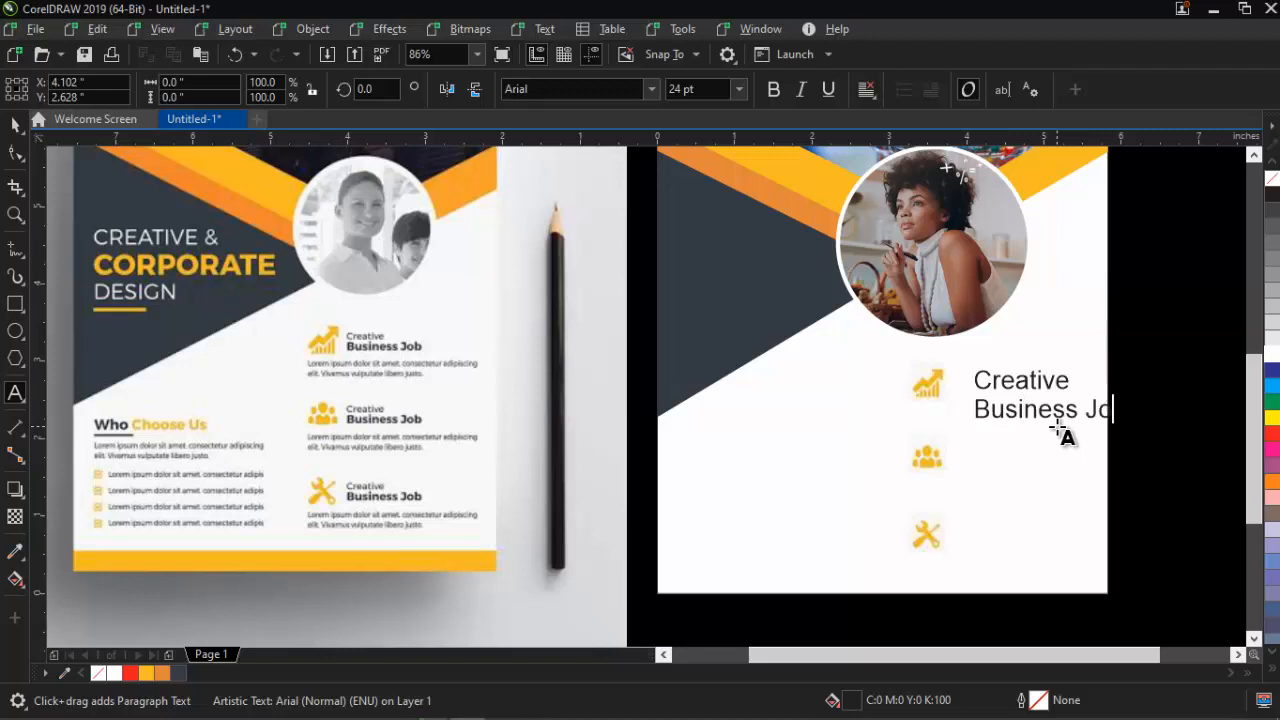
{"action": "type", "text": "b"}
{"action": "key", "text": "ctrl+space"}
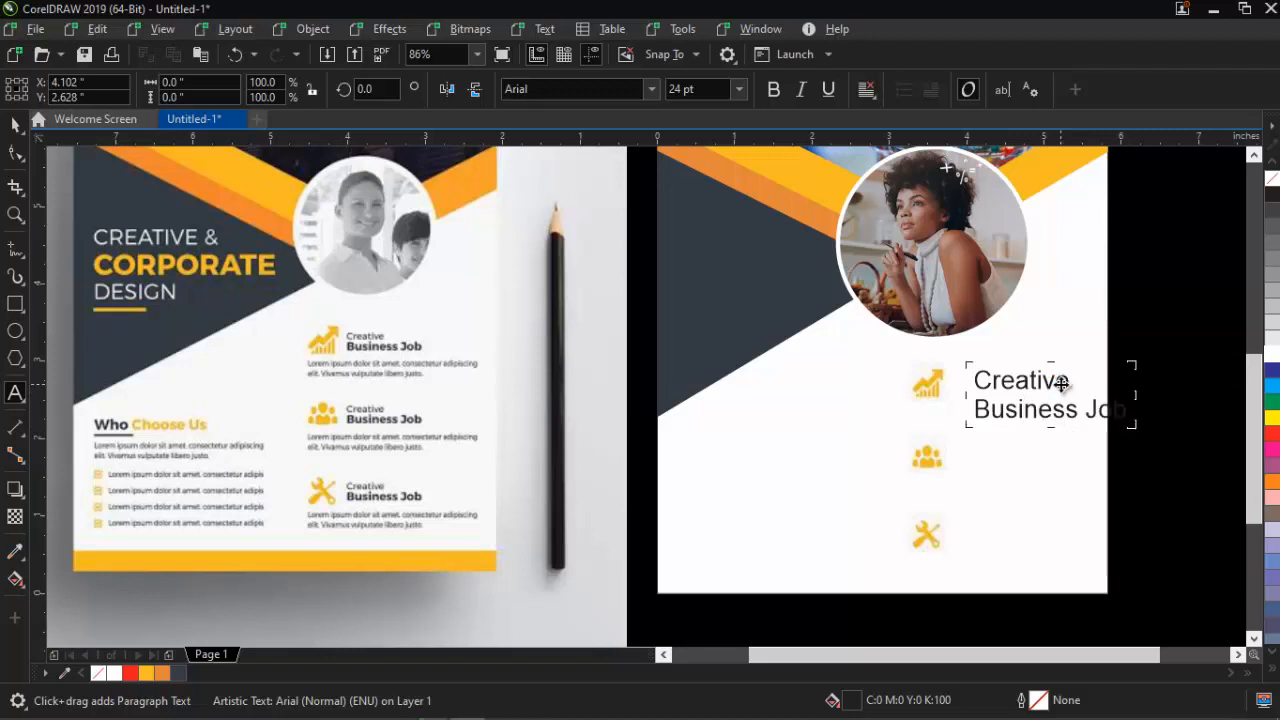
Set the heading to 12 pt Campton Light DEMO and fit it beside the chart icon
{"action": "left_click", "coordinate": [1137, 436]}
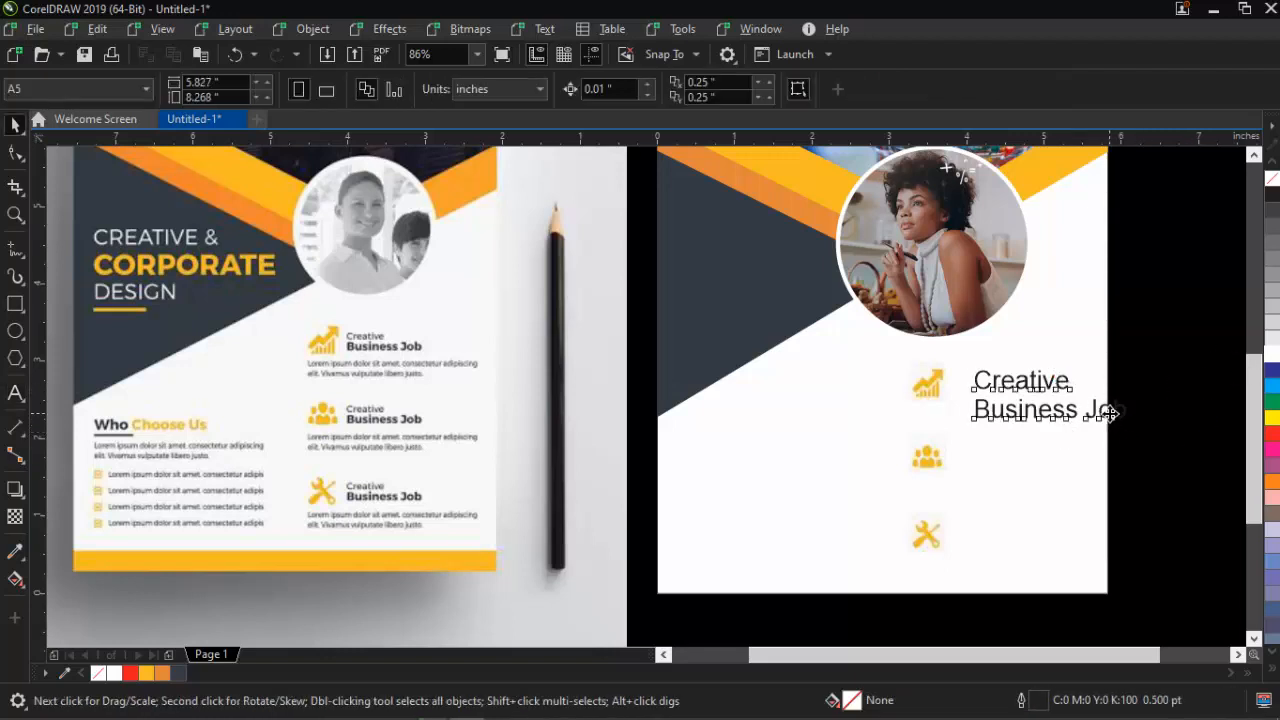
{"action": "left_click", "coordinate": [1135, 427]}
{"action": "left_click_drag", "start_coordinate": [1137, 427], "coordinate": [1037, 402]}
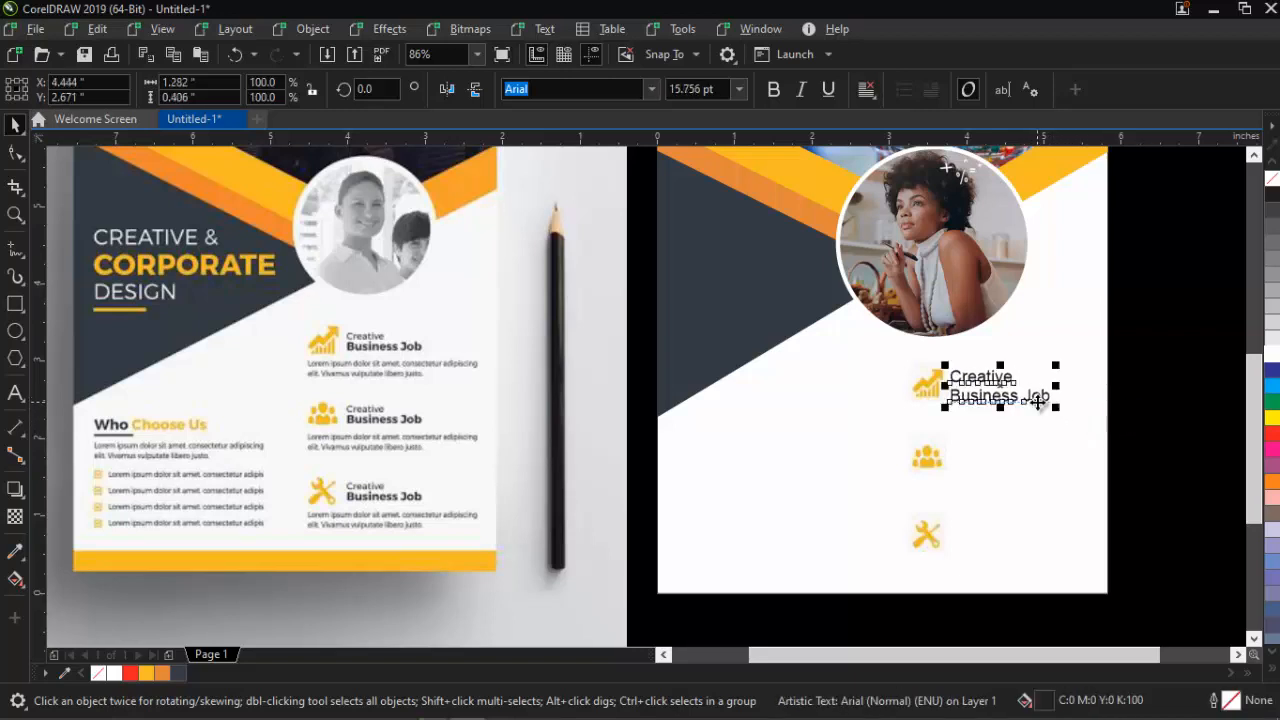
{"action": "left_click", "coordinate": [741, 89]}
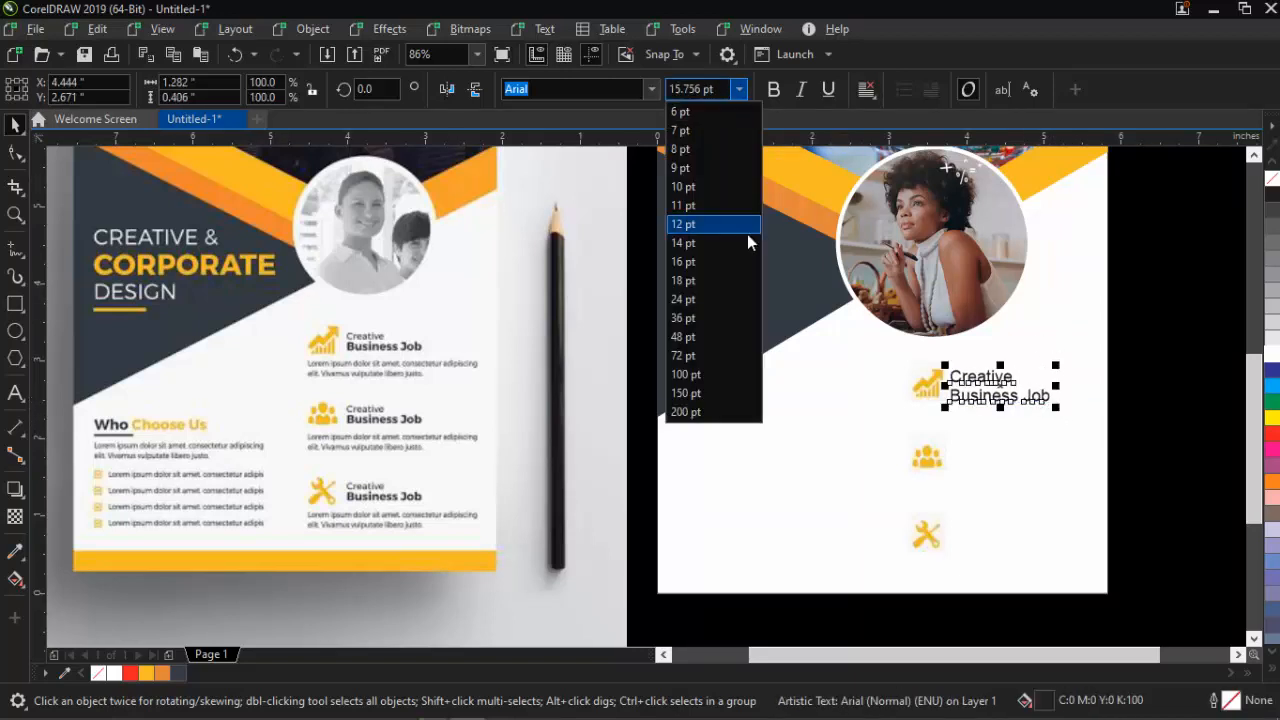
{"action": "left_click", "coordinate": [748, 221]}
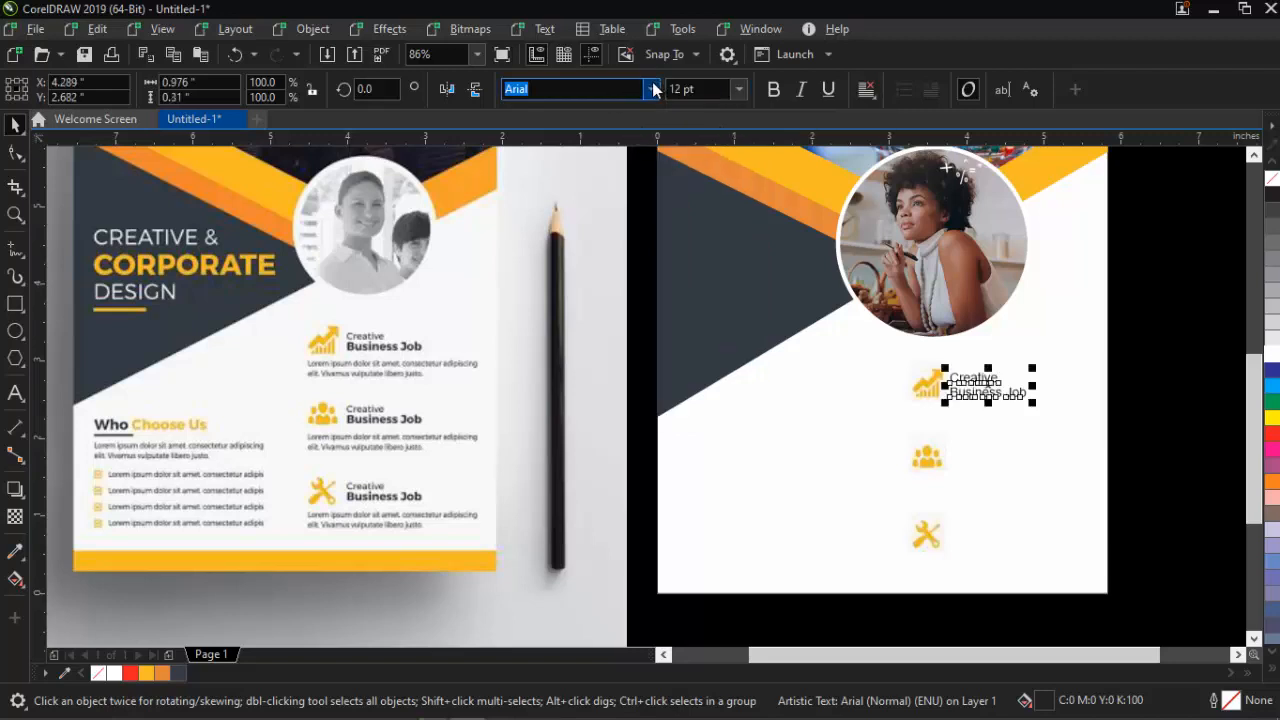
{"action": "left_click", "coordinate": [652, 89]}
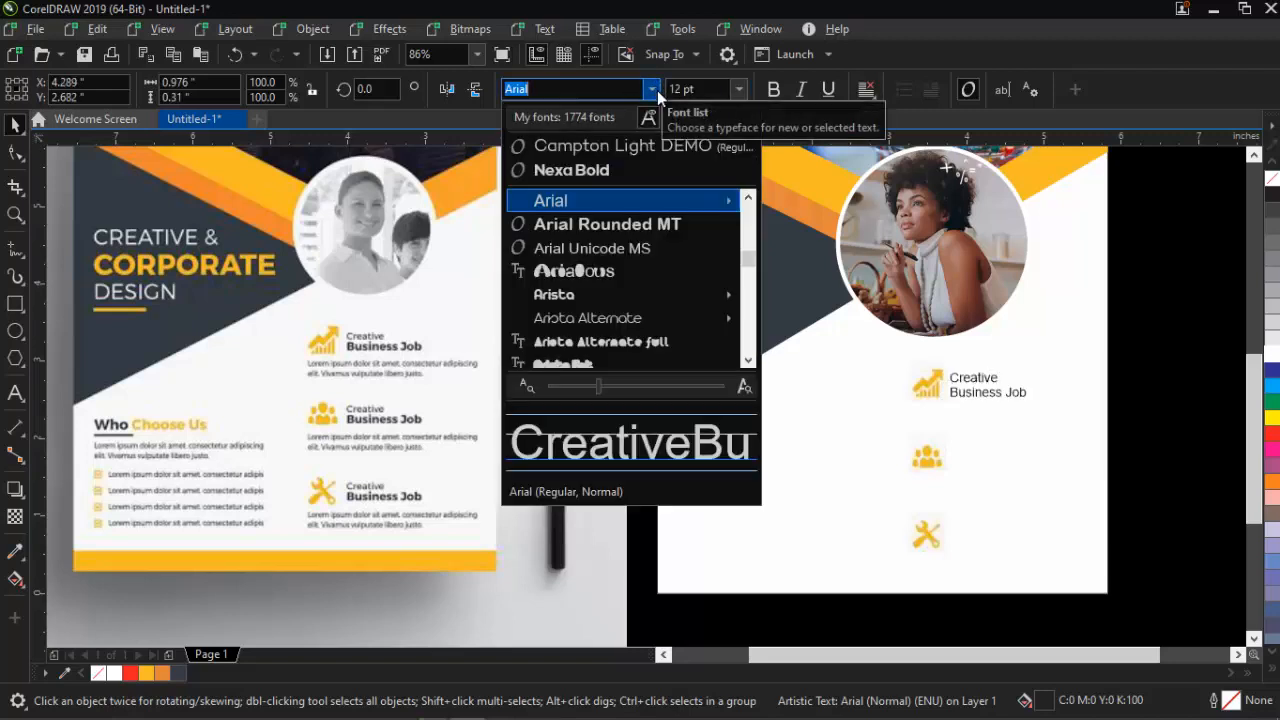
{"action": "left_click", "coordinate": [628, 146]}
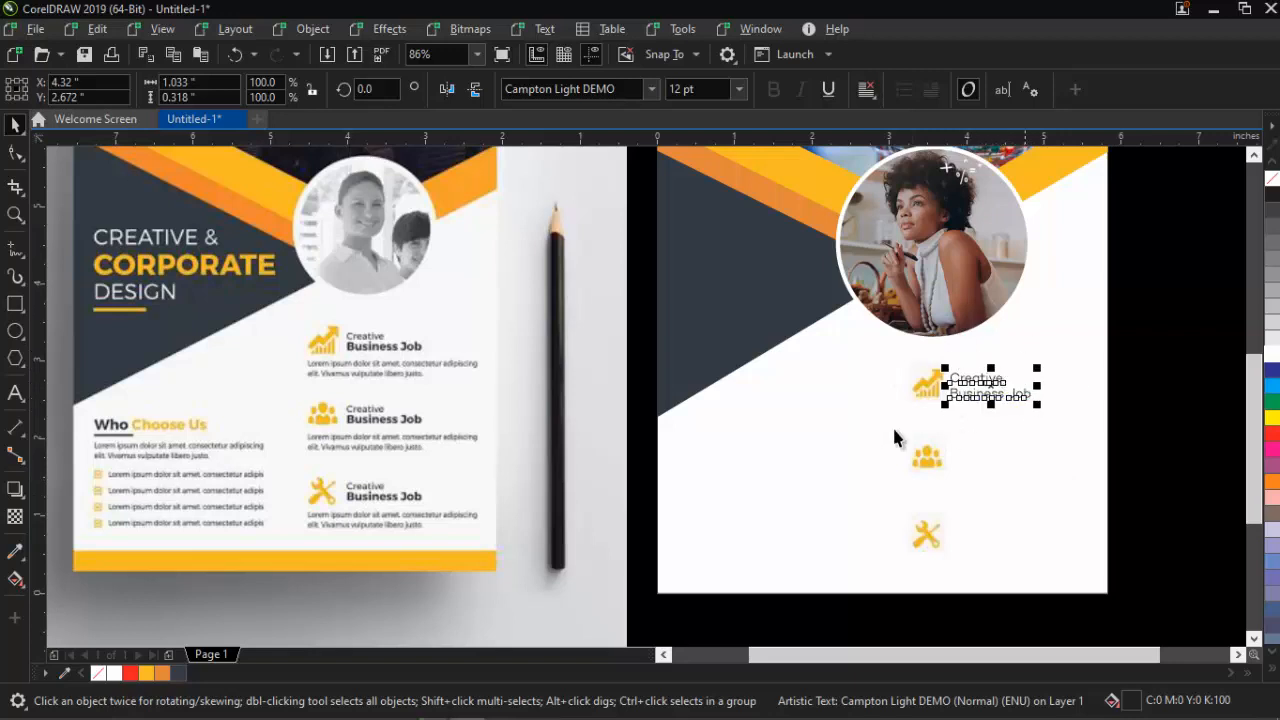
Break the heading into separate lines and set 'Business Job' in Nexa Bold
{"action": "key", "text": "ctrl+k"}
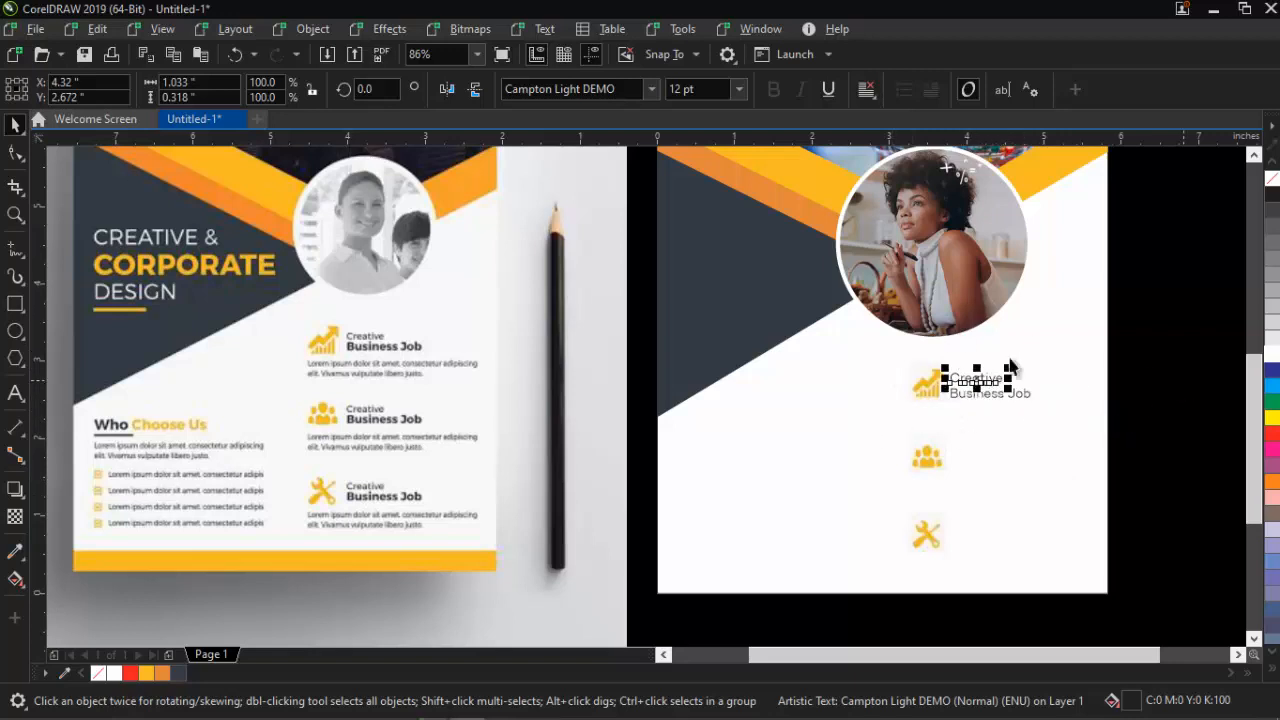
{"action": "left_click", "coordinate": [1020, 397]}
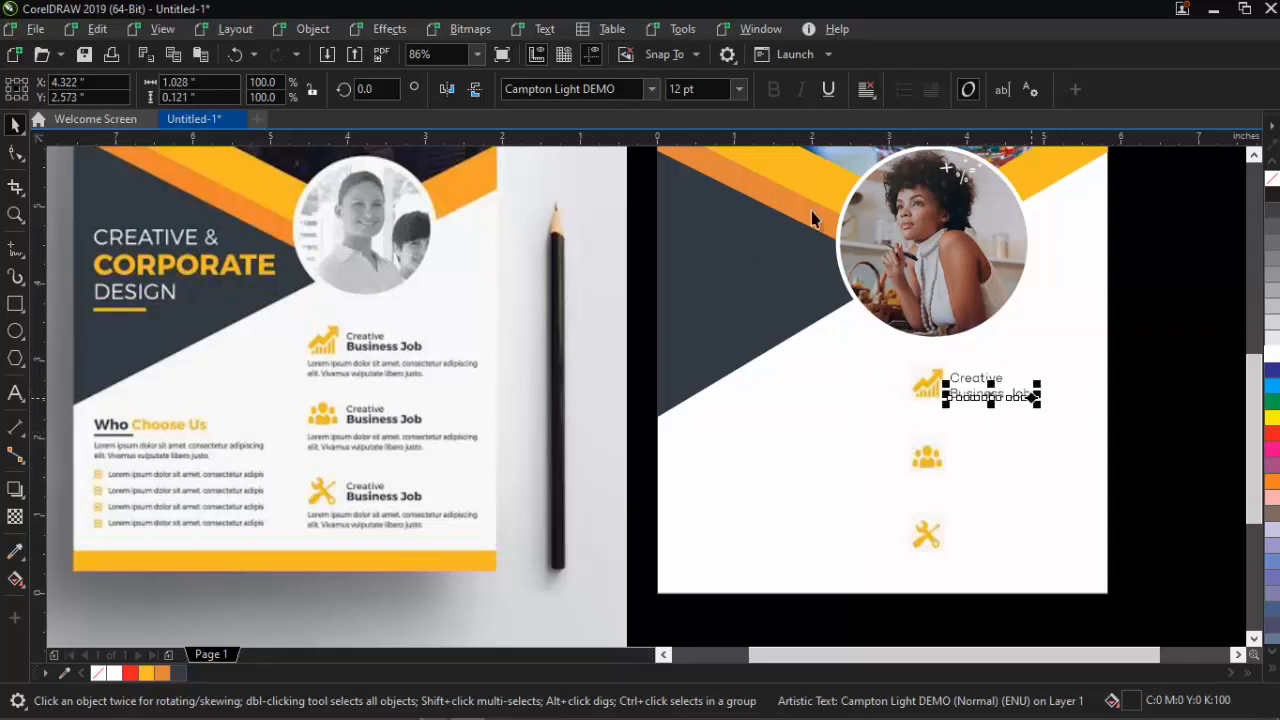
{"action": "left_click", "coordinate": [647, 89]}
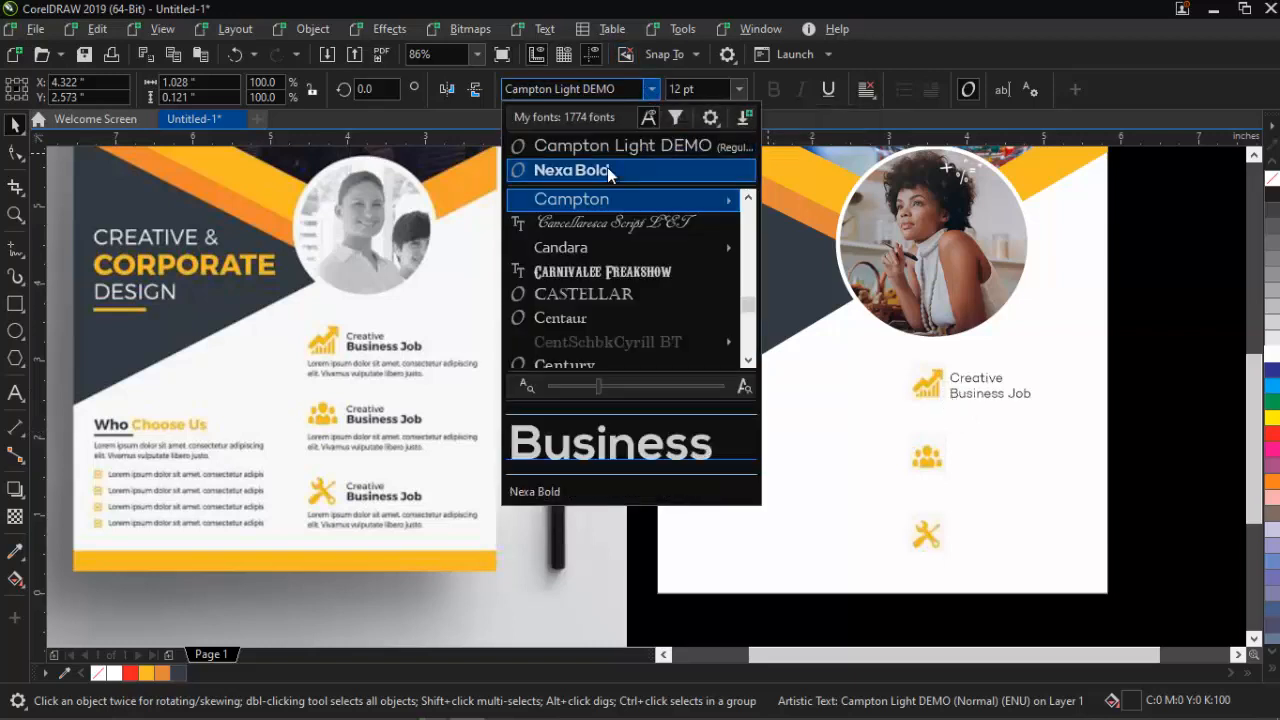
{"action": "left_click", "coordinate": [607, 169]}
{"action": "left_click", "coordinate": [1186, 391]}
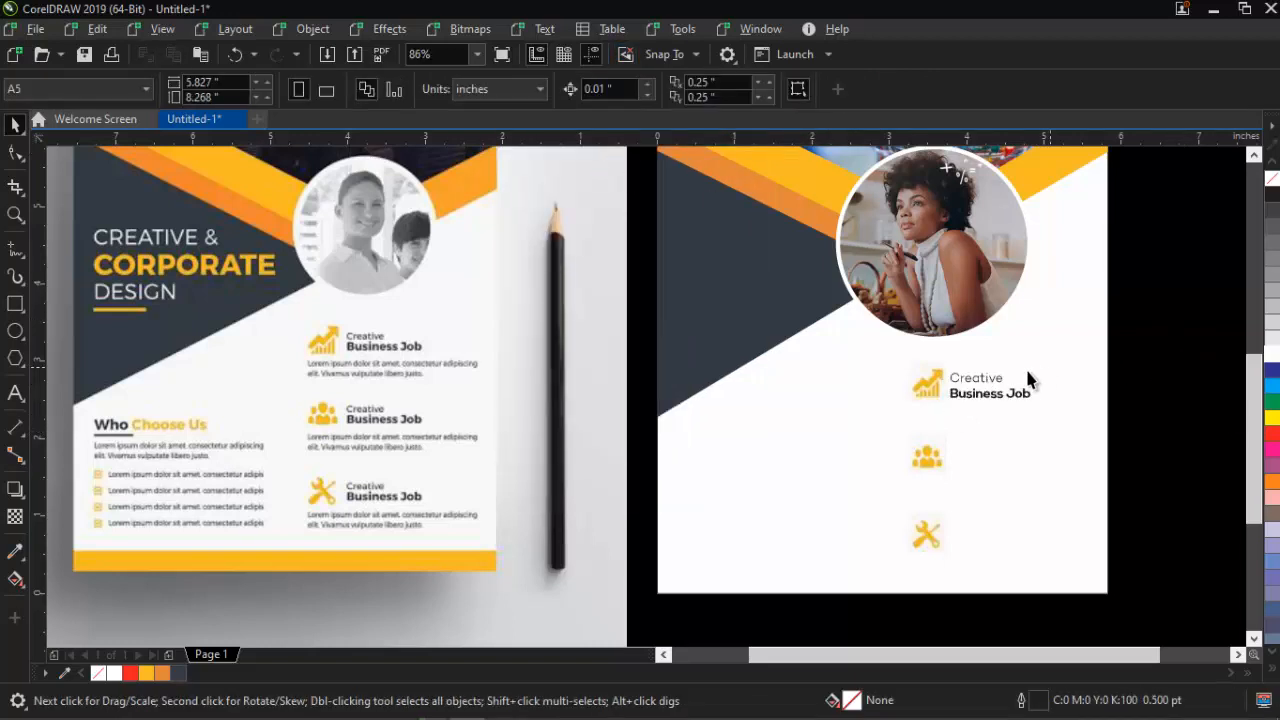
Reduce the 'Creative' line to 10 pt
{"action": "left_click", "coordinate": [969, 405]}
{"action": "left_click", "coordinate": [987, 397]}
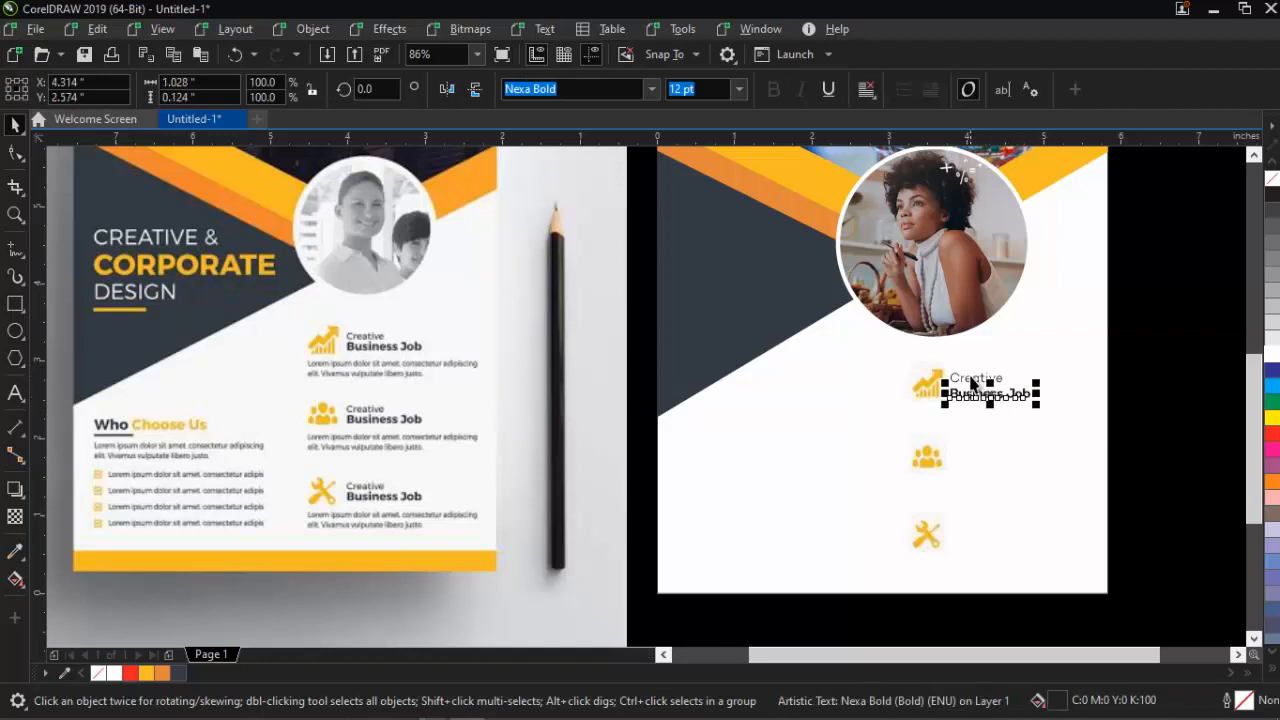
{"action": "left_click", "coordinate": [966, 378]}
{"action": "left_click", "coordinate": [968, 380]}
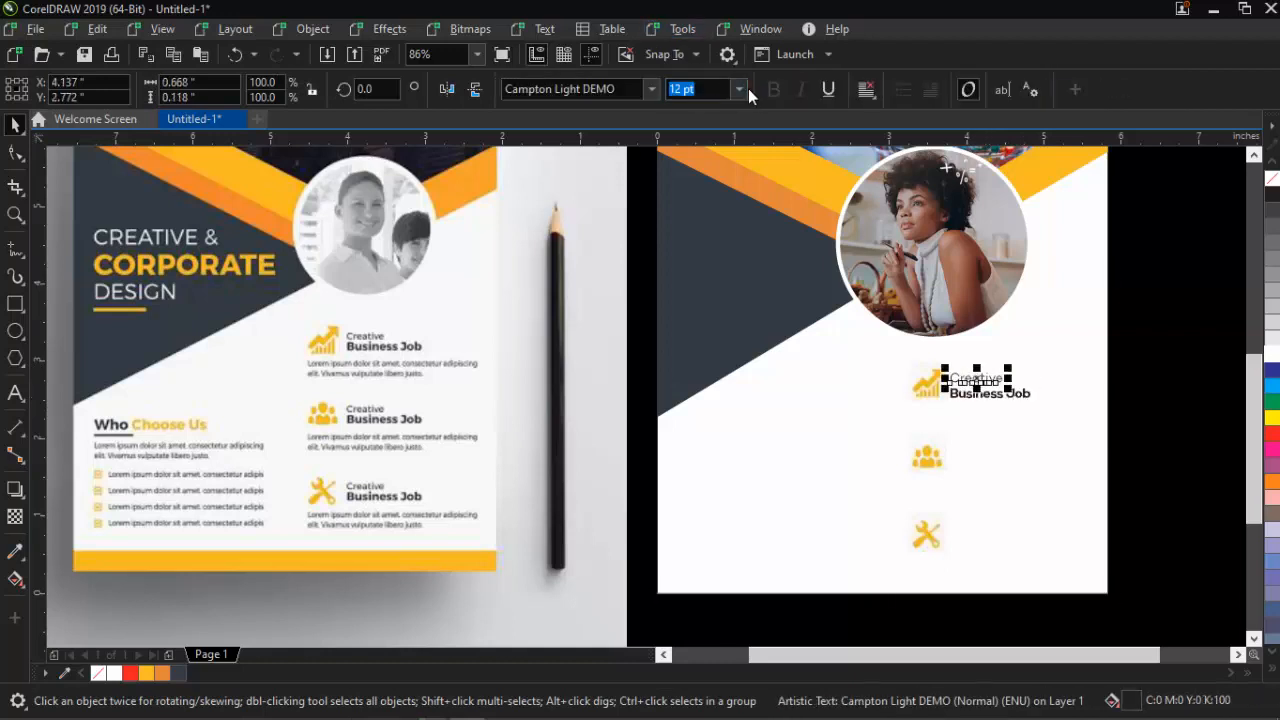
{"action": "left_click", "coordinate": [741, 89]}
{"action": "type", "text": "10"}
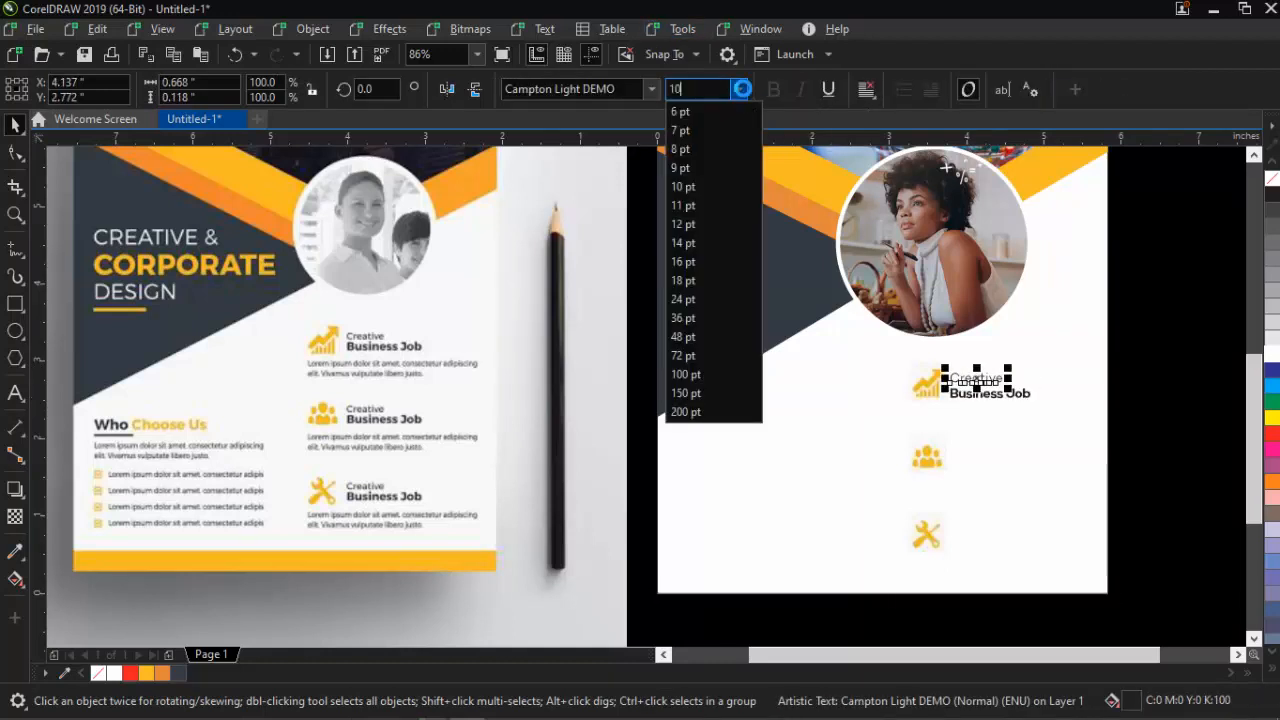
{"action": "key", "text": "Return"}
Group the 'Creative' and 'Business Job' texts into one heading
{"action": "left_click", "coordinate": [1040, 371]}
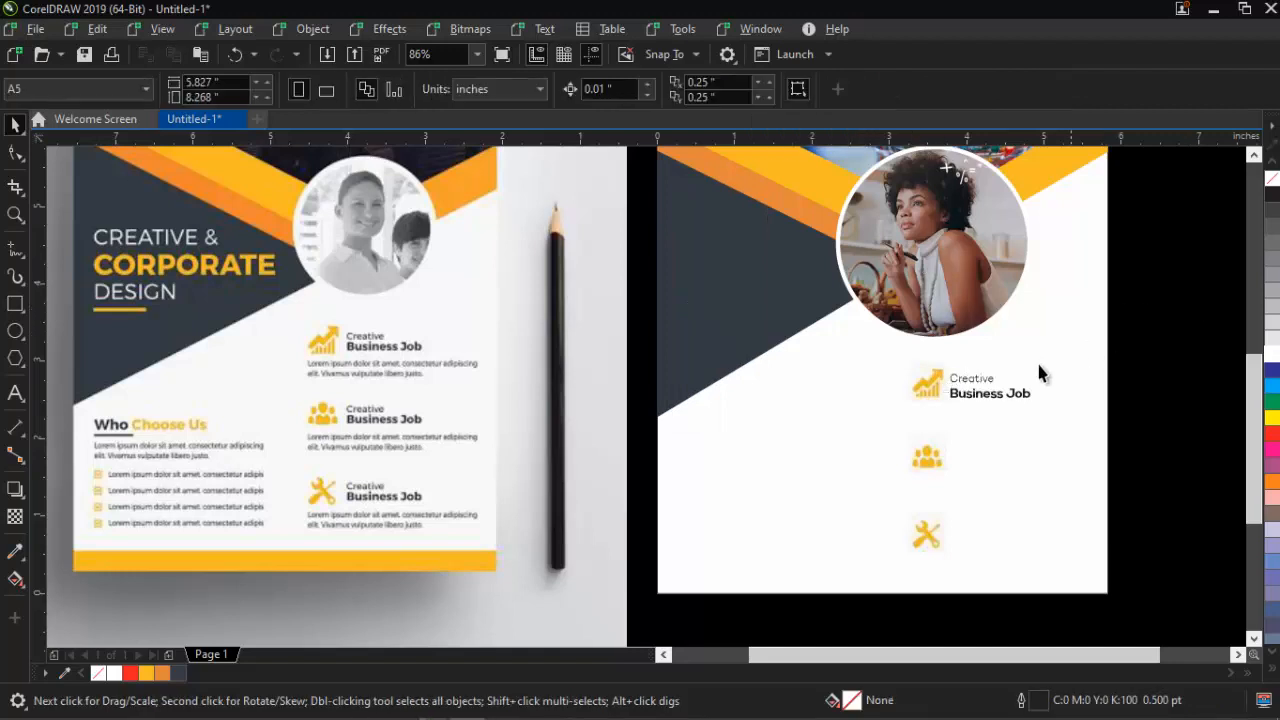
{"action": "left_click", "coordinate": [995, 395]}
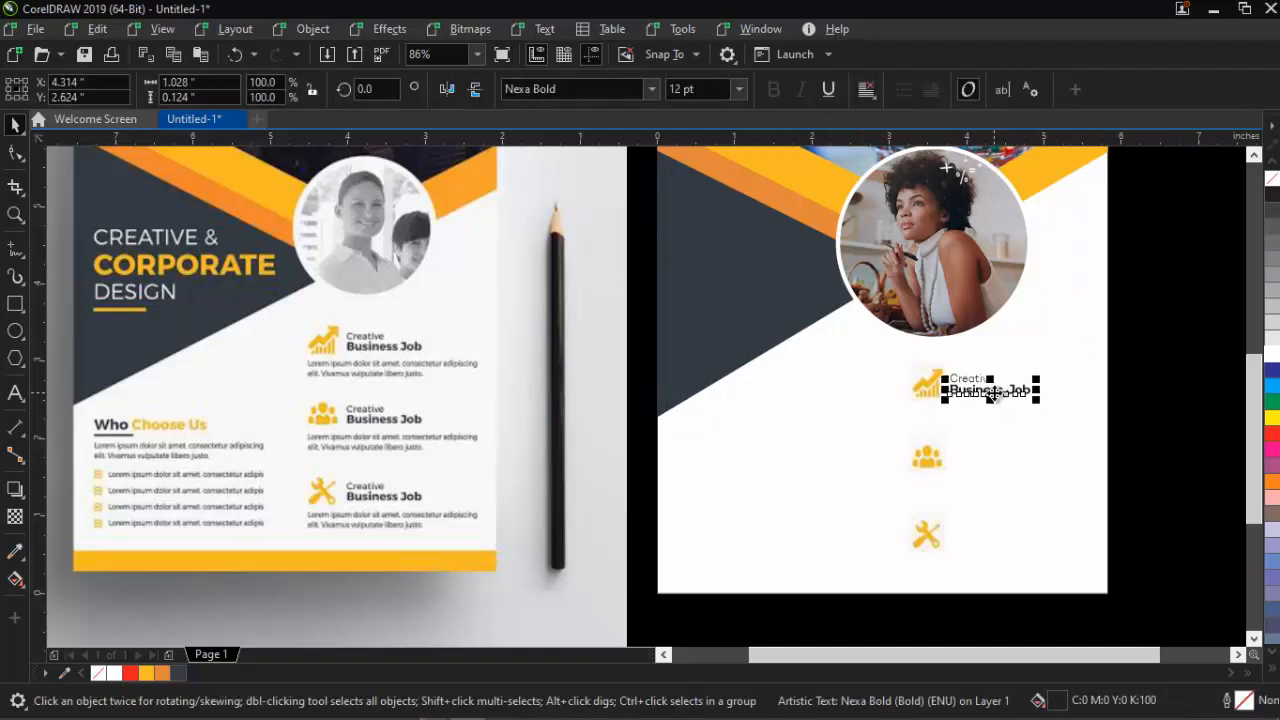
{"action": "left_click_drag", "start_coordinate": [1163, 341], "coordinate": [940, 424]}
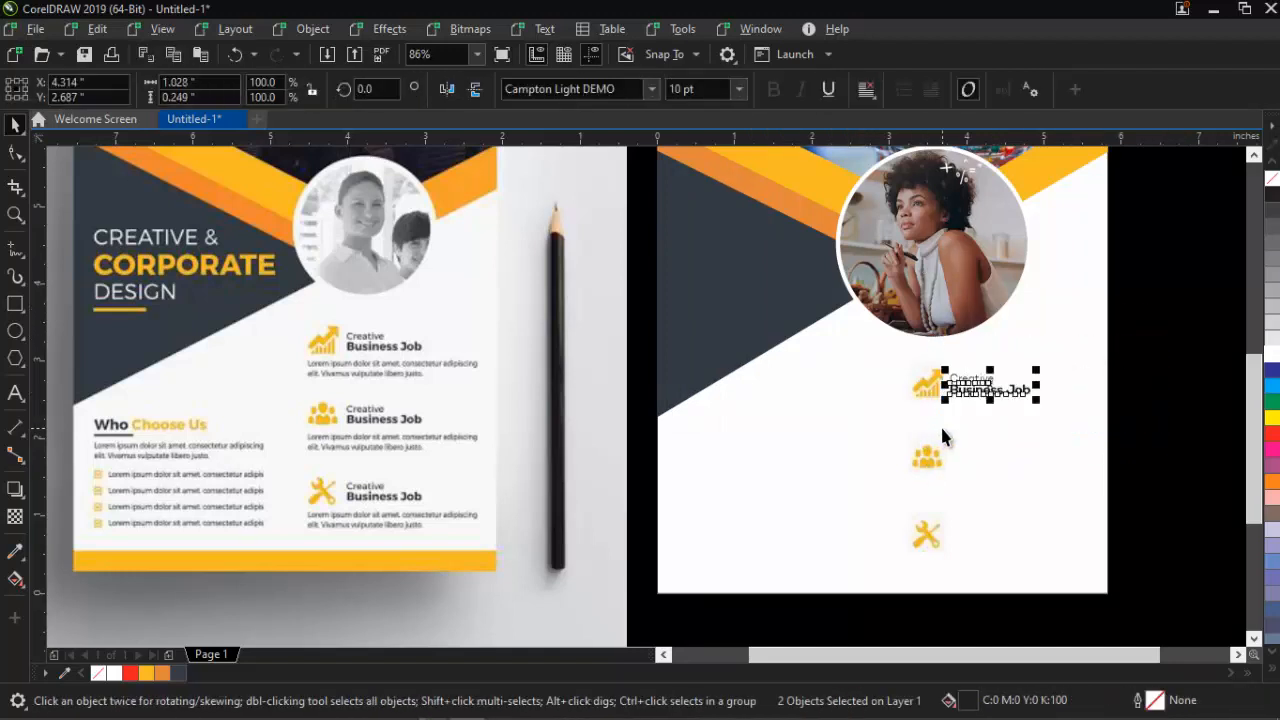
{"action": "key", "text": "ctrl+g"}
{"action": "left_click", "coordinate": [980, 425]}
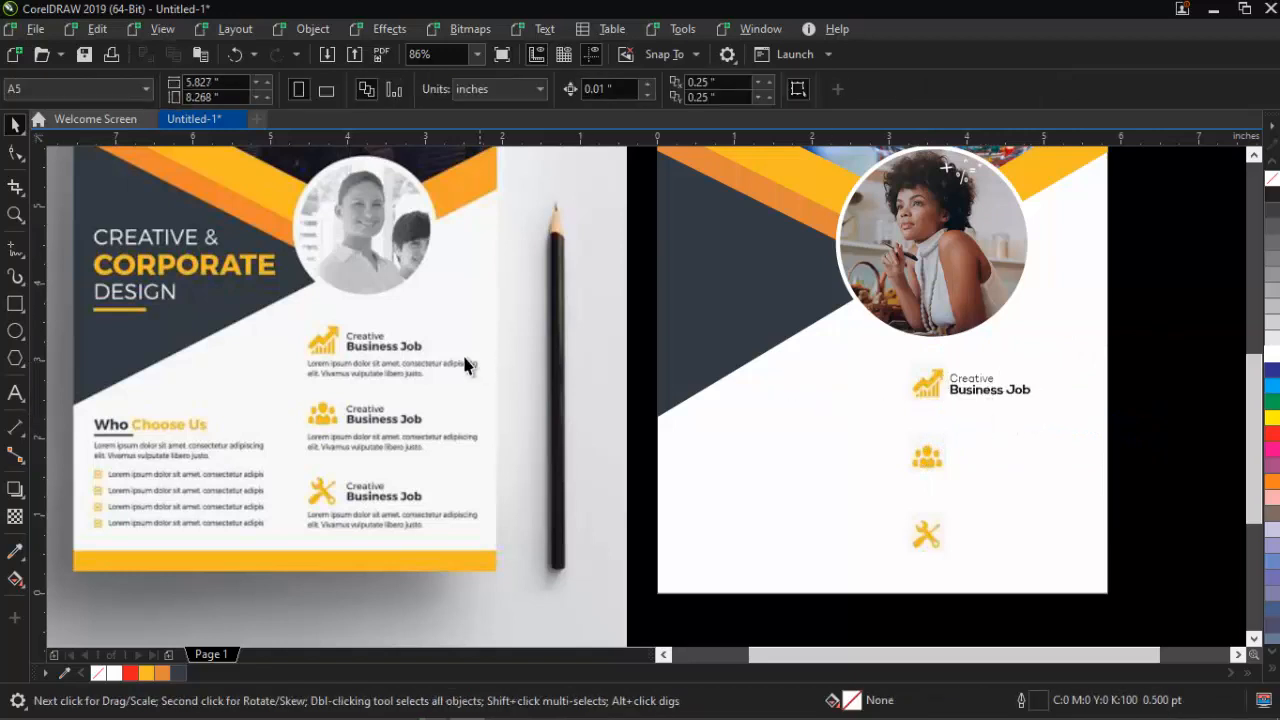
Place a copy of the 'Creative' text below the 'Business Job' heading
{"action": "left_click", "coordinate": [965, 378]}
{"action": "key", "text": "Escape"}
{"action": "left_click_drag", "start_coordinate": [967, 389], "coordinate": [936, 410]}
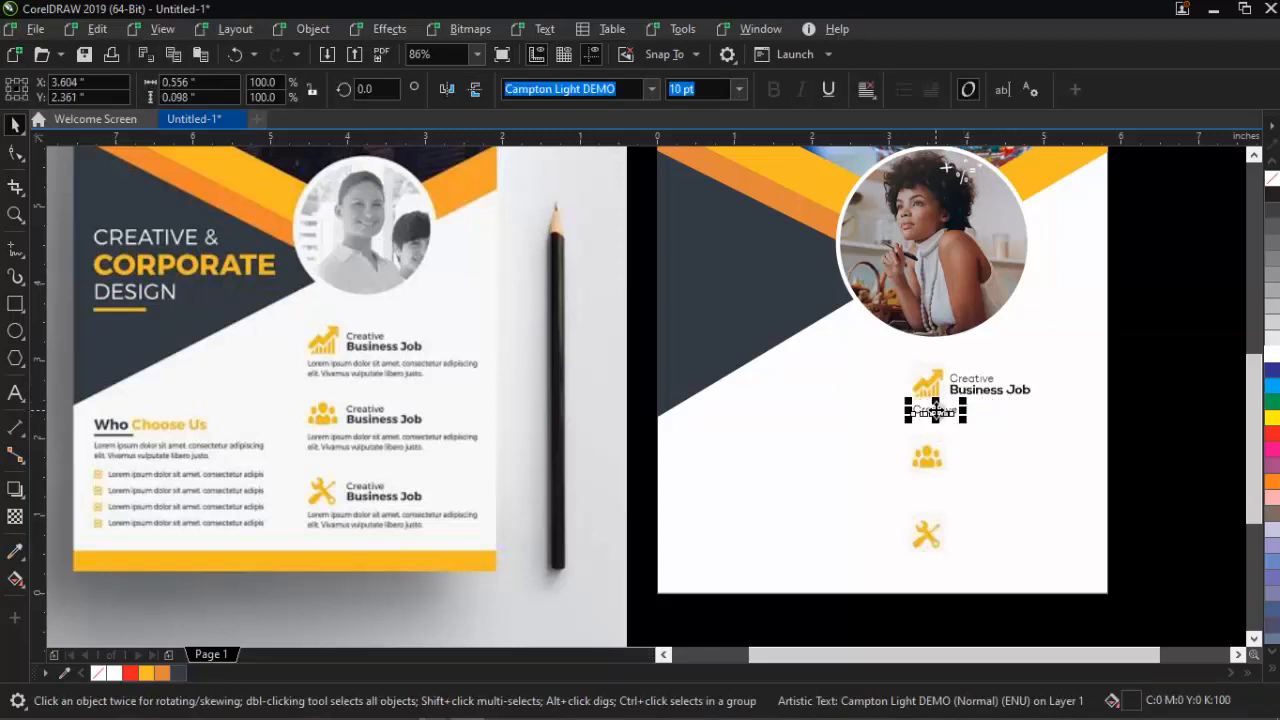
{"action": "left_click", "coordinate": [936, 410]}
Rewrite the copy as 'I am learning design and I wish to be better' over two lines
{"action": "key", "text": "F8"}
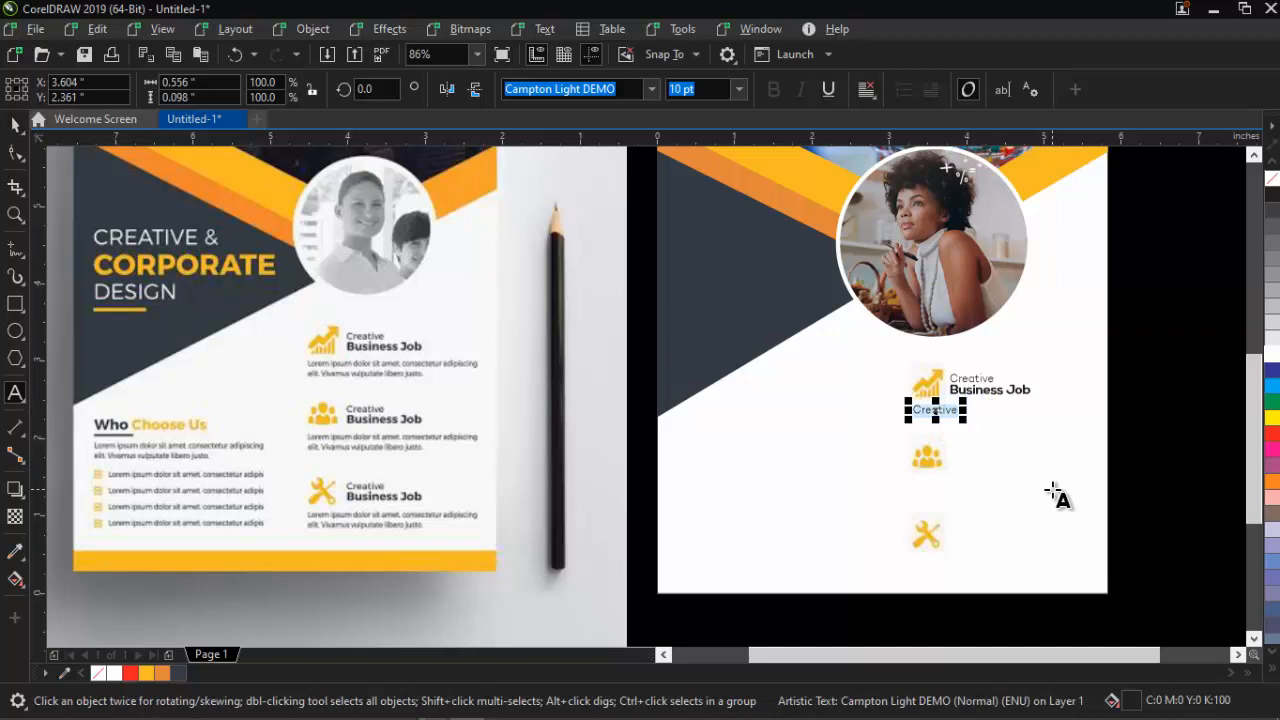
{"action": "key", "text": "BackSpace"}
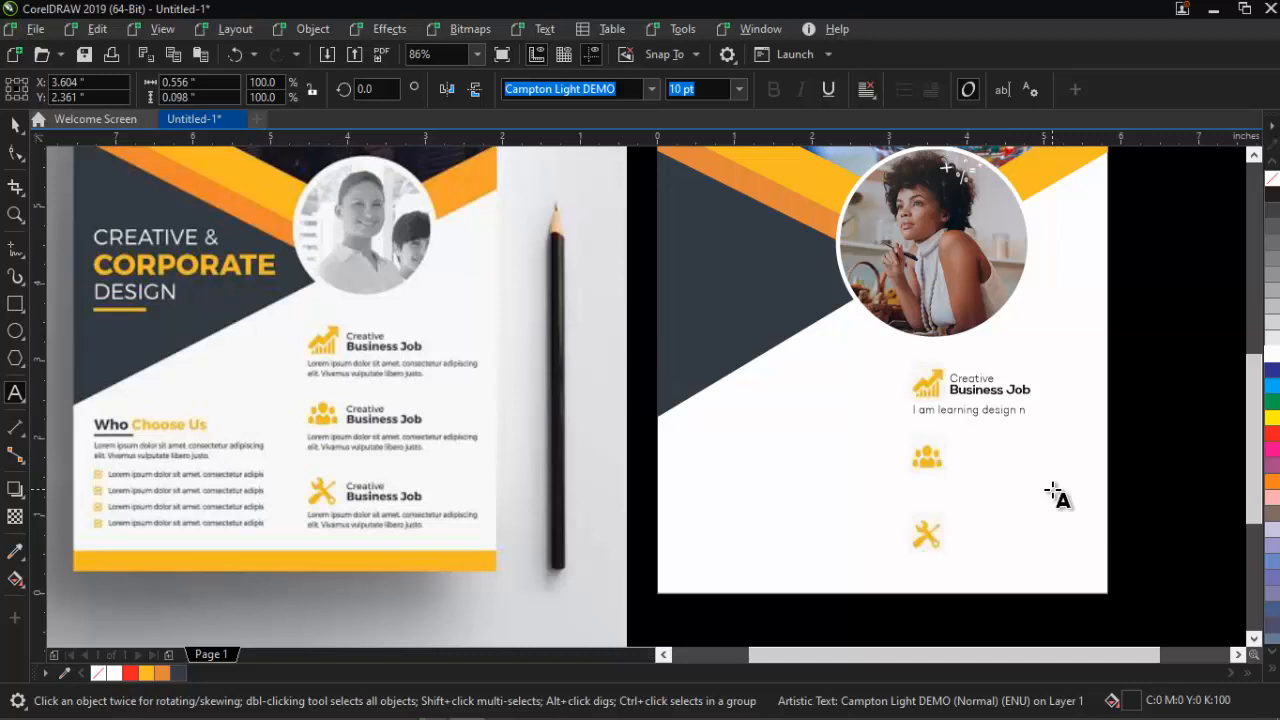
{"action": "type", "text": "I wish"}
{"action": "left_click", "coordinate": [1072, 410]}
{"action": "key", "text": "Return"}
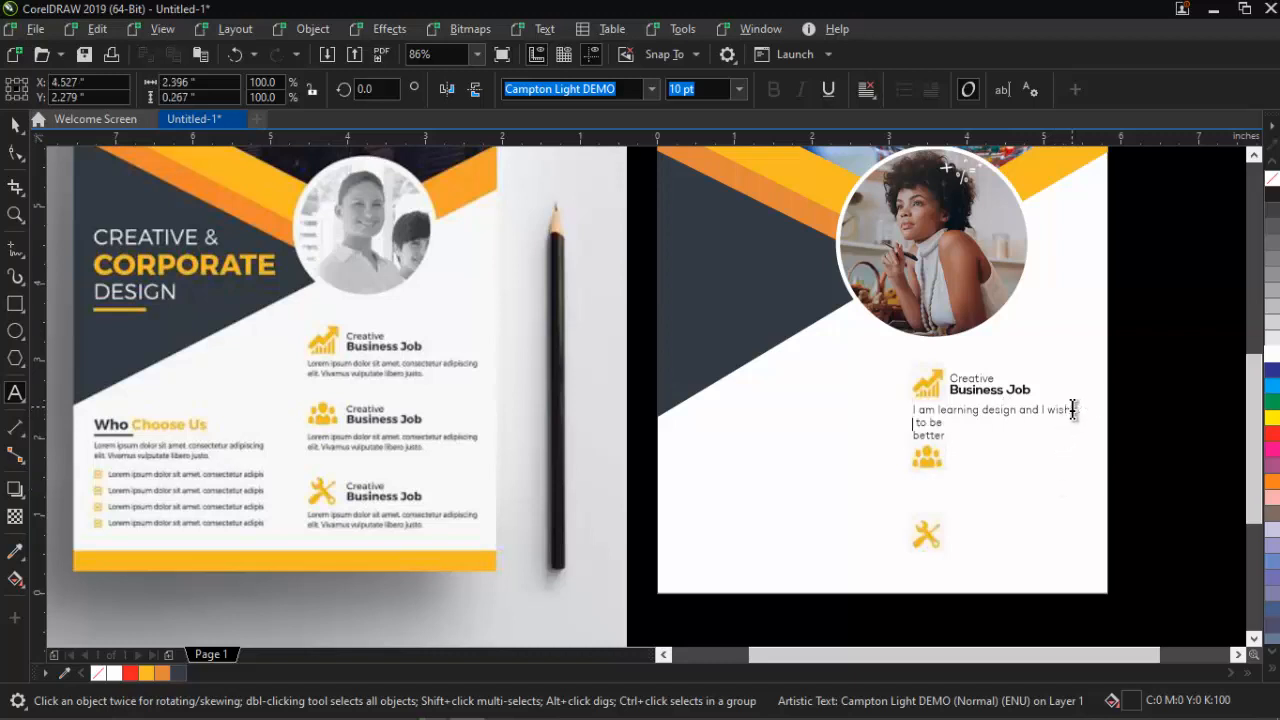
{"action": "key", "text": "Delete"}
{"action": "key", "text": "Delete"}
{"action": "key", "text": "ctrl+space"}
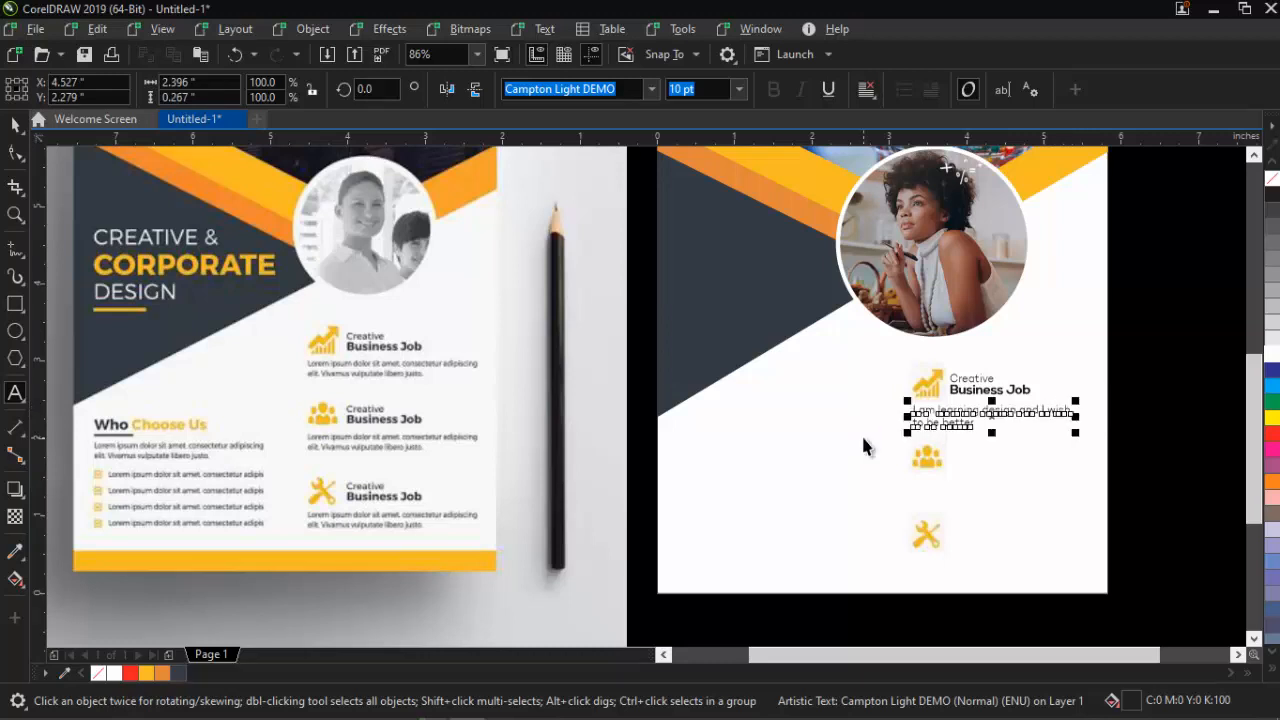
{"action": "left_click", "coordinate": [1197, 358]}
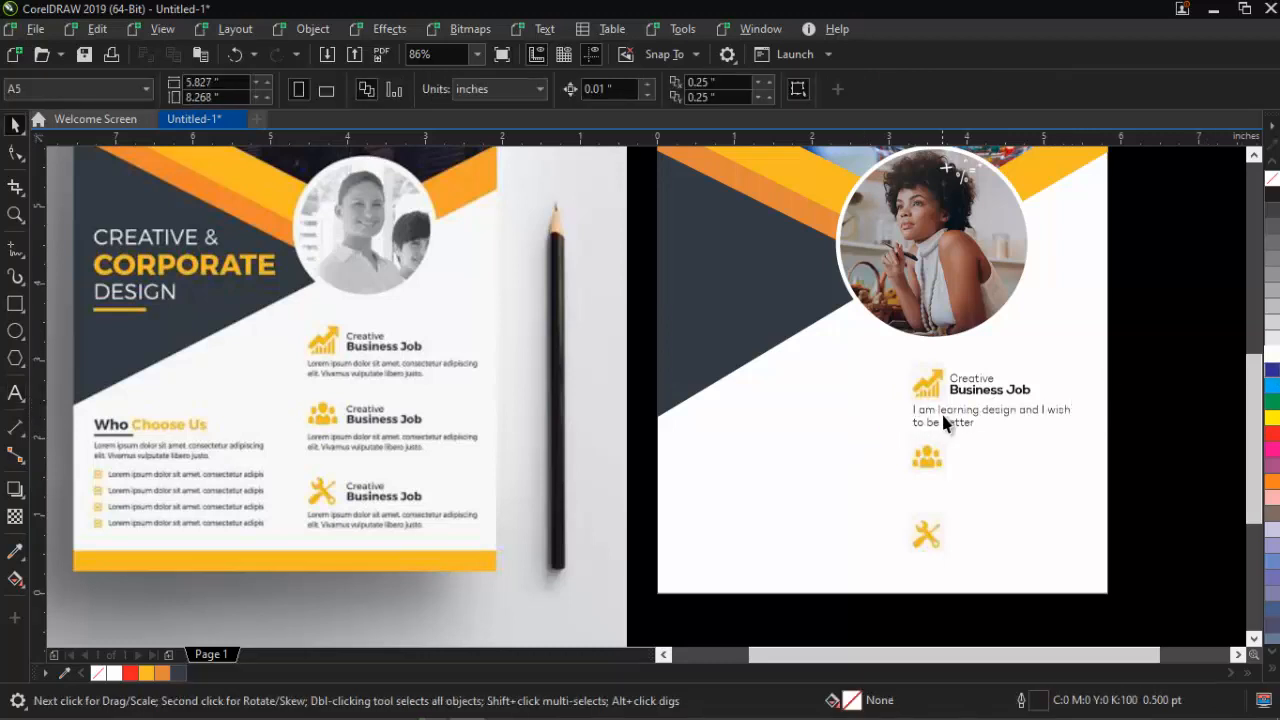
Group the heading texts and the description into a single feature block
{"action": "left_click", "coordinate": [946, 420]}
{"action": "left_click", "coordinate": [973, 379]}
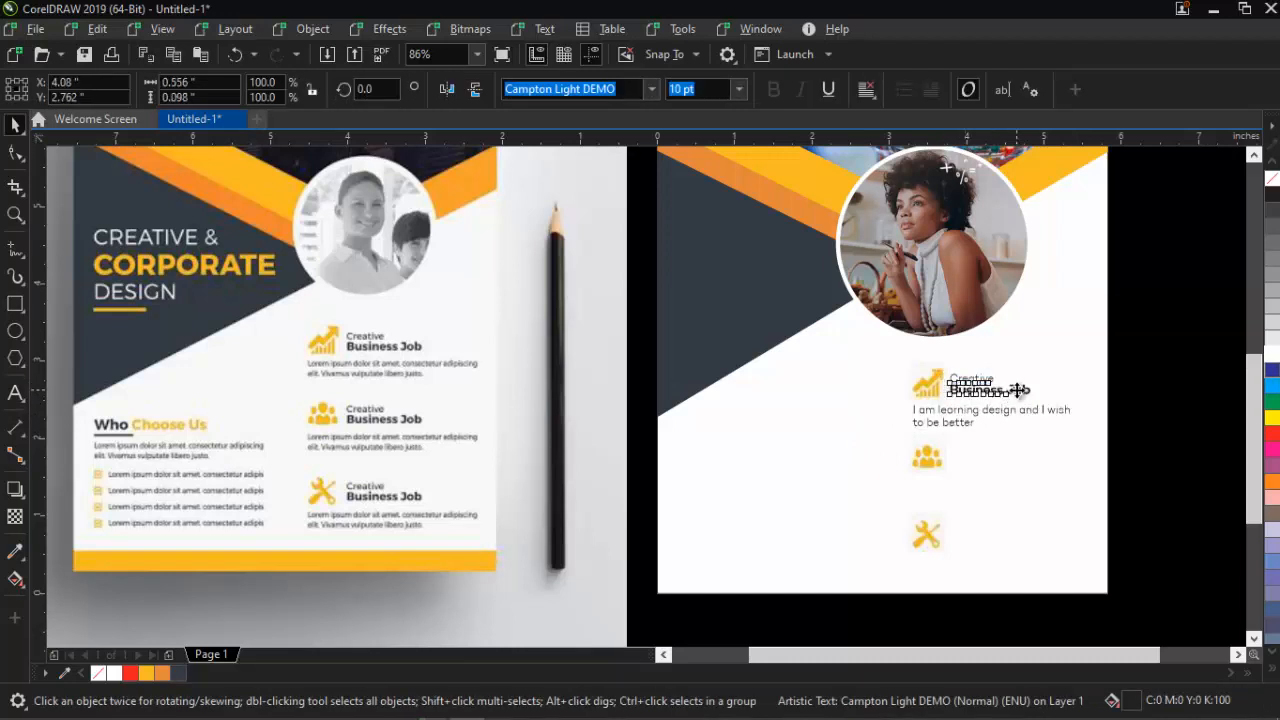
{"action": "left_click", "coordinate": [1009, 391], "text": "shift"}
{"action": "key", "text": "ctrl+g"}
{"action": "left_click", "coordinate": [968, 420], "text": "shift"}
{"action": "key", "text": "ctrl+g"}
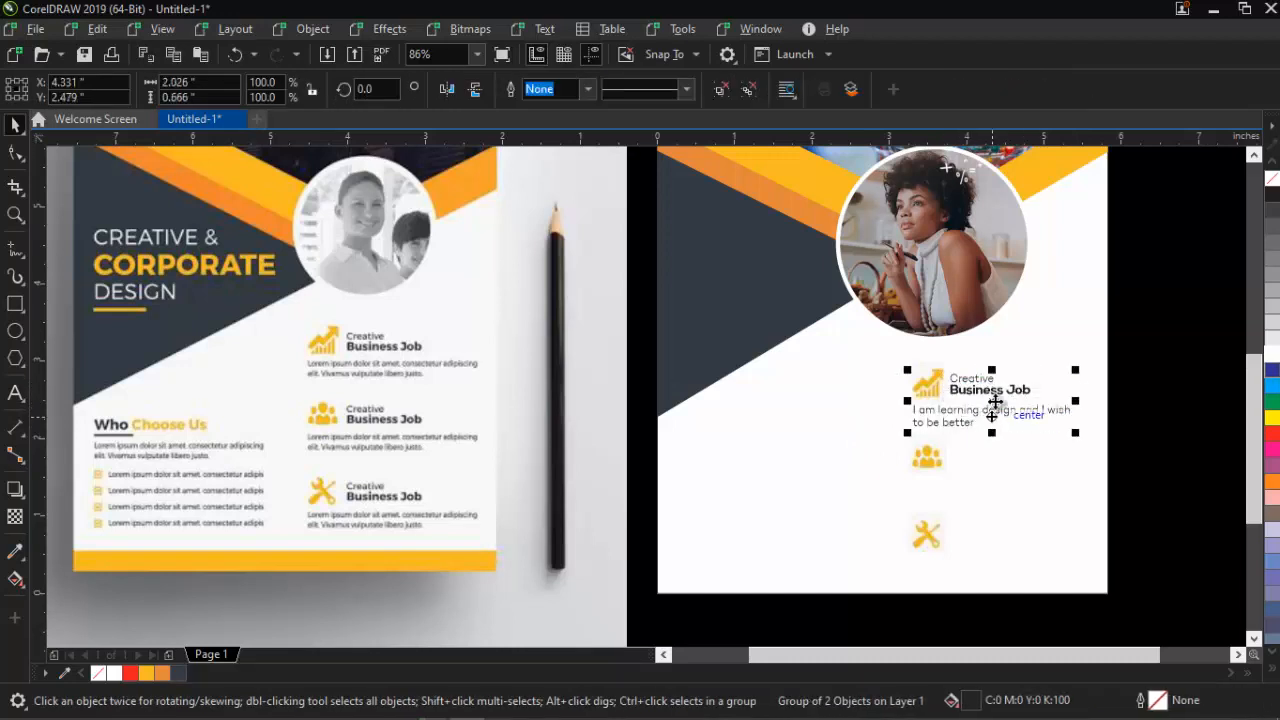
Place copies of the feature block beside the people and tools icons
{"action": "left_click_drag", "start_coordinate": [994, 405], "coordinate": [994, 544]}
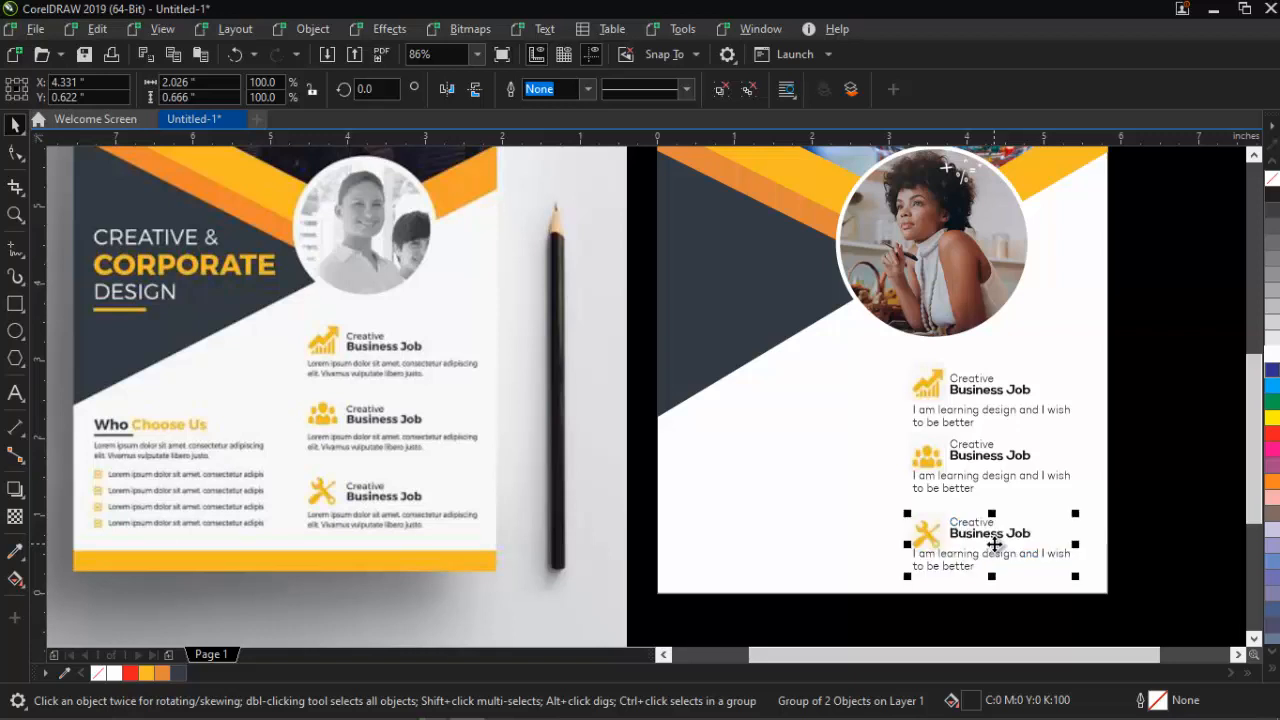
{"action": "left_click", "coordinate": [1129, 358]}
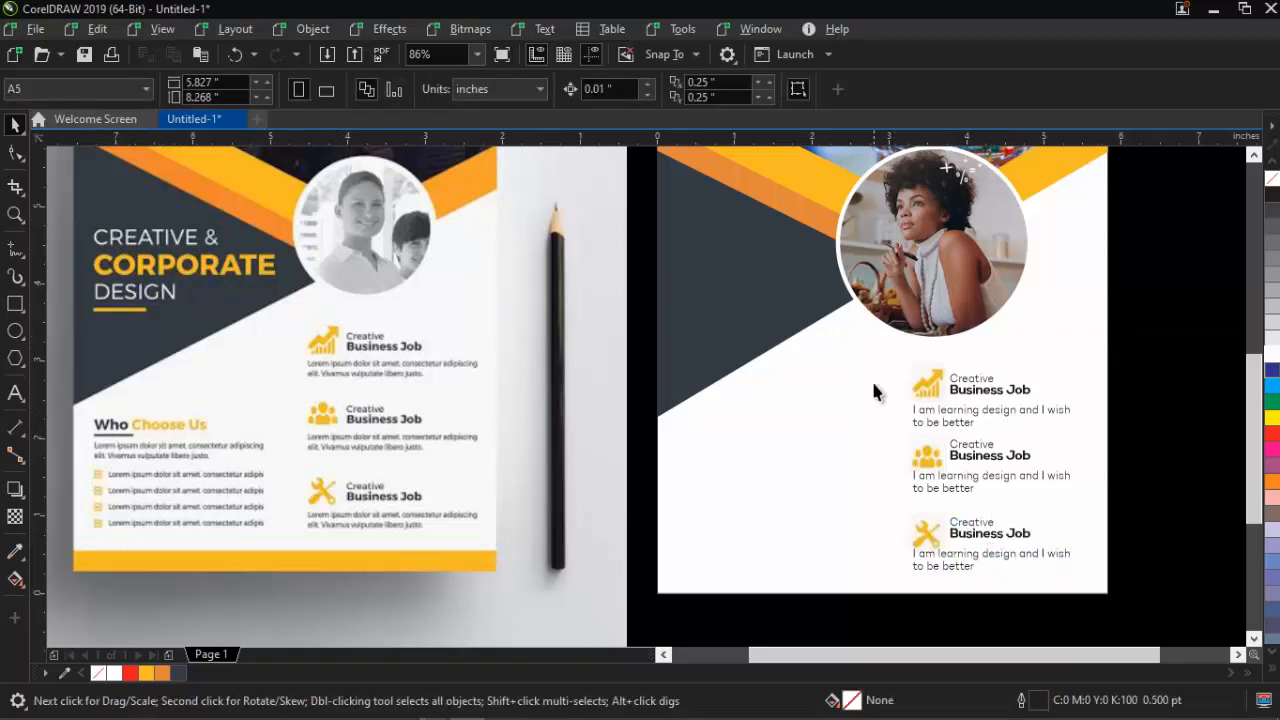
{"action": "key", "text": "F8"}
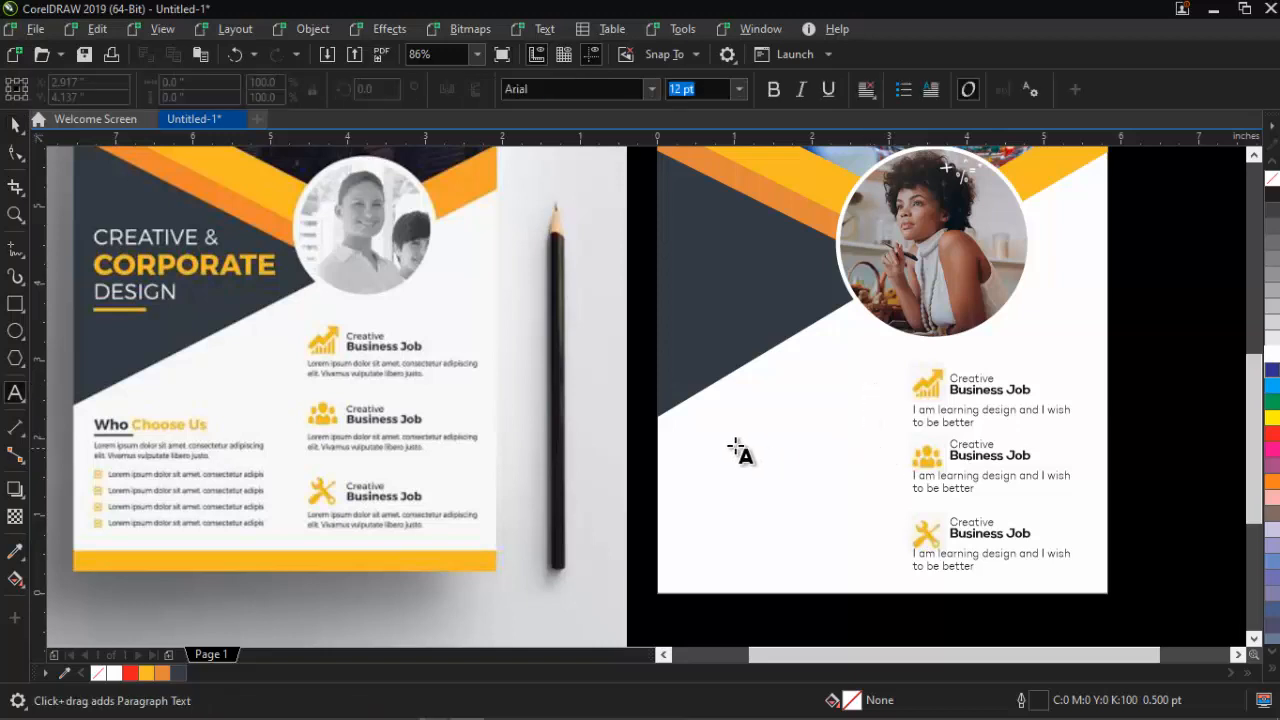
Type 'who choose us' left of the icons and convert it to Title Case
{"action": "left_click", "coordinate": [700, 435]}
{"action": "type", "text": "who"}
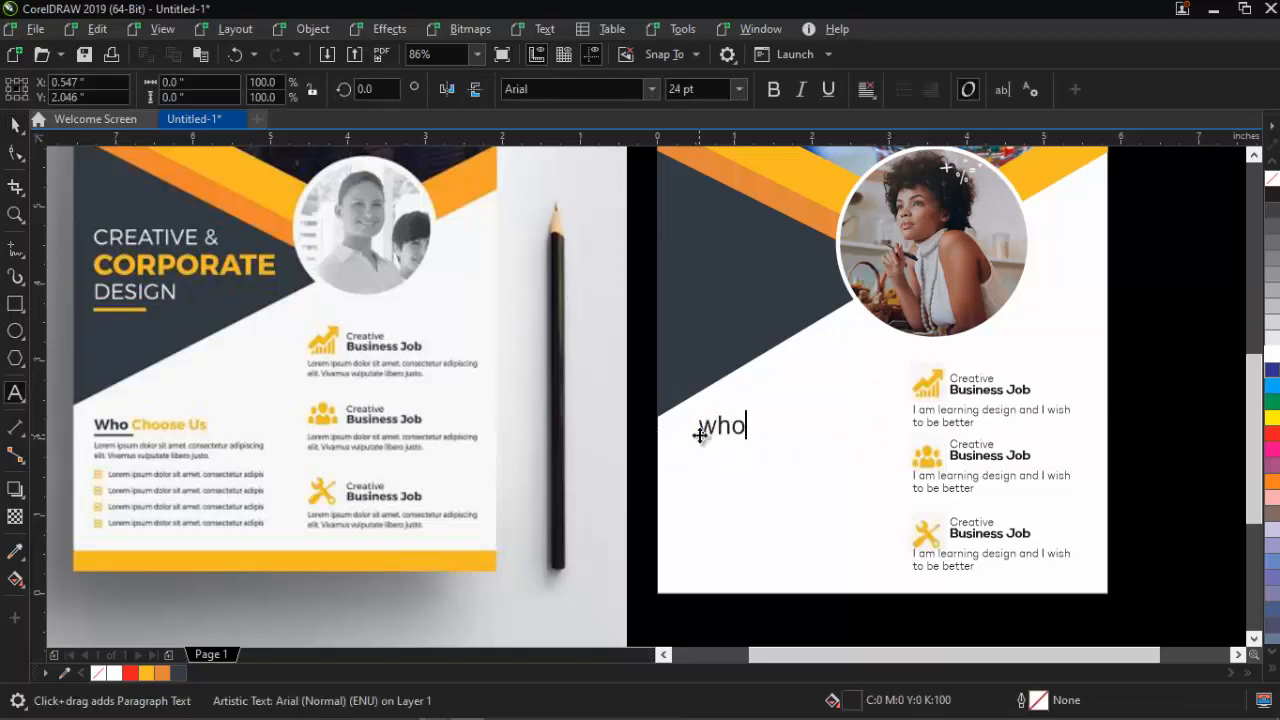
{"action": "type", "text": " choose us"}
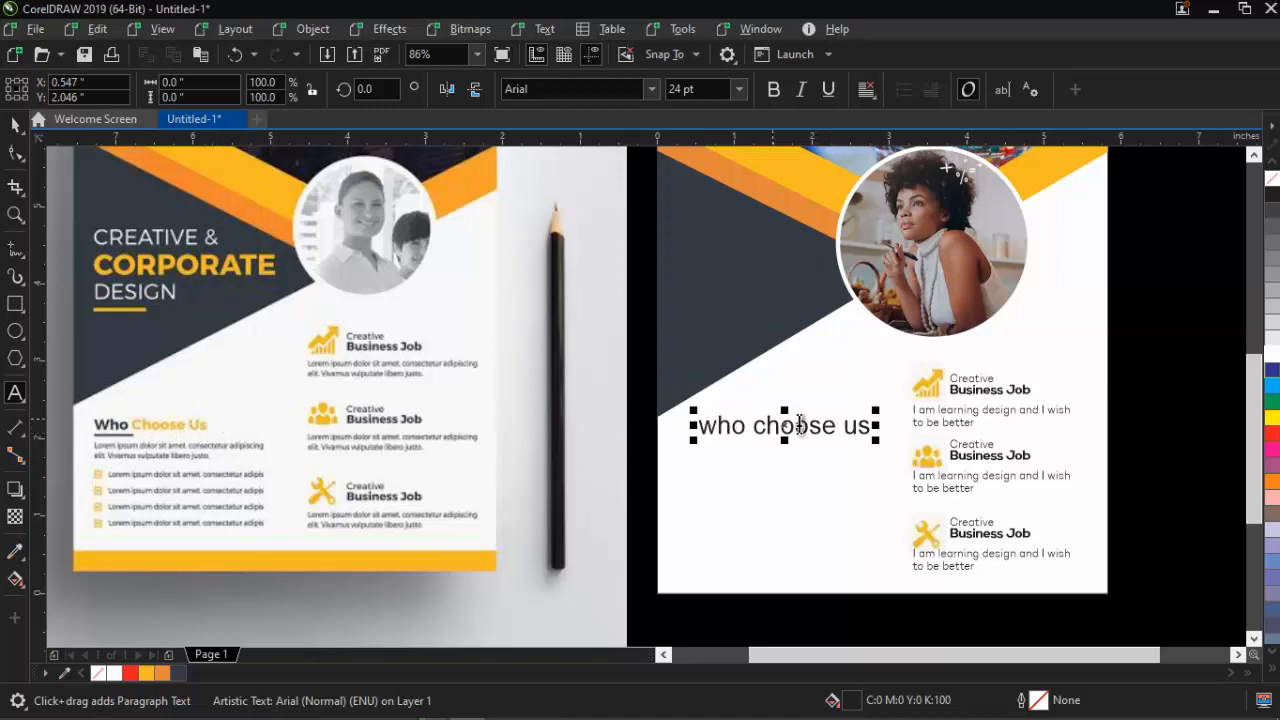
{"action": "left_click", "coordinate": [846, 430]}
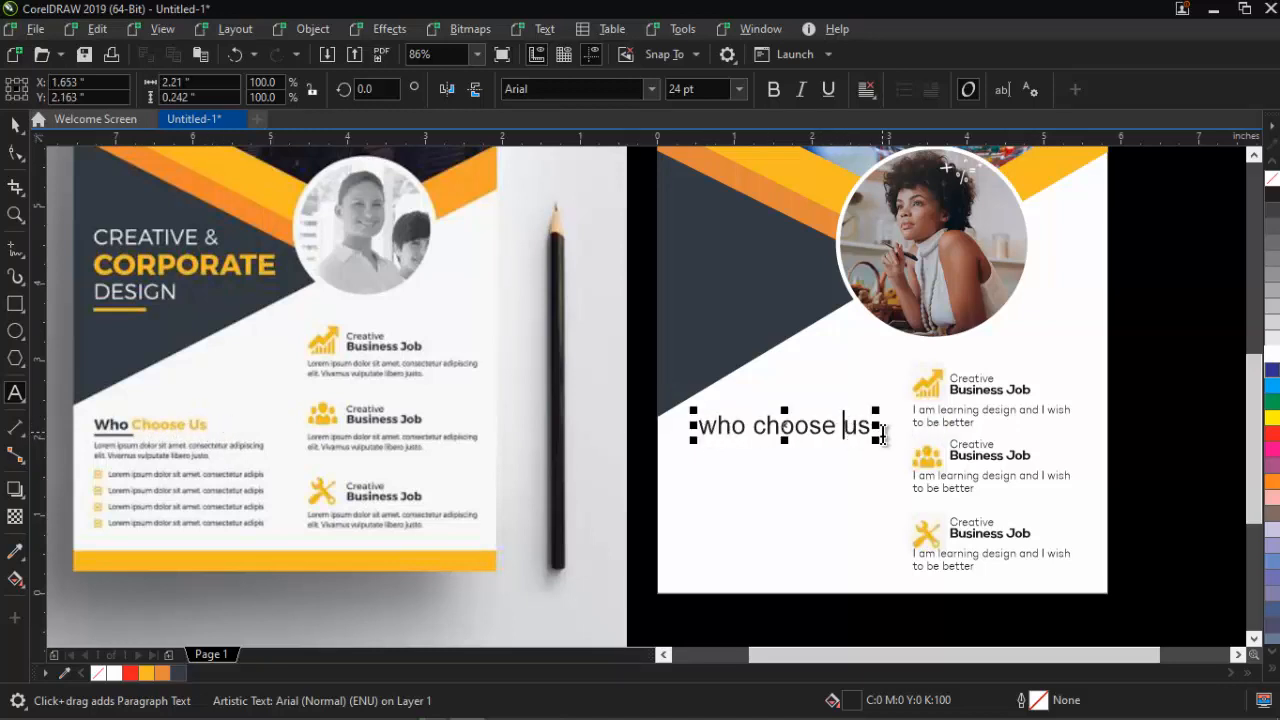
{"action": "key", "text": "ctrl+a"}
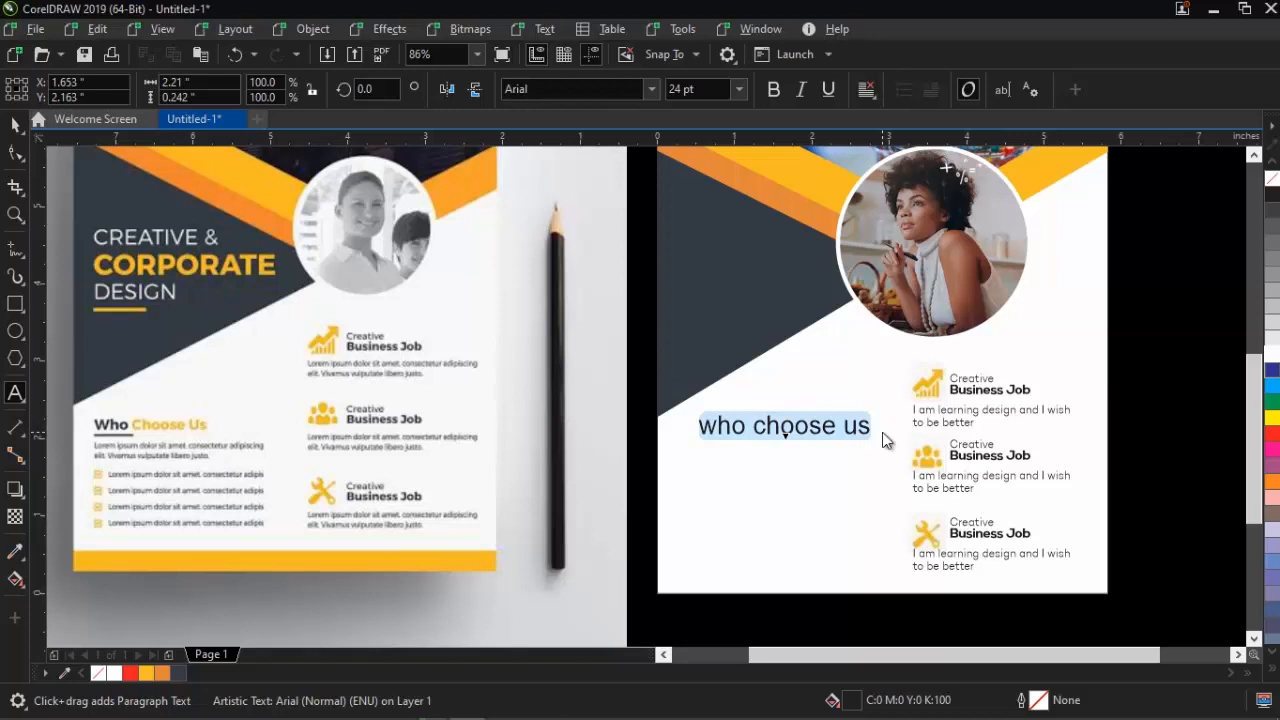
{"action": "key", "text": "shift+F3"}
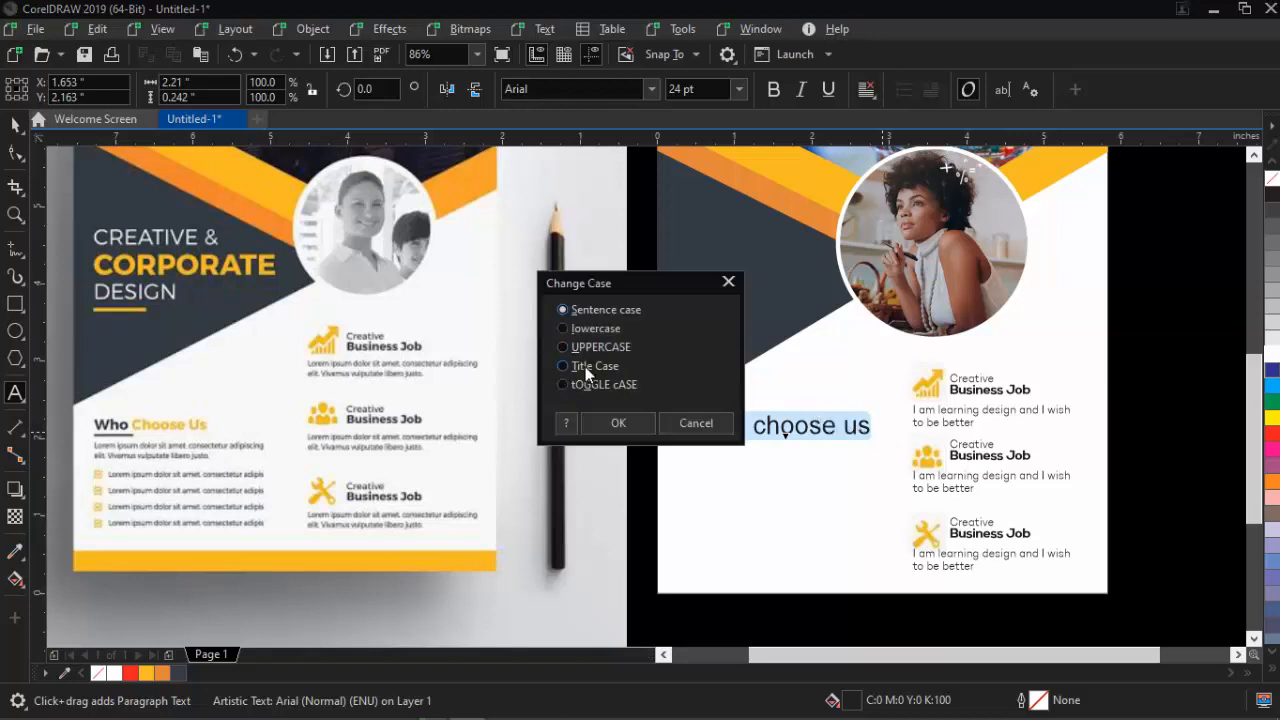
{"action": "left_click", "coordinate": [618, 423]}
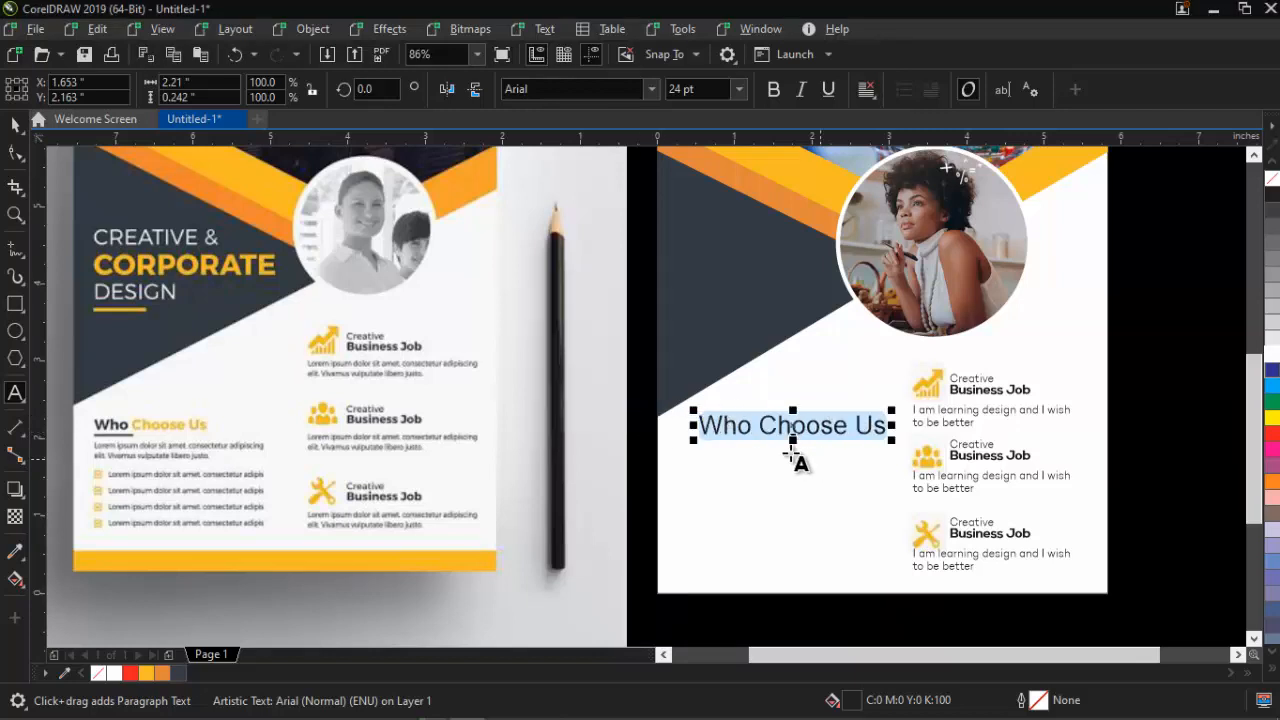
{"action": "key", "text": "ctrl+space"}
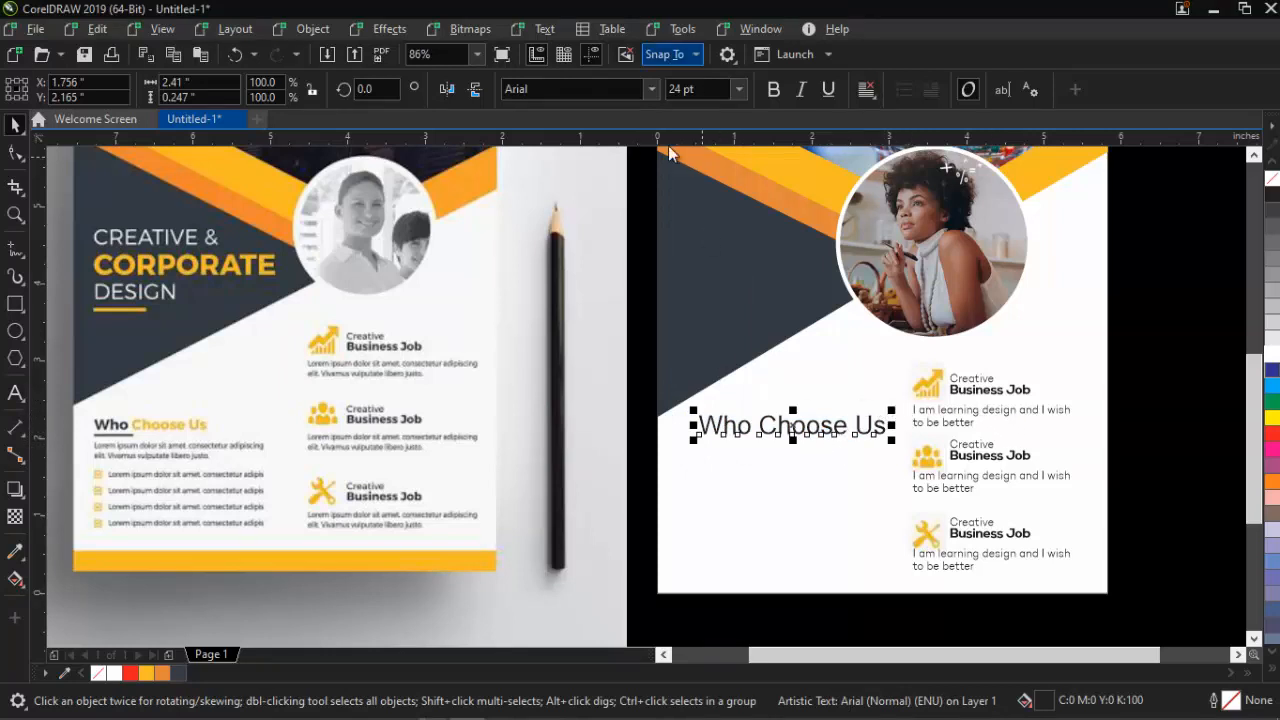
Set the heading to Nexa Bold, scale it to about 16.7 pt, and select 'Choose Us'
{"action": "left_click", "coordinate": [650, 90]}
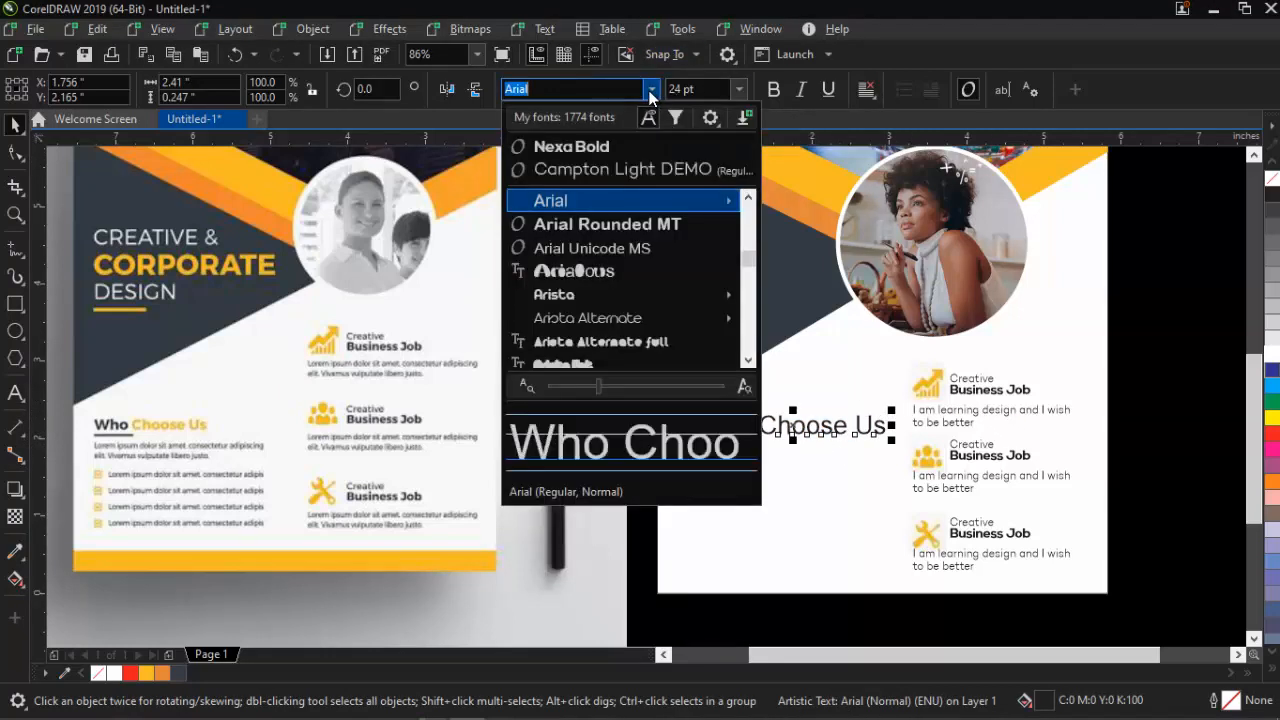
{"action": "left_click", "coordinate": [628, 149]}
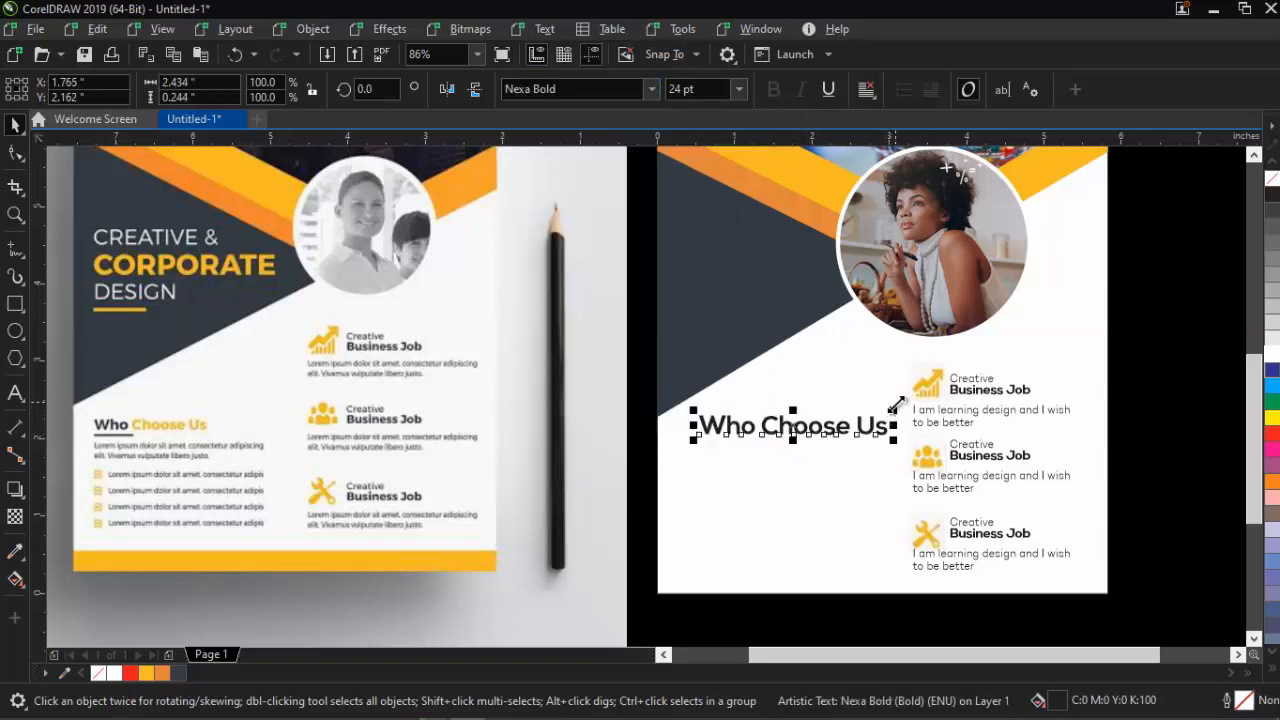
{"action": "left_click_drag", "start_coordinate": [894, 408], "coordinate": [840, 408]}
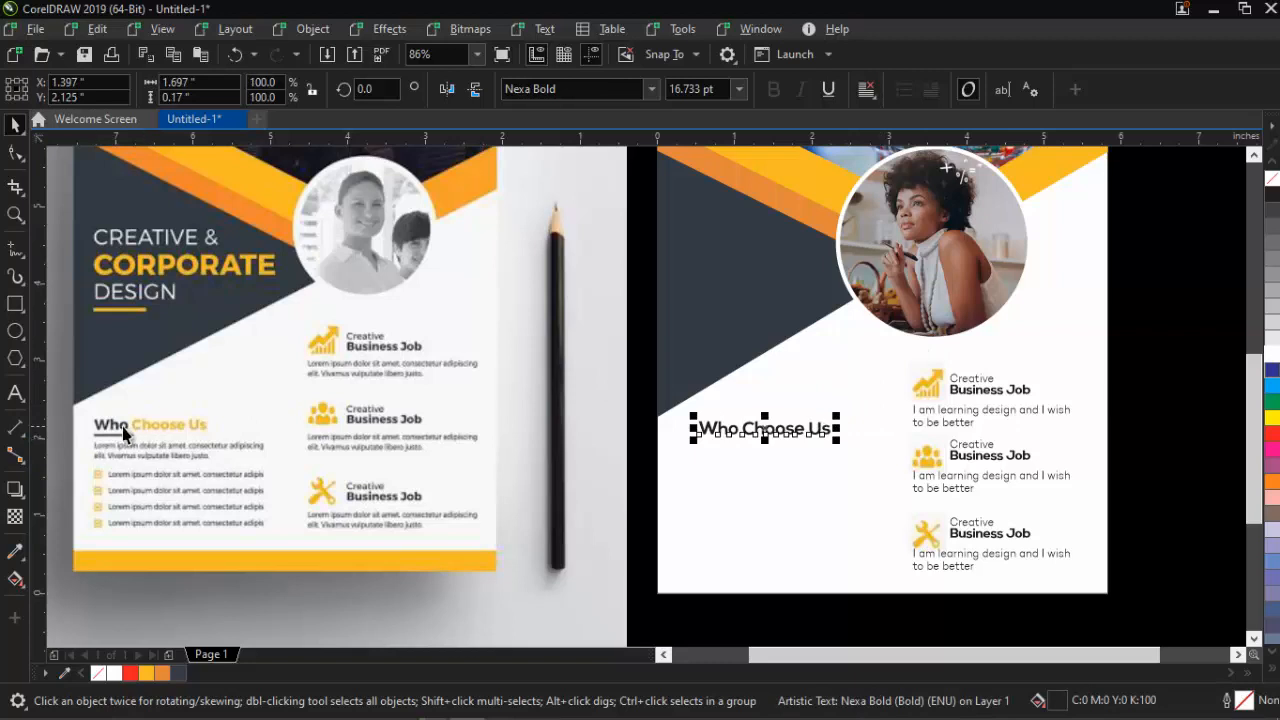
{"action": "double_click", "coordinate": [750, 432]}
{"action": "left_click", "coordinate": [832, 432], "text": "shift"}
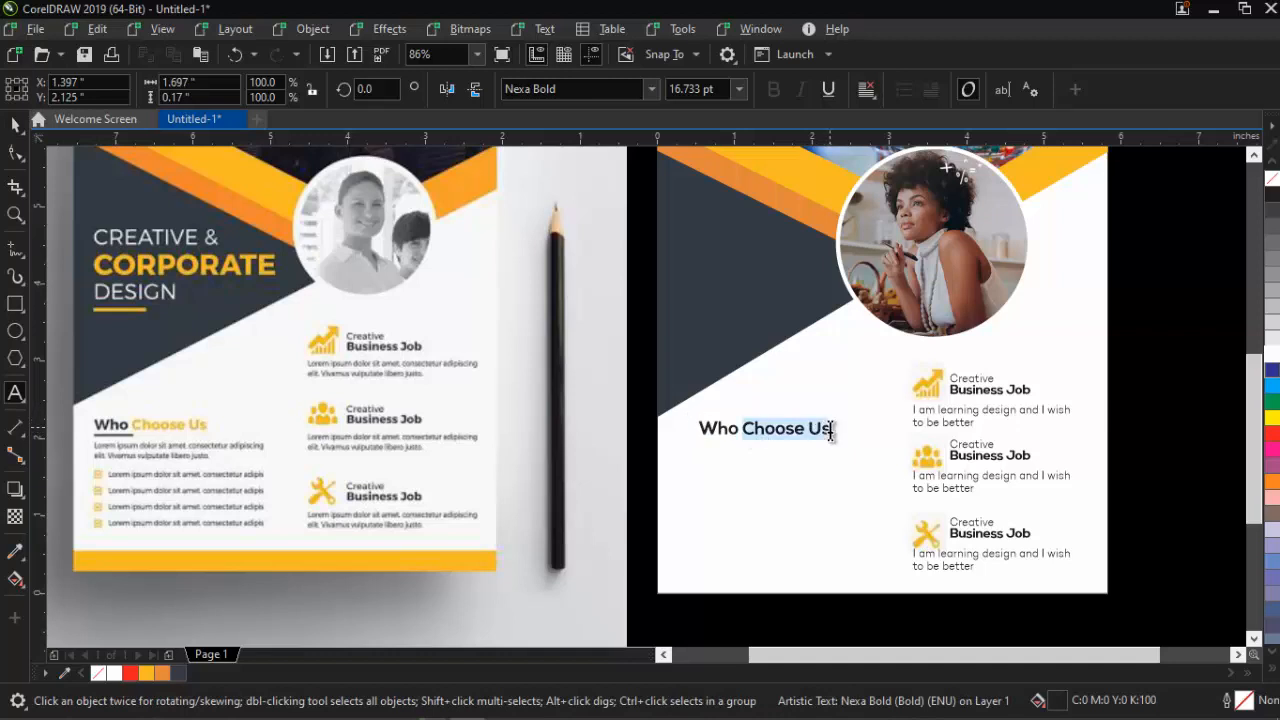